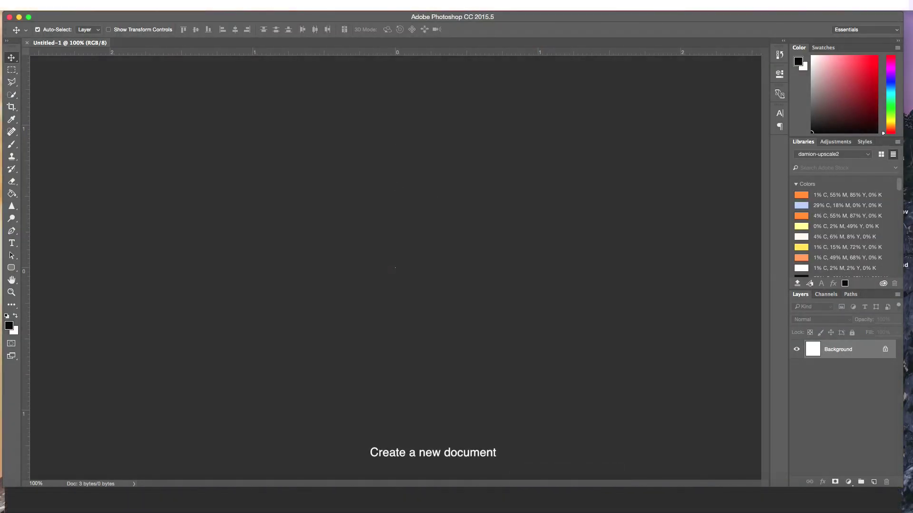
Step: Create a 4x6 inch, 300 ppi document and fill its background black
left_click(83, 5)
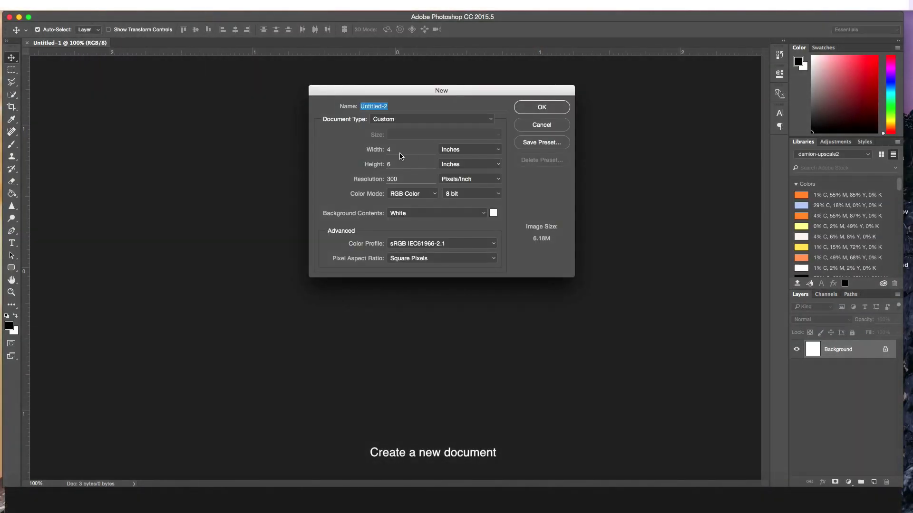
key("Tab")
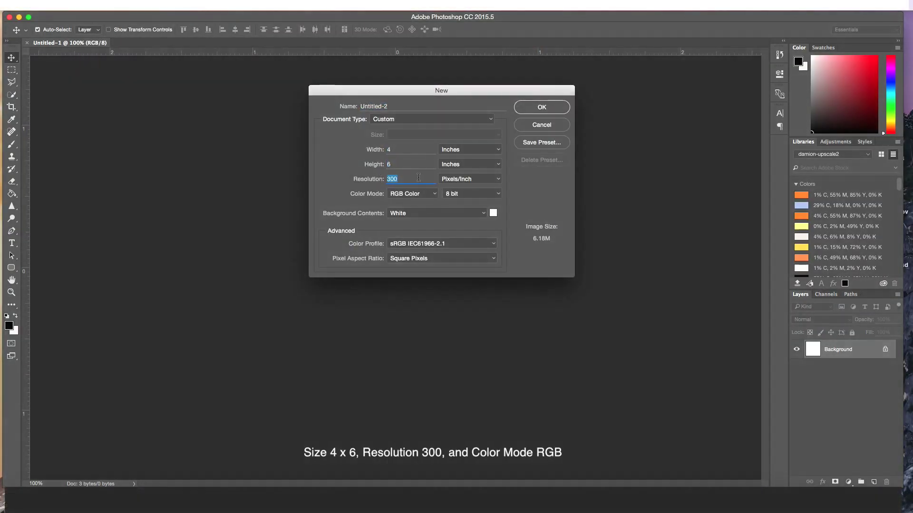
left_click(545, 109)
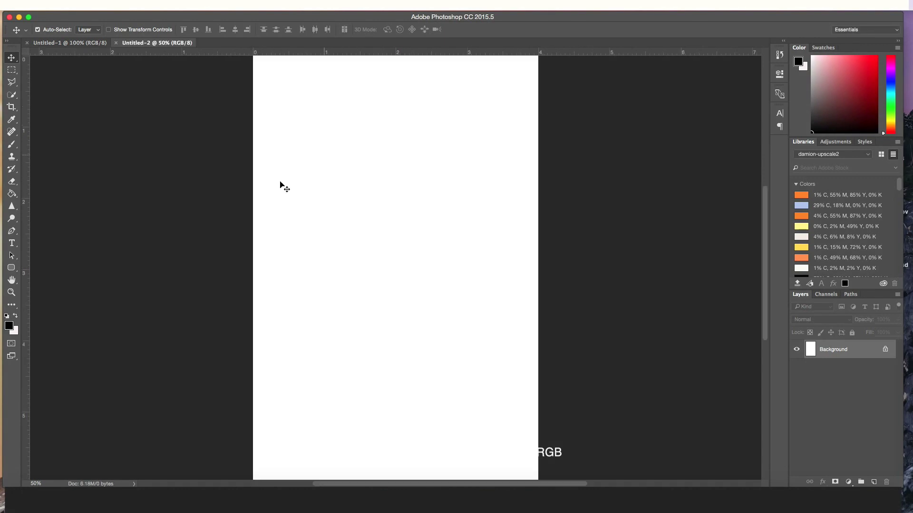
key("alt+BackSpace")
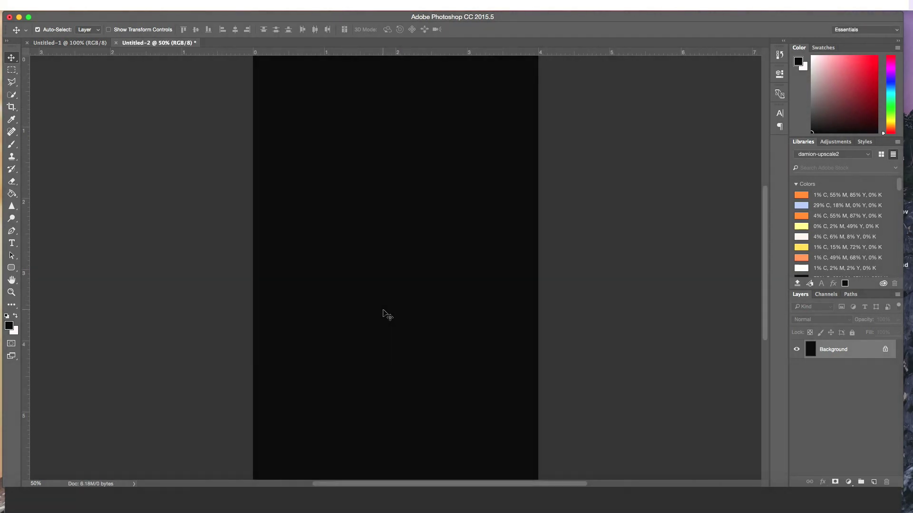
Step: Add a new layer and fill it with white using the Paint Bucket
left_click(874, 482)
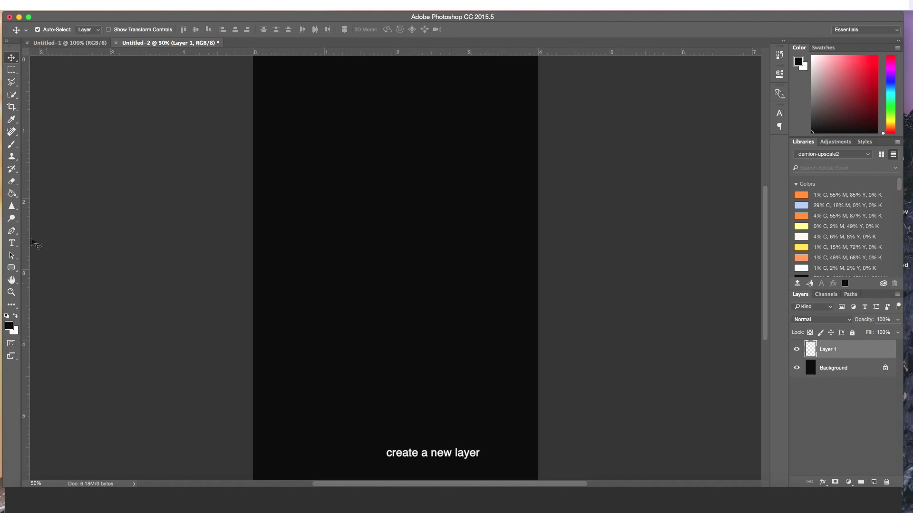
right_click(12, 194)
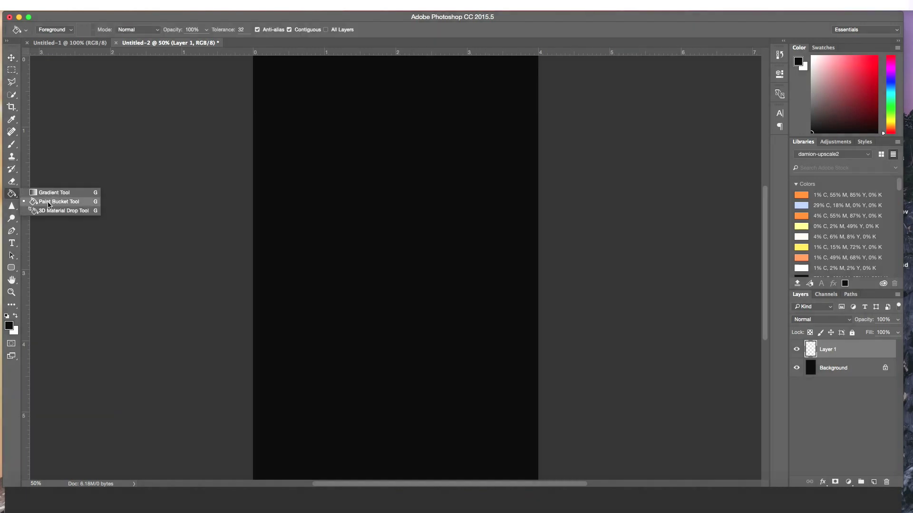
left_click(52, 202)
left_click(16, 317)
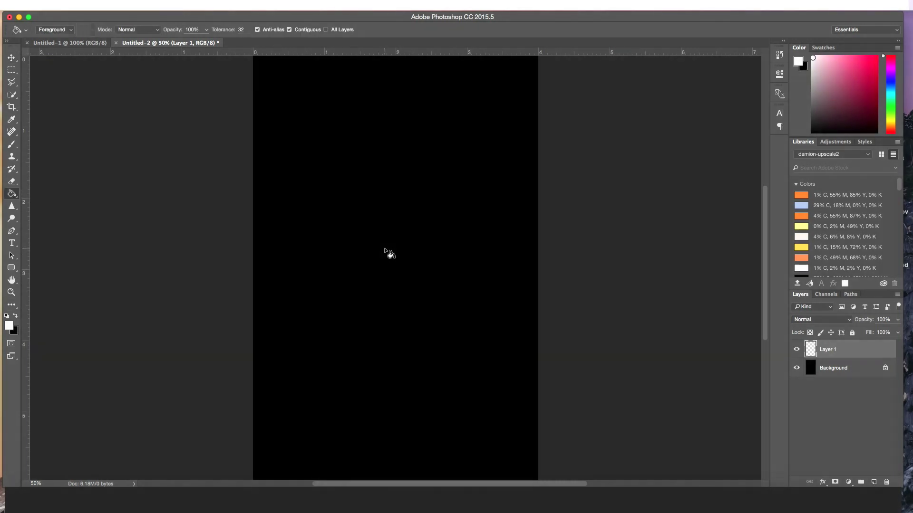
left_click(385, 252)
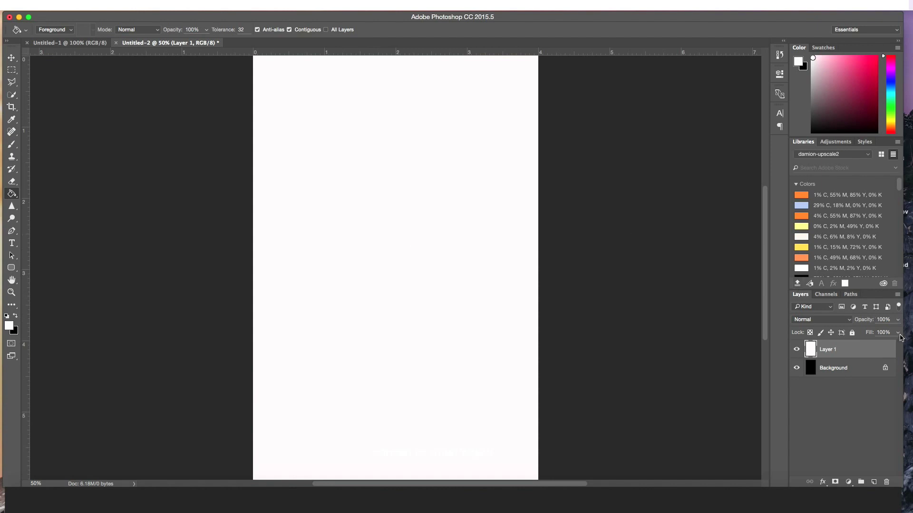
Step: Convert Layer 1 to a smart object and set its Fill to 0%
right_click(854, 357)
left_click(763, 205)
left_click(897, 332)
left_click_drag(897, 344, 851, 346)
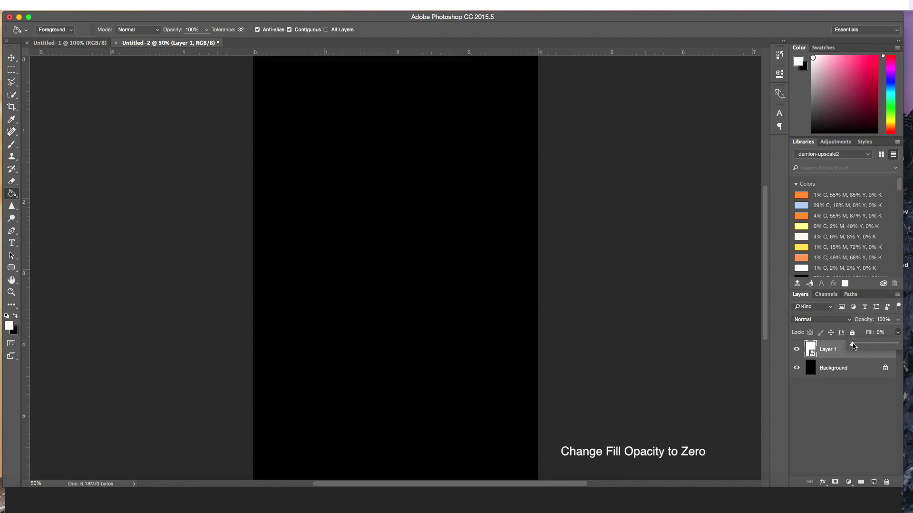
left_click(823, 483)
Step: Enable a Stroke positioned Inside in Layer 1's blending options
left_click(838, 378)
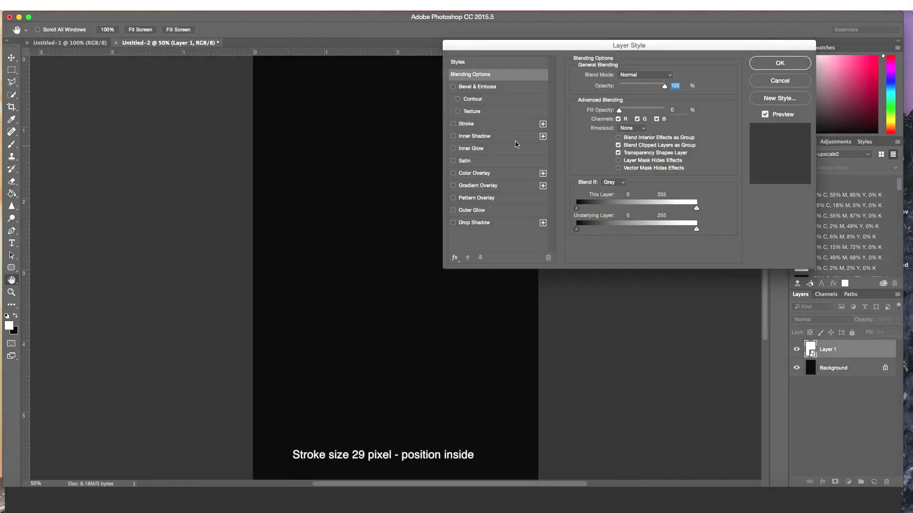
left_click(467, 125)
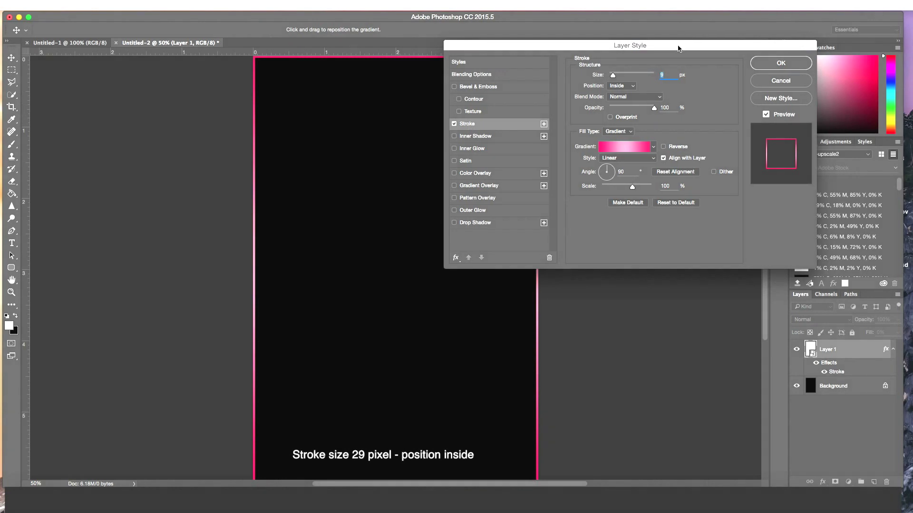
left_click_drag(675, 48, 731, 45)
left_click(676, 82)
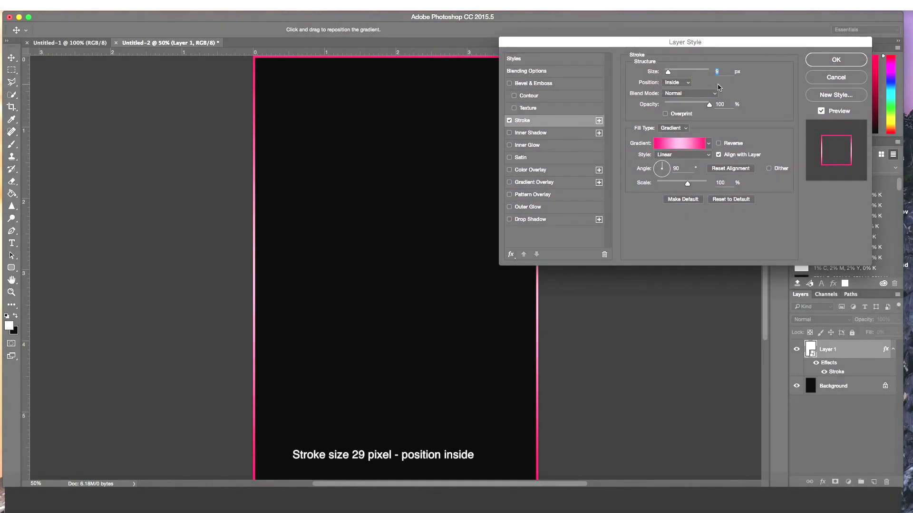
Step: Make the stroke a light-pink gradient about 26 px thick and apply it
left_click(709, 143)
scroll(703, 187, "down", 3)
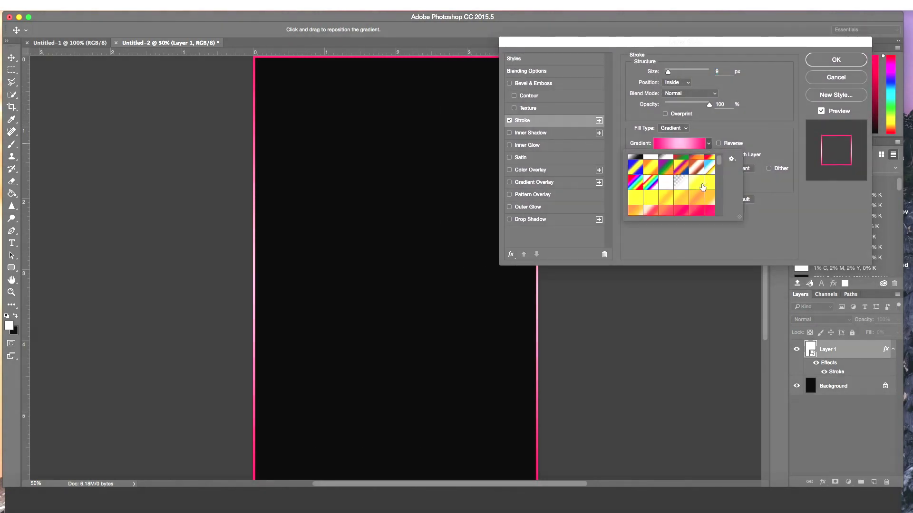
scroll(703, 188, "down", 2)
left_click(641, 175)
left_click(666, 177)
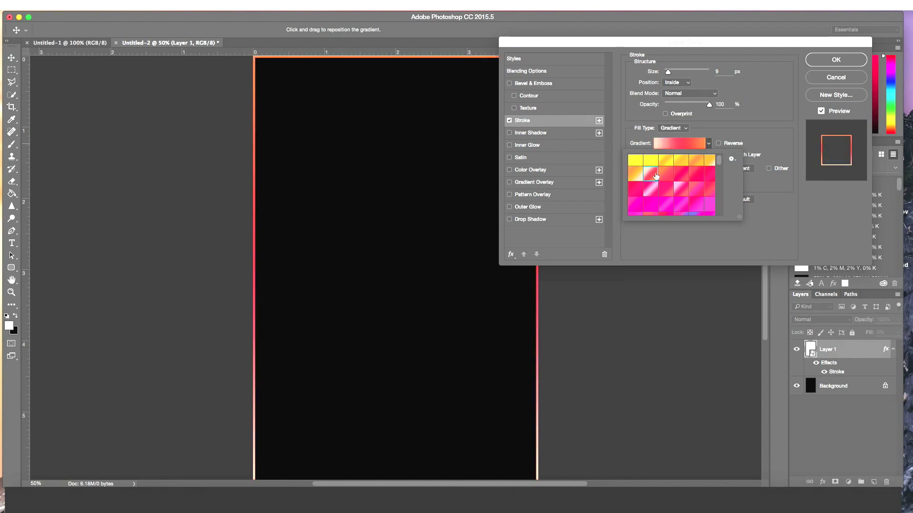
left_click(650, 190)
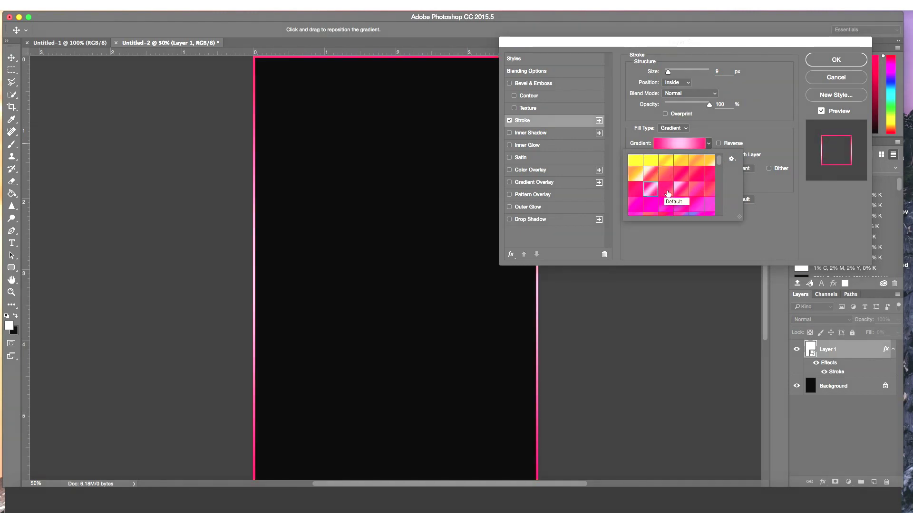
left_click(679, 190)
left_click(651, 190)
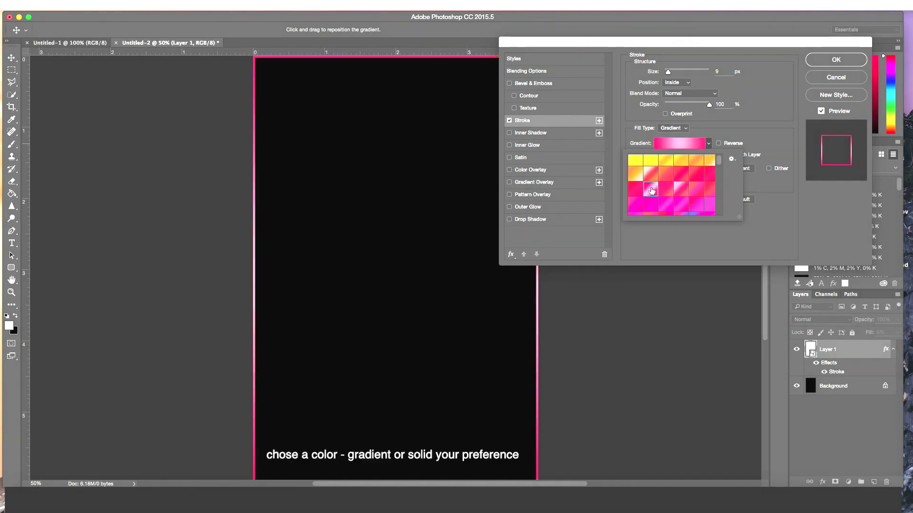
left_click(746, 200)
left_click_drag(669, 72, 672, 74)
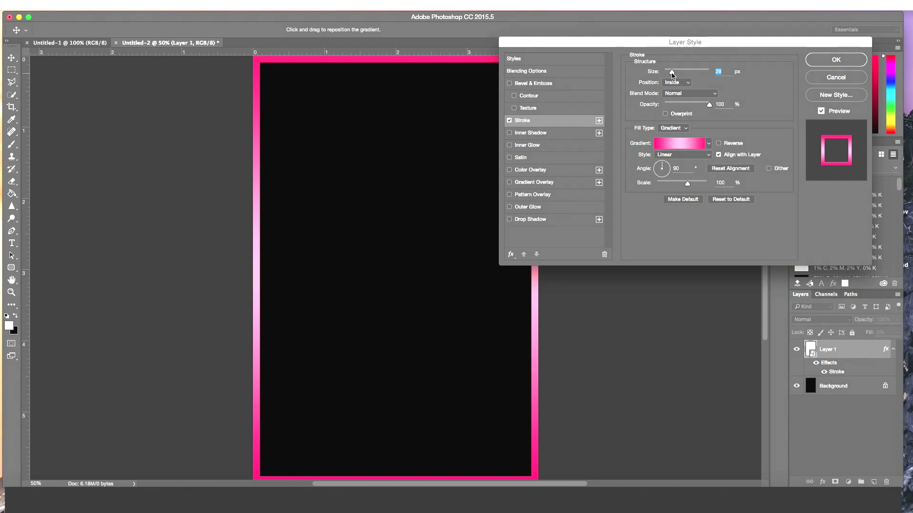
left_click(827, 62)
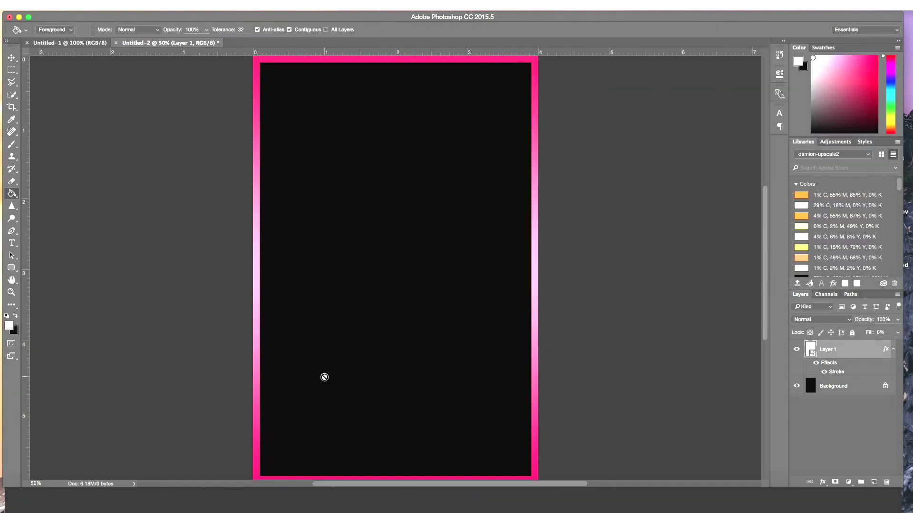
Step: Zoom to 47% and add a new empty Layer 2
left_click(38, 483)
type("47")
key("Return")
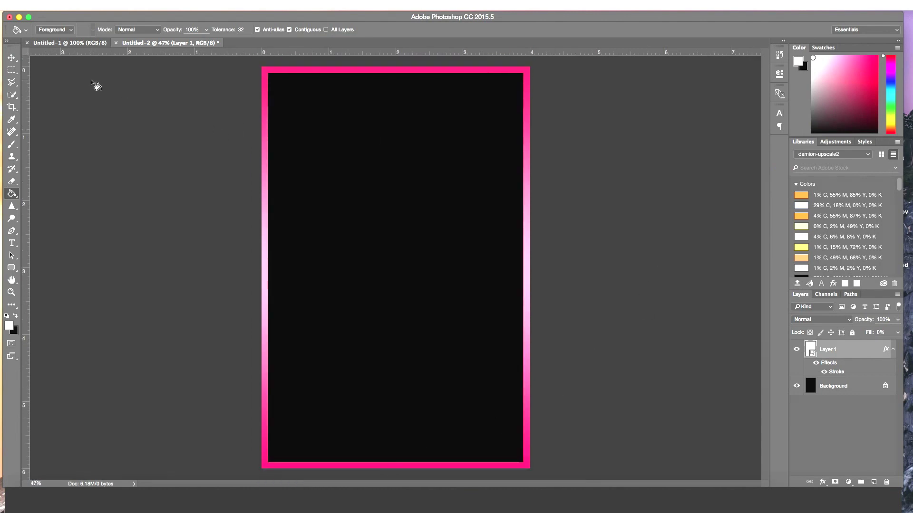
left_click(11, 58)
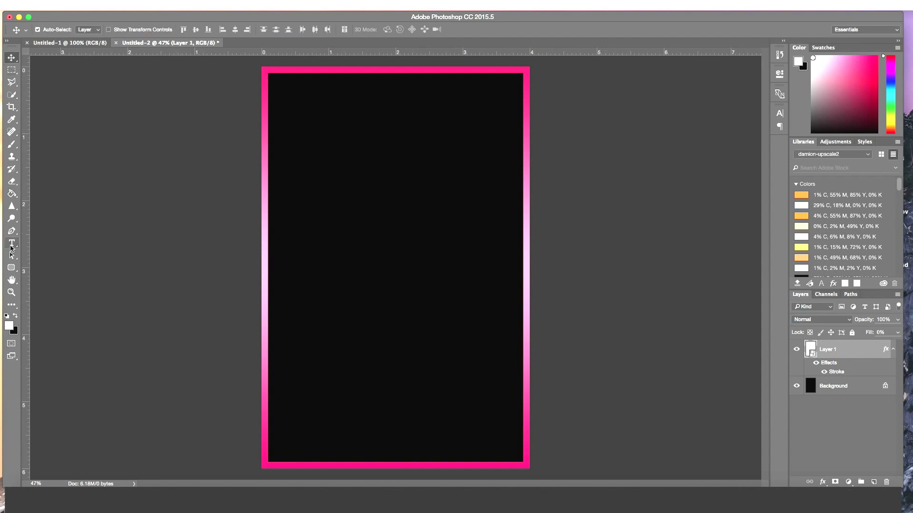
left_click(874, 482)
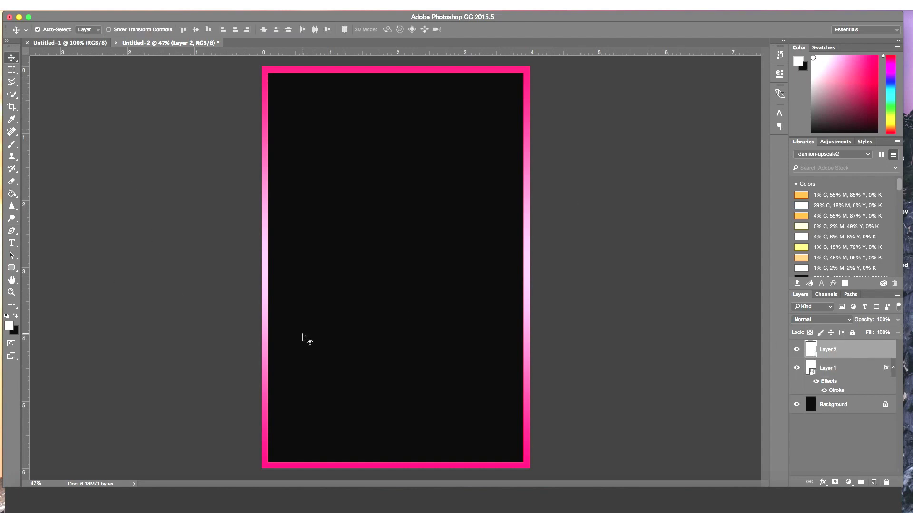
Step: Pick the Brush tool with the bubble-shaped 3170 tip at 460 px
left_click(12, 144)
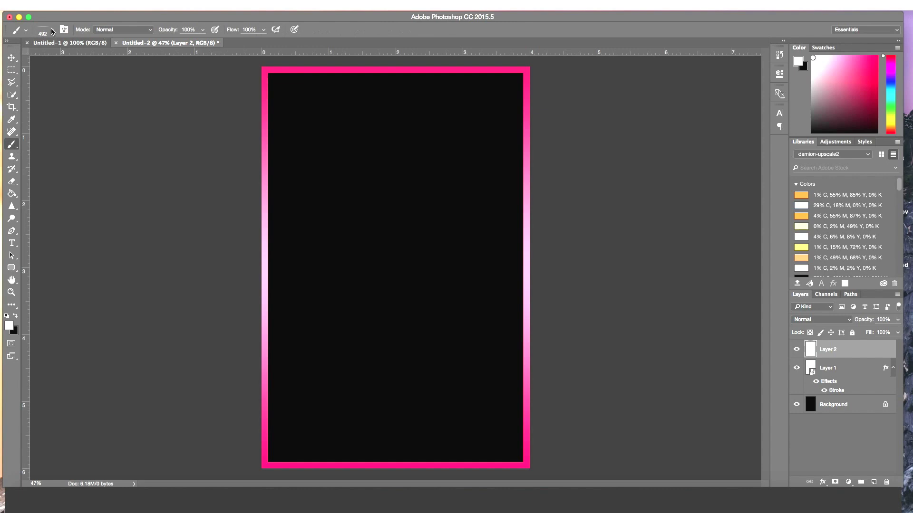
left_click(53, 32)
scroll(120, 151, "down", 2)
scroll(119, 152, "down", 3)
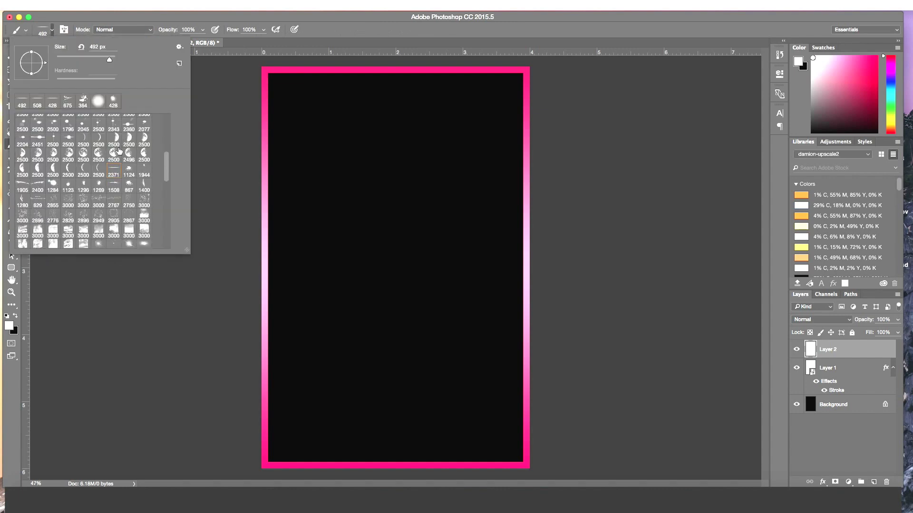
scroll(85, 195, "down", 3)
scroll(86, 194, "down", 1)
left_click(83, 197)
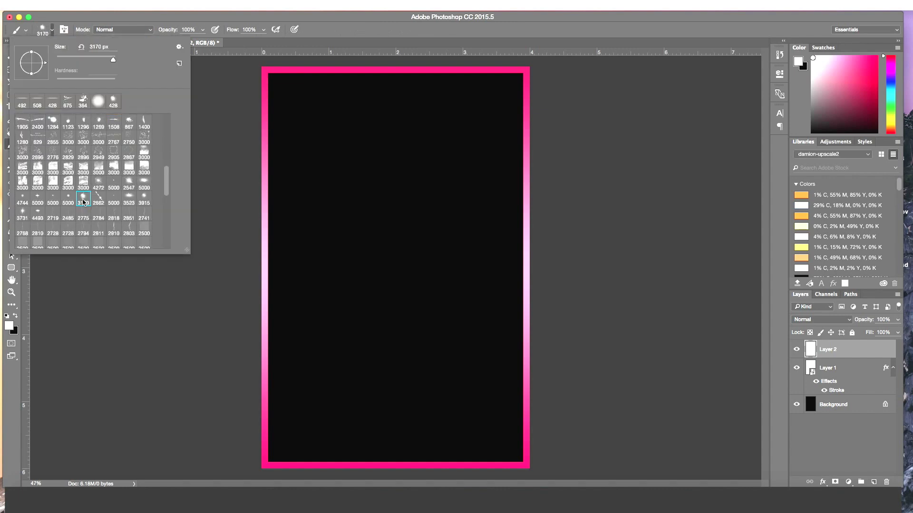
left_click_drag(113, 60, 110, 60)
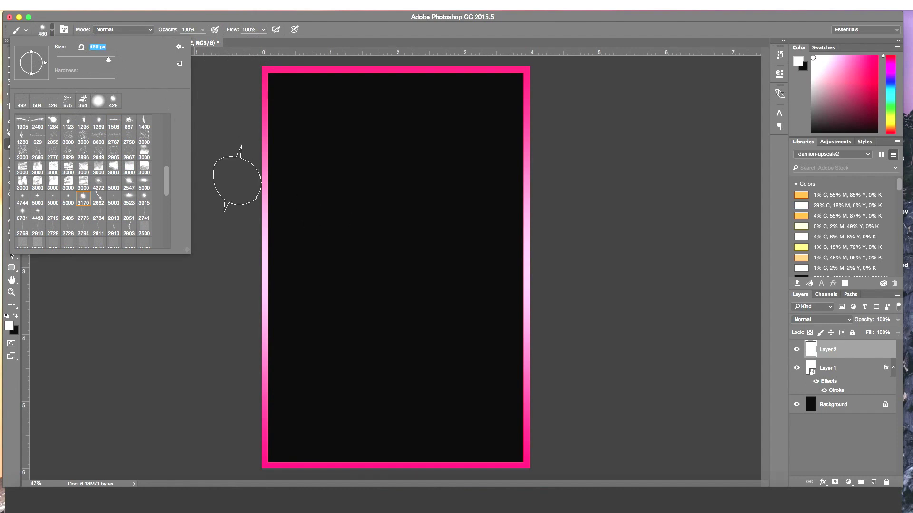
Step: Sample the border's pink and stamp two pink glows near the top
left_click(68, 305)
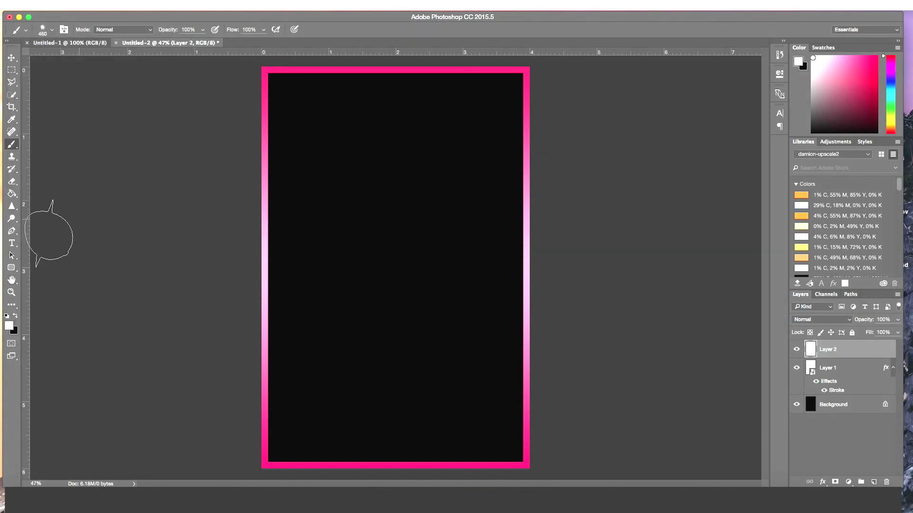
left_click(9, 327)
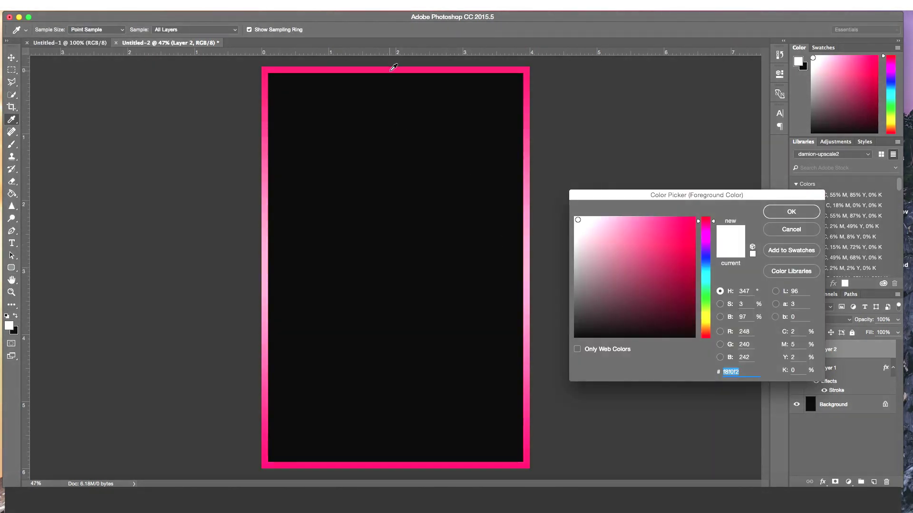
left_click(392, 69)
left_click(791, 211)
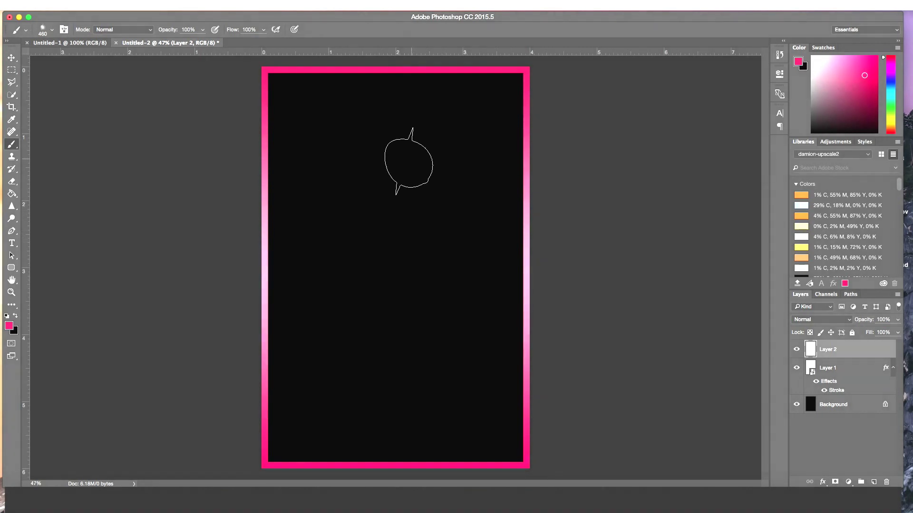
left_click(411, 172)
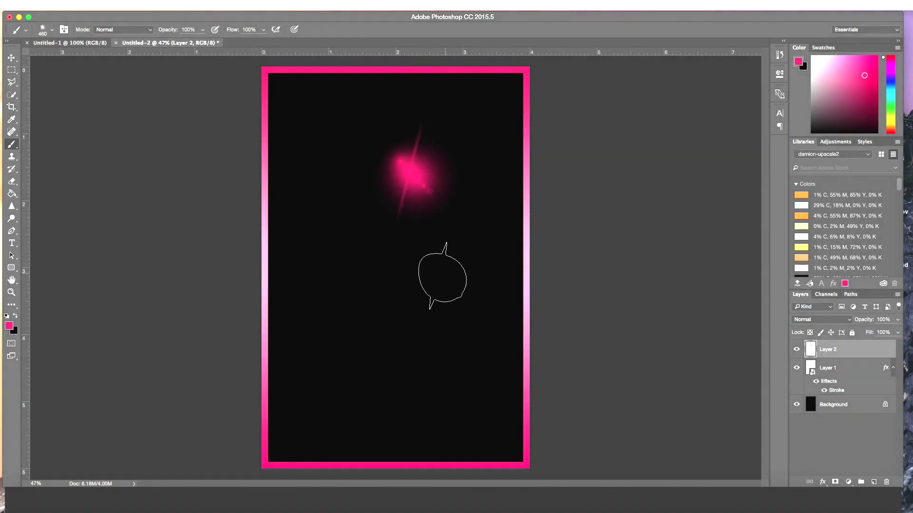
left_click(374, 172)
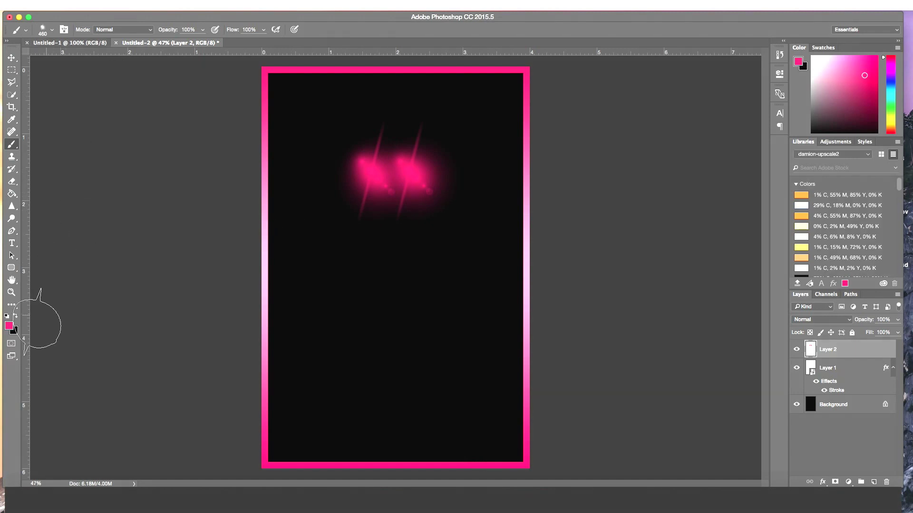
Step: Paint a large green glow under the pink ones with a ~508 px brush
left_click(11, 325)
left_click(708, 298)
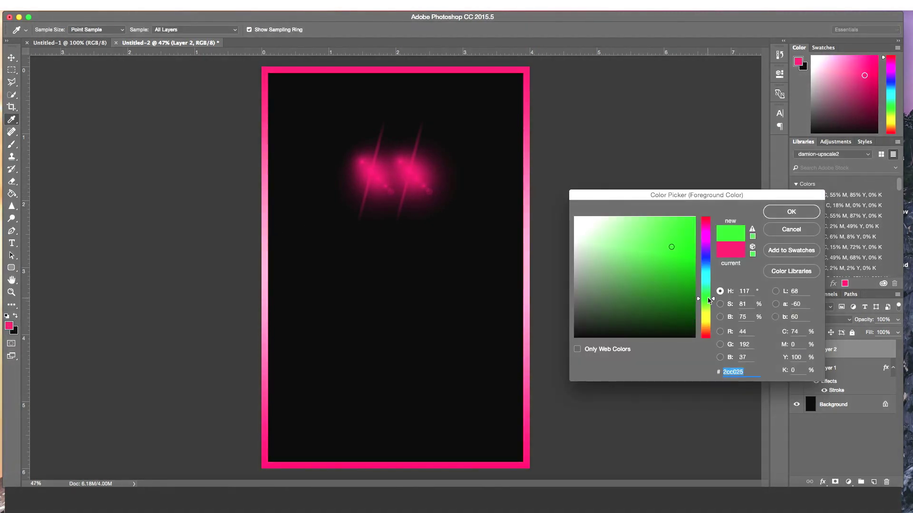
left_click(788, 213)
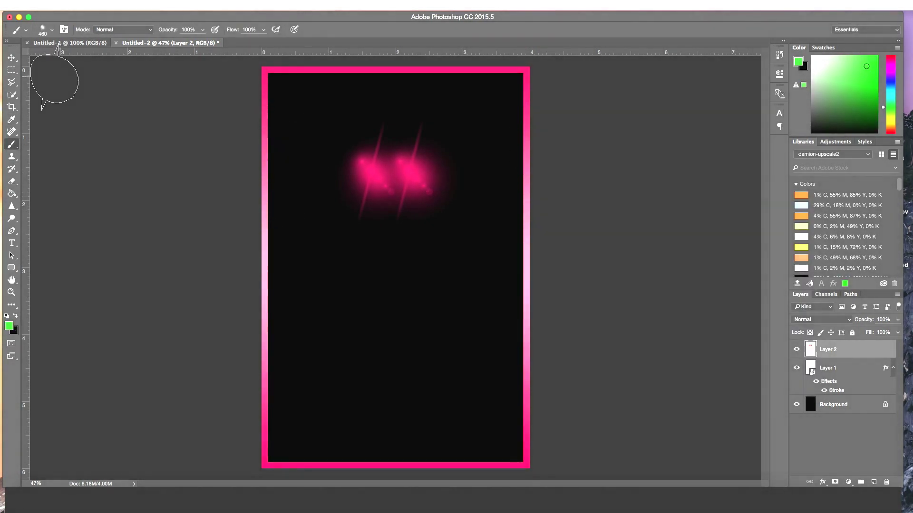
left_click(52, 32)
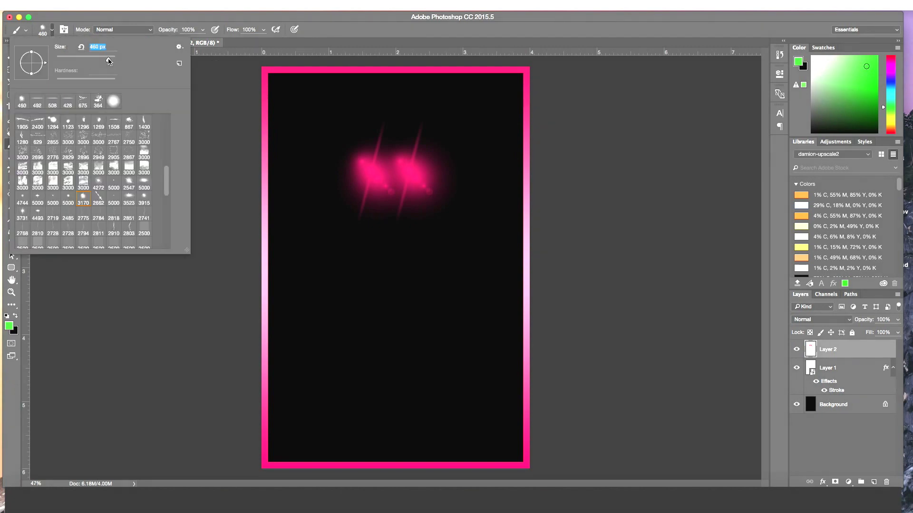
left_click_drag(109, 61, 107, 61)
left_click(391, 216)
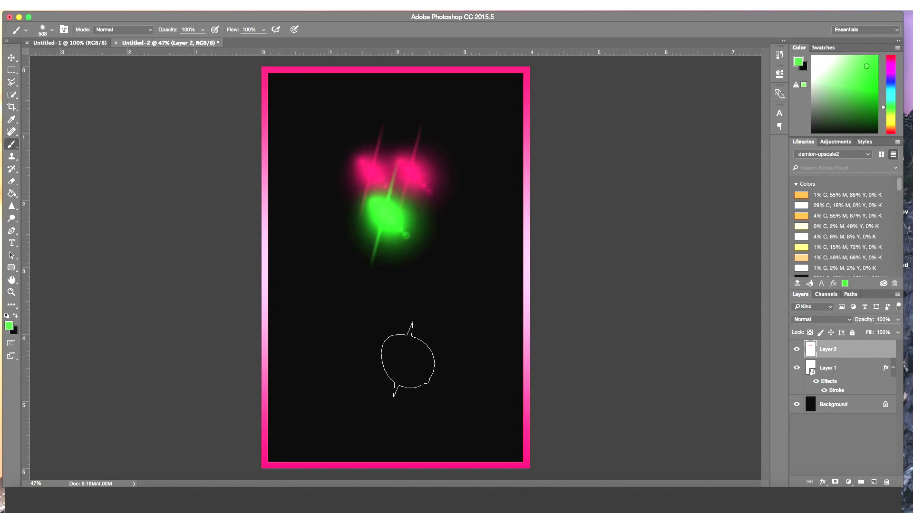
Step: Free-transform Layer 2, scaling the glows up to about 130%
left_click(12, 57)
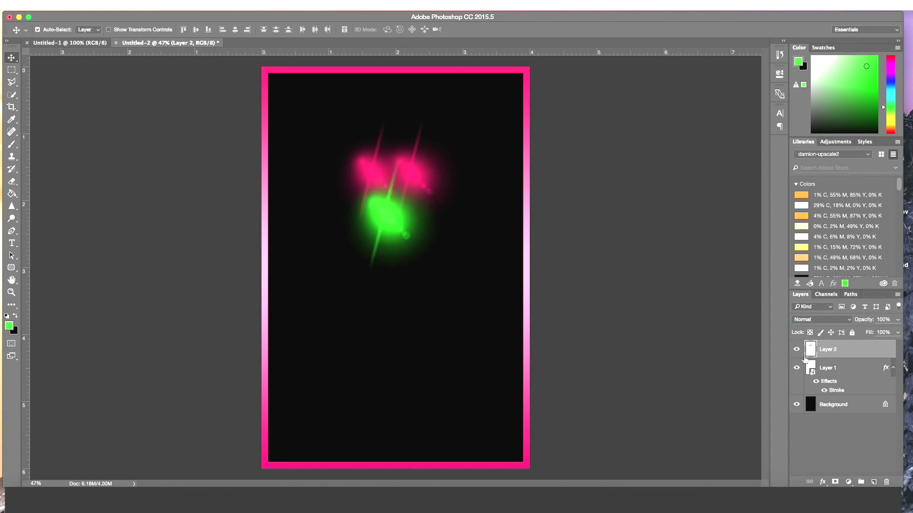
key("ctrl+t")
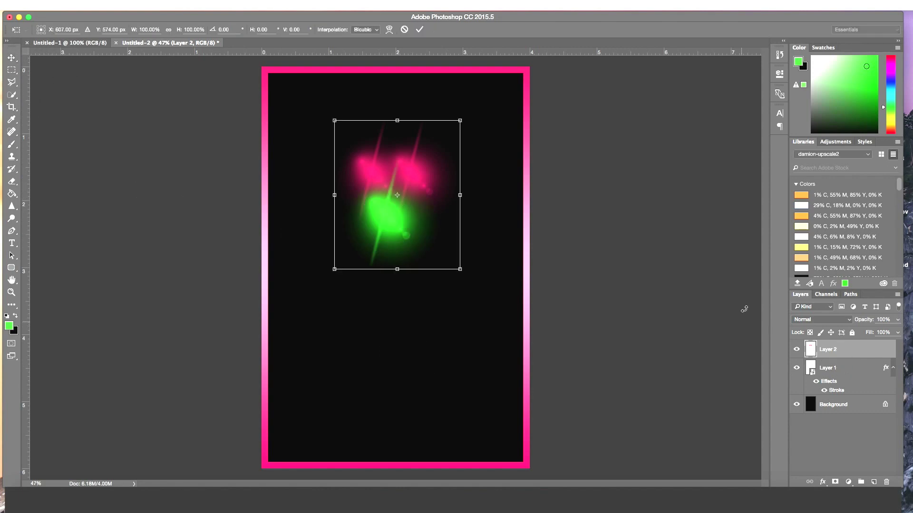
left_click_drag(491, 101, 488, 95)
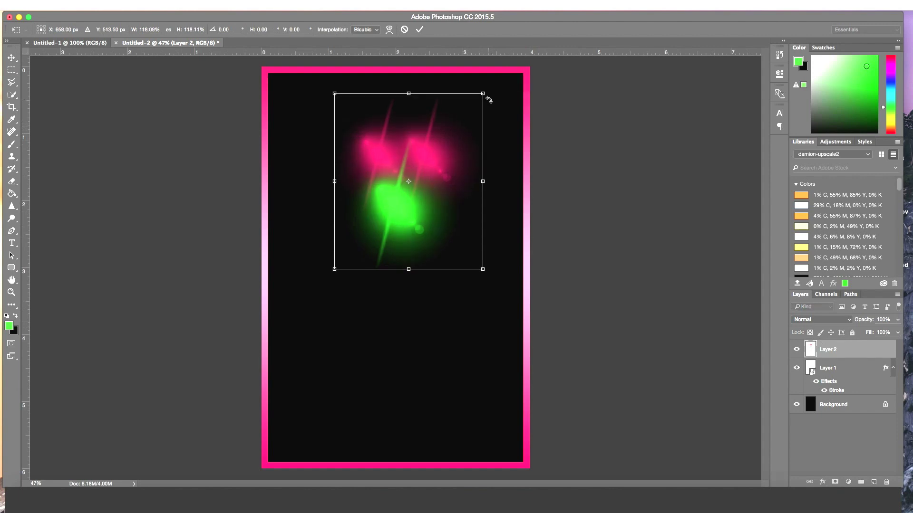
left_click_drag(334, 267, 311, 295)
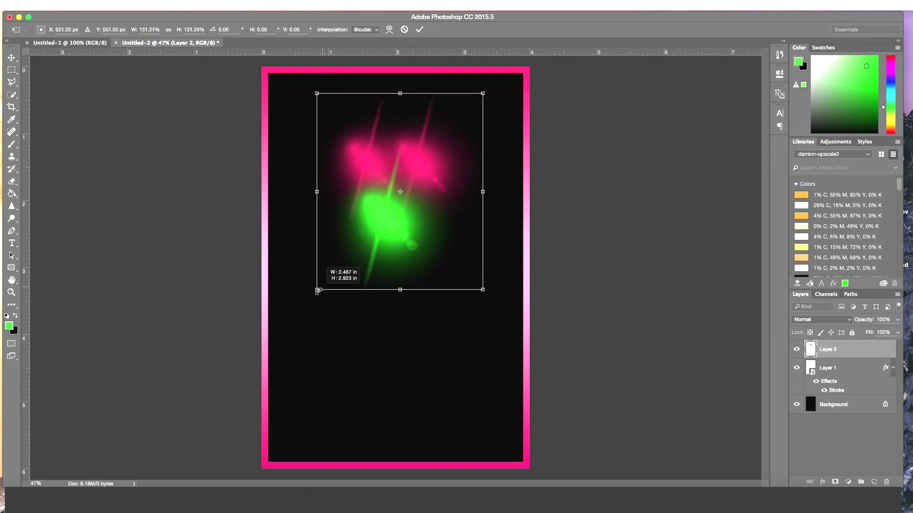
key("Return")
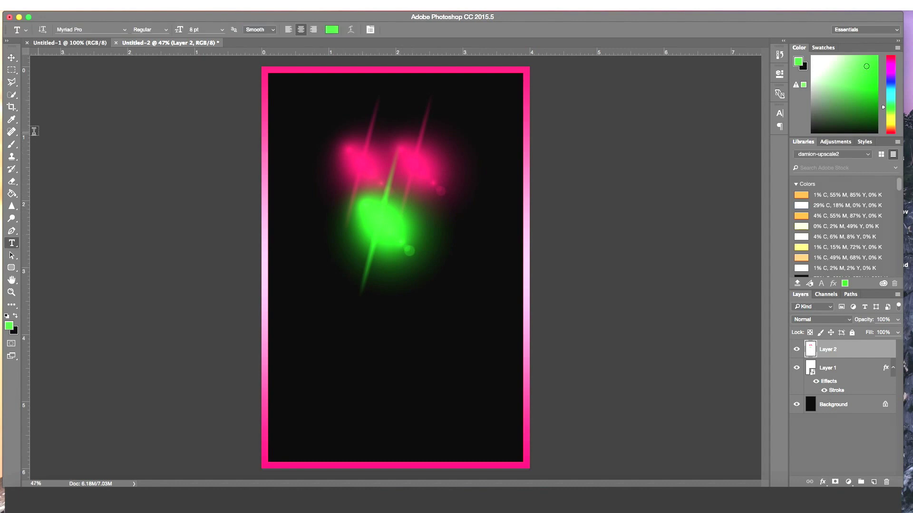
Step: Add vertical guides at 0.5 in and 3.3 in and type CREATIVE DREW PRESENTS near the top
left_click_drag(26, 150, 296, 151)
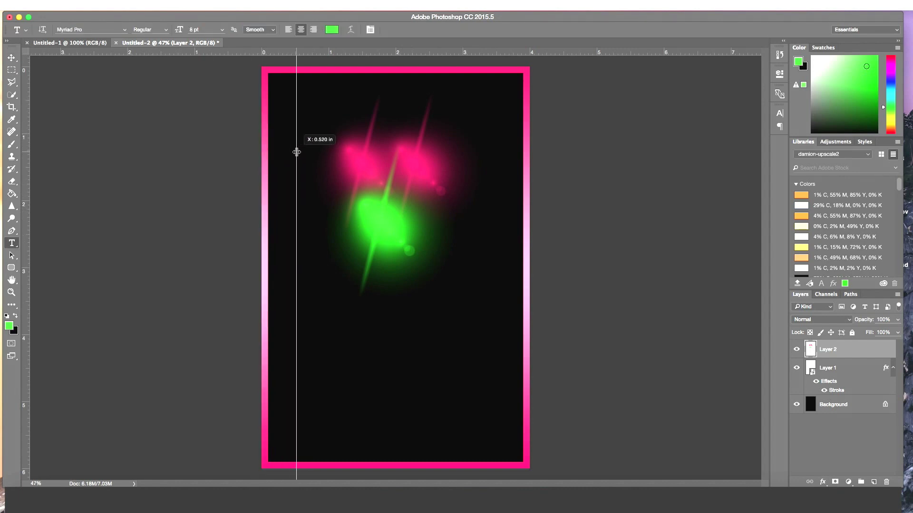
left_click_drag(27, 202, 496, 236)
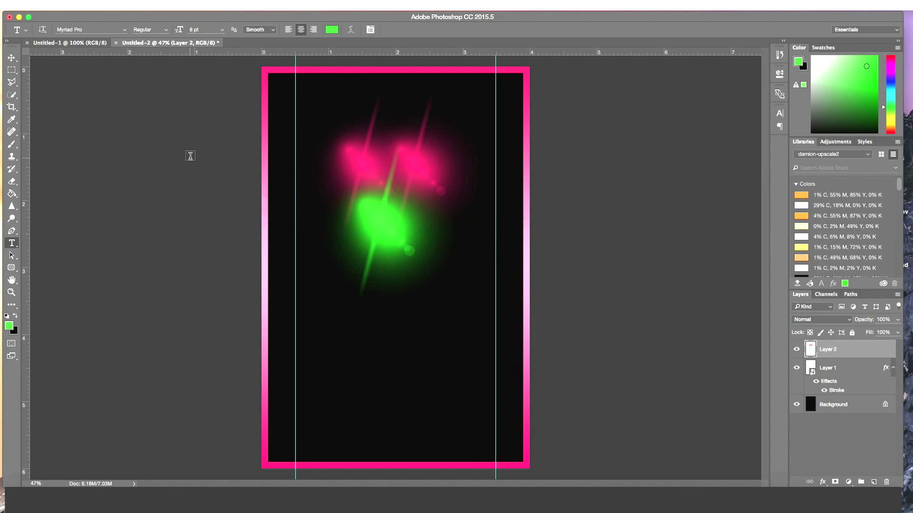
left_click(373, 92)
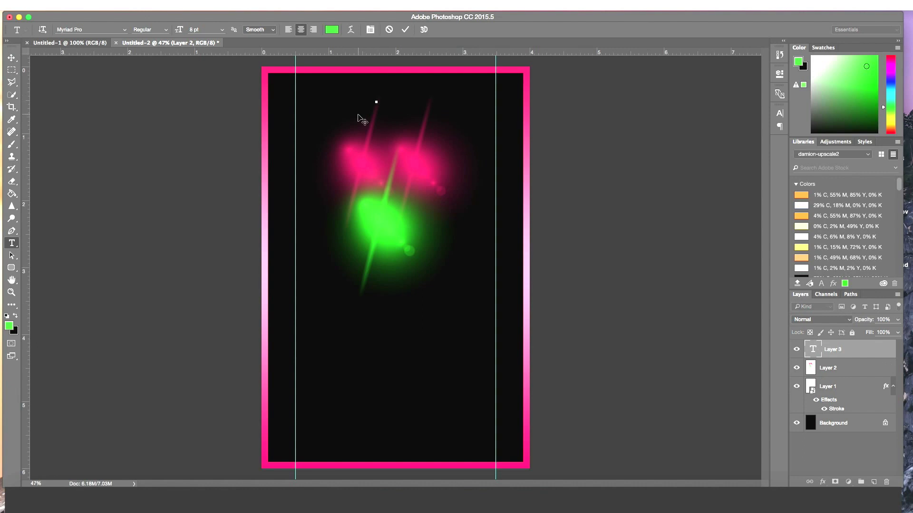
type("CREATIVE ")
type("DREW")
type(" PRESENT")
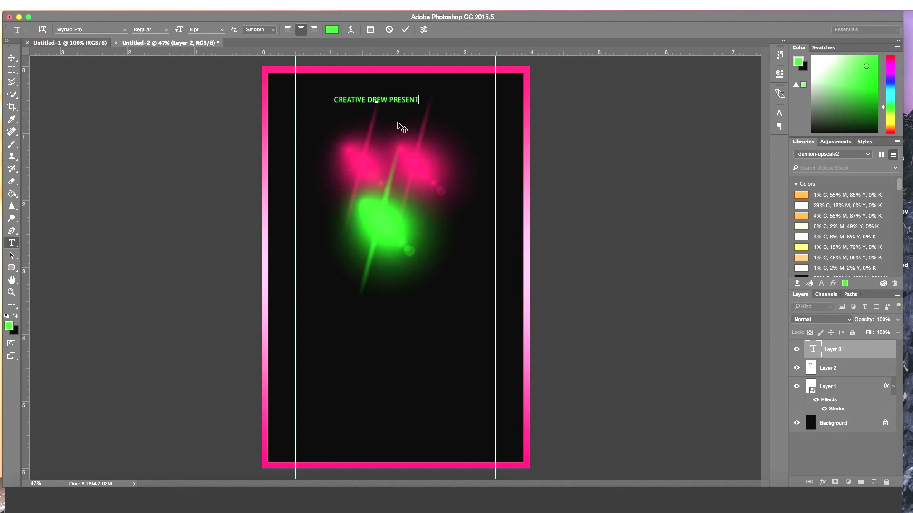
type("S")
Step: Colour the CREATIVE DREW PRESENTS text white
left_click_drag(423, 97, 320, 97)
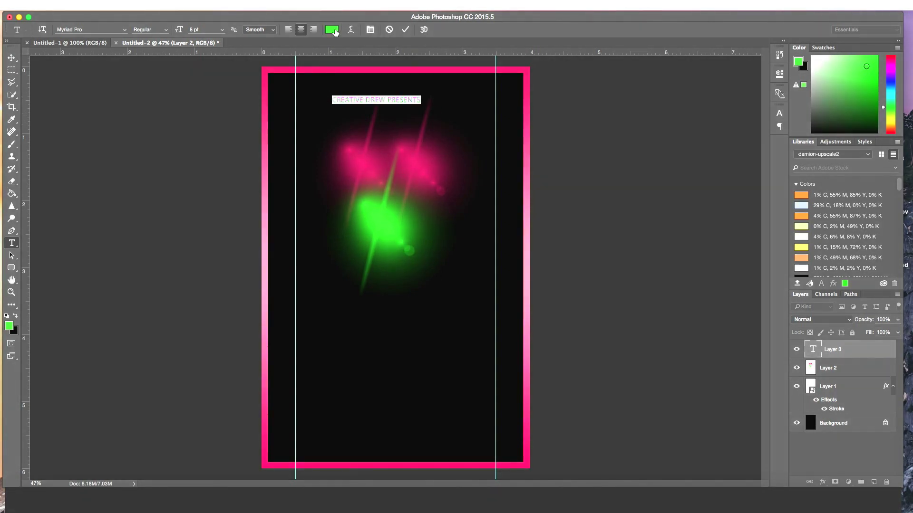
left_click(332, 31)
left_click(581, 220)
left_click(780, 216)
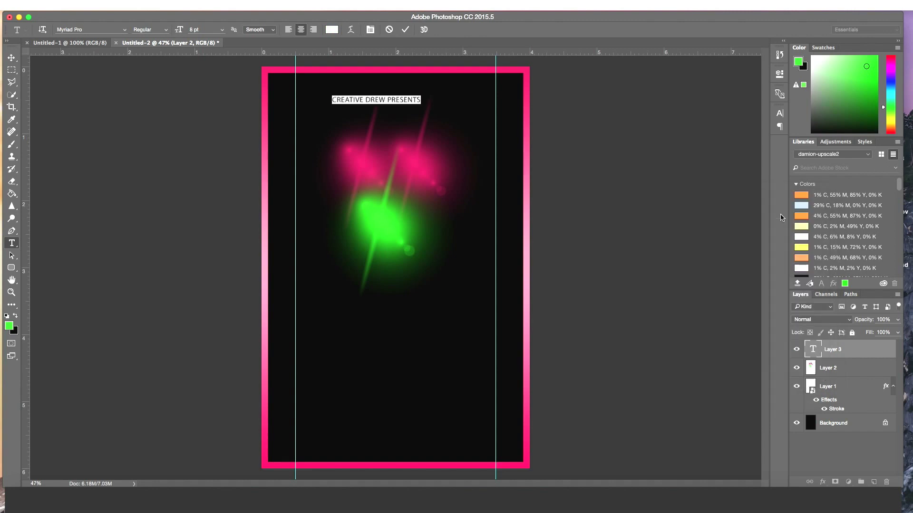
Step: Nudge the heading right and up to centre it near the top
left_click(12, 58)
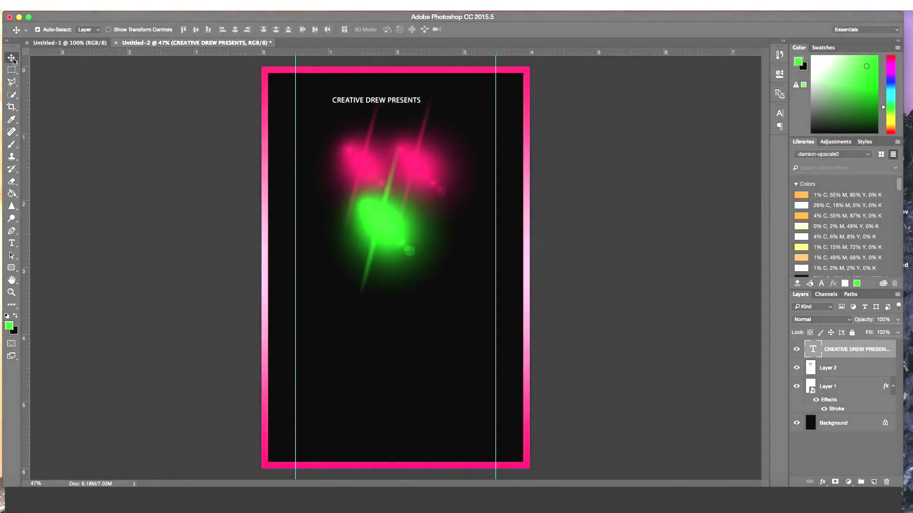
key("shift+Right")
key("shift+Right")
key("shift+Right")
key("shift+Right")
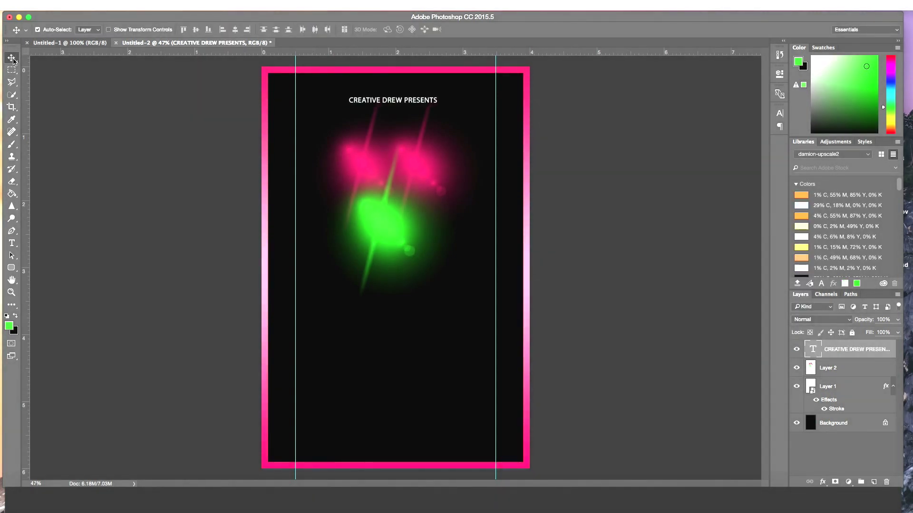
key("shift+Up")
key("shift+Up")
key("shift+Up")
key("Up")
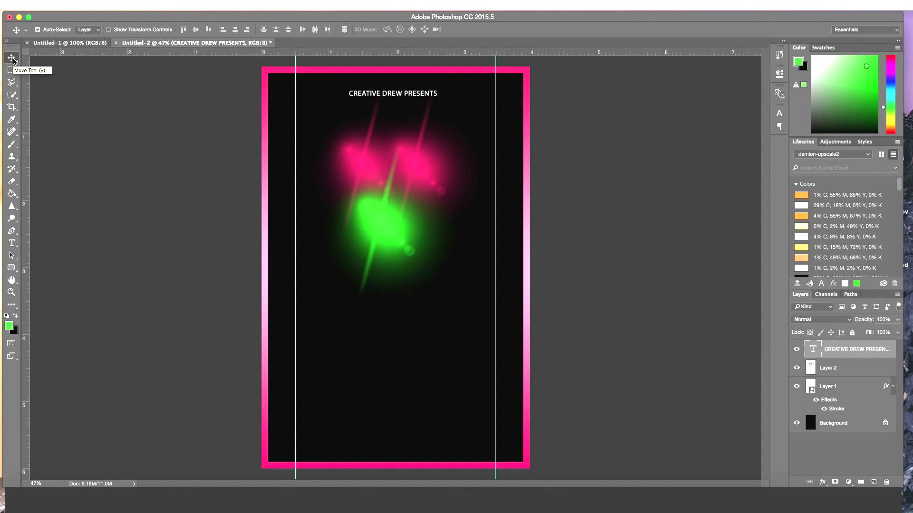
key("Up")
key("Up")
key("Up")
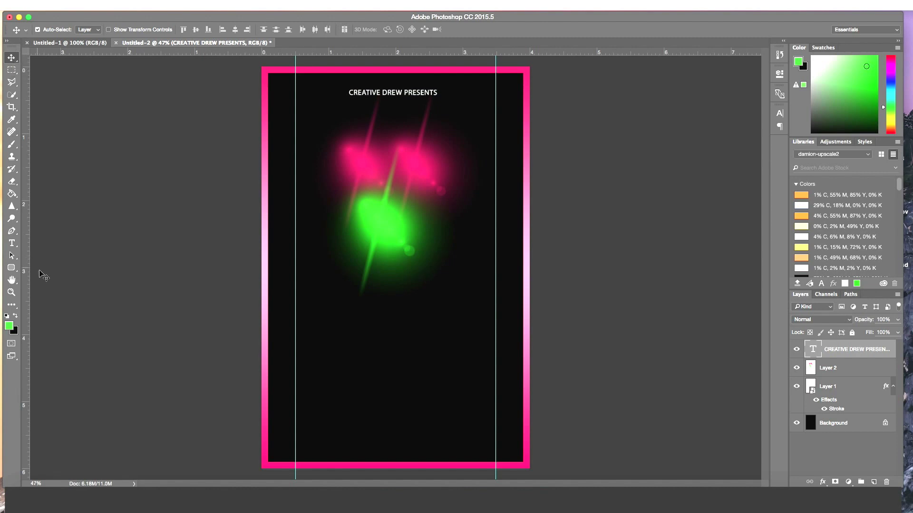
Step: Type SATURDAY JAN 21,2017 in 14 pt below the heading
left_click(12, 243)
left_click(358, 122)
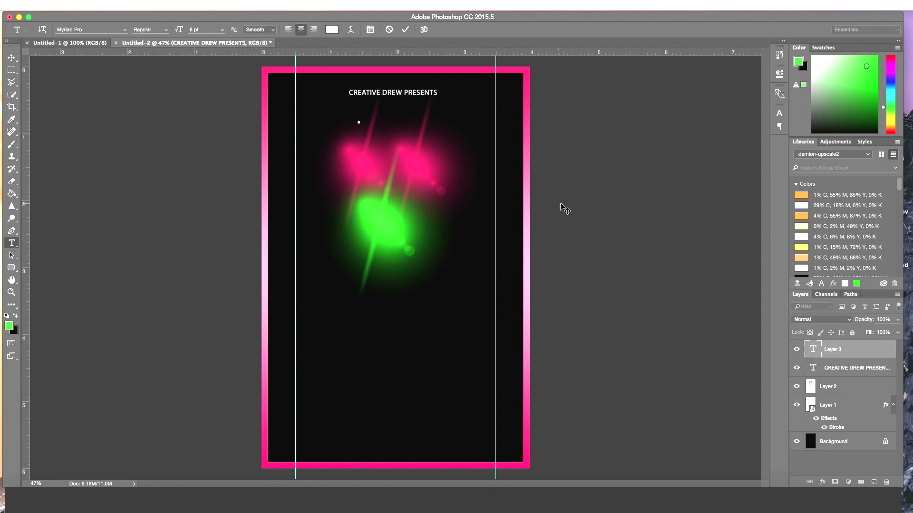
left_click(225, 31)
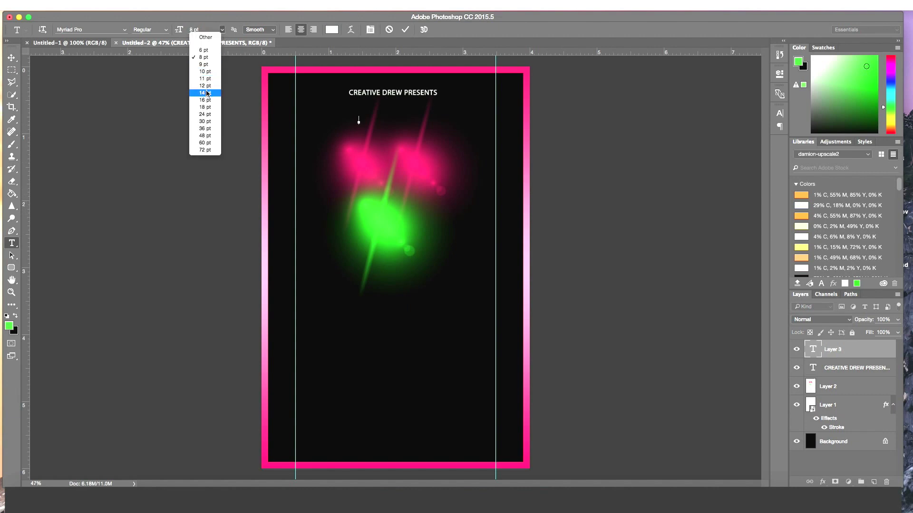
left_click(205, 94)
type("T")
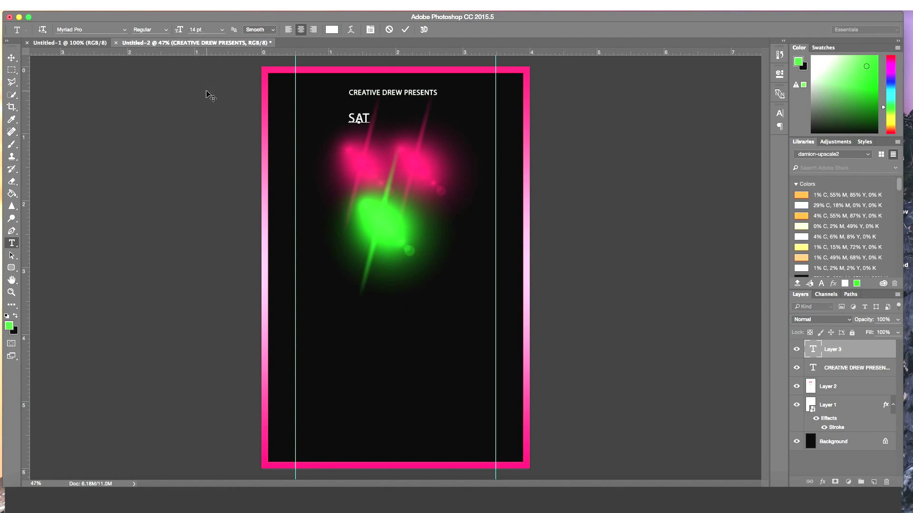
type("URDAY ")
type("JAN 21")
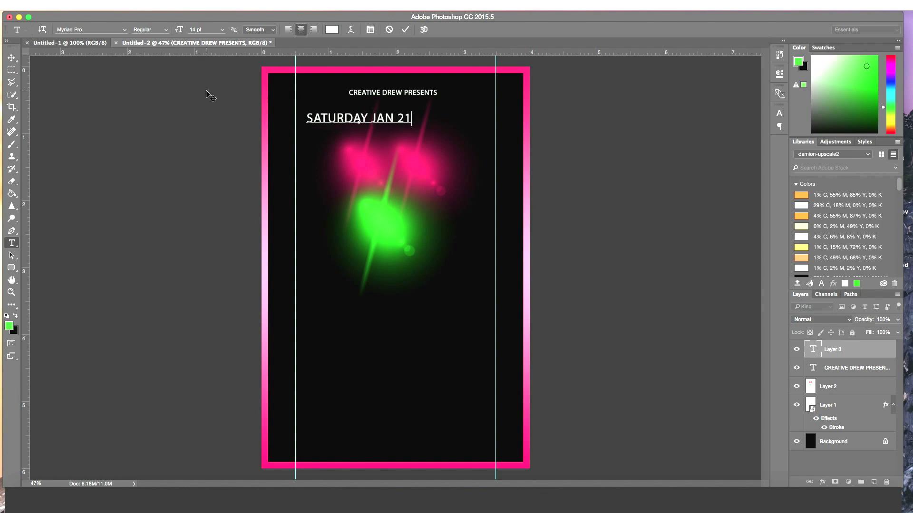
type(",201")
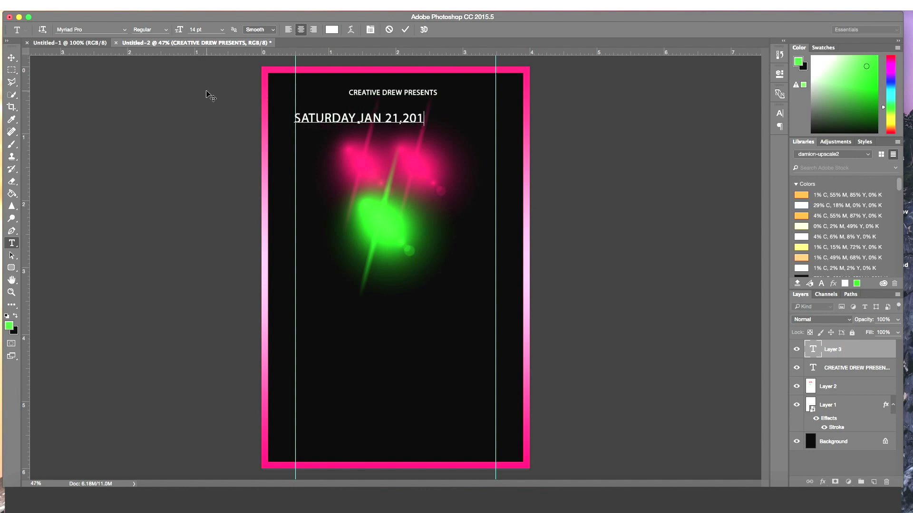
type("7")
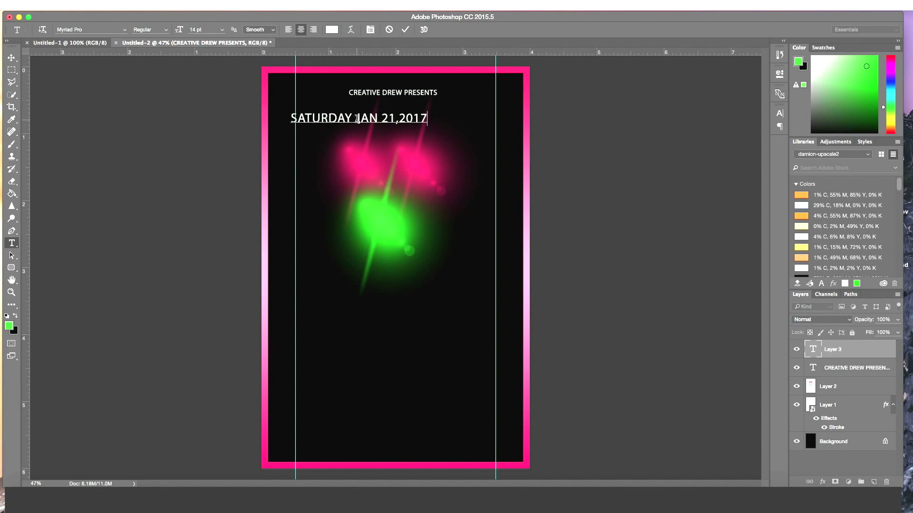
Step: Set JAN 21,2017 to Bebas Neue and colour SATURDAY pink sampled from the border
left_click_drag(357, 119, 433, 121)
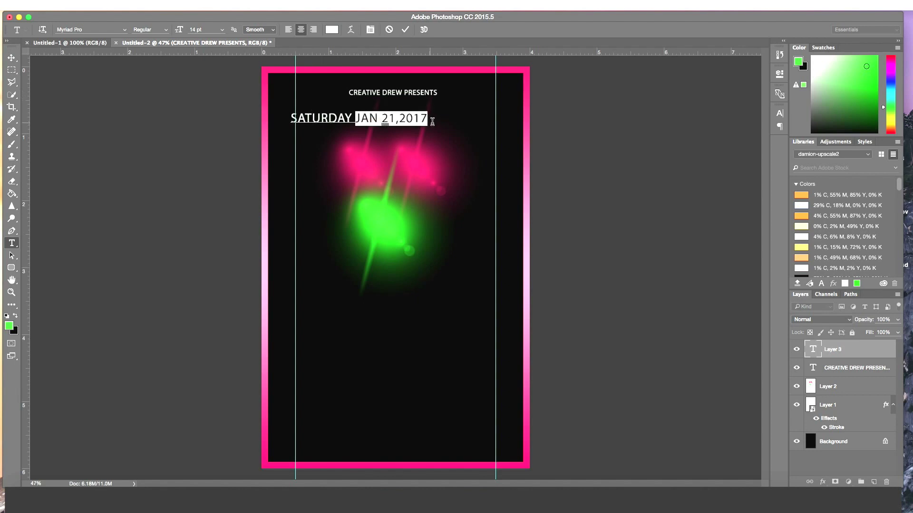
left_click(125, 31)
left_click(99, 69)
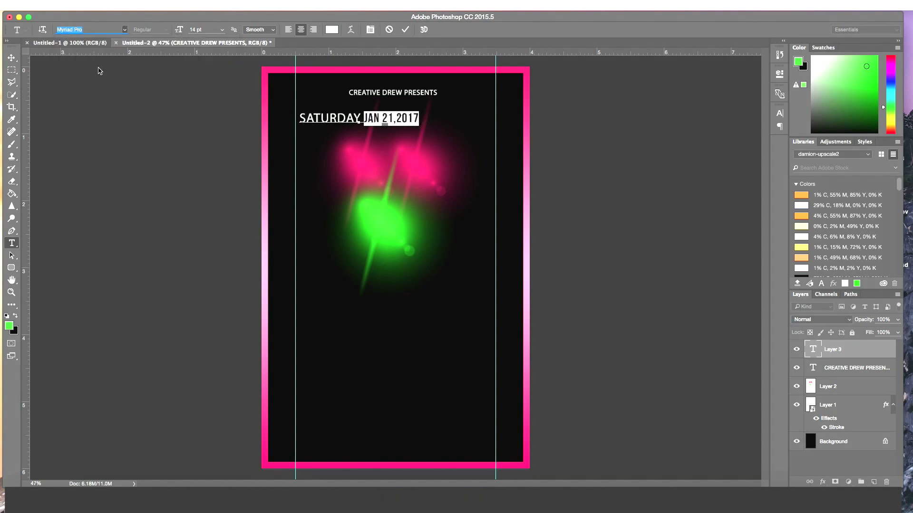
left_click_drag(361, 119, 294, 115)
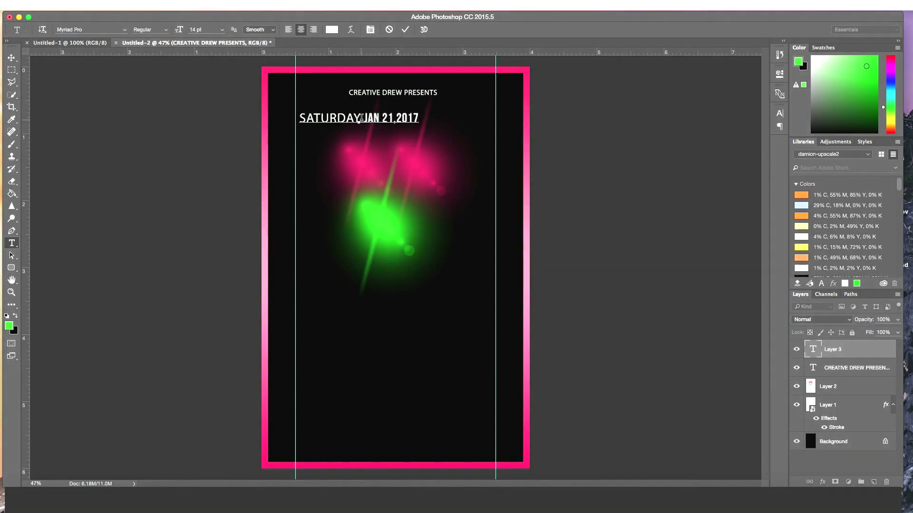
left_click(338, 31)
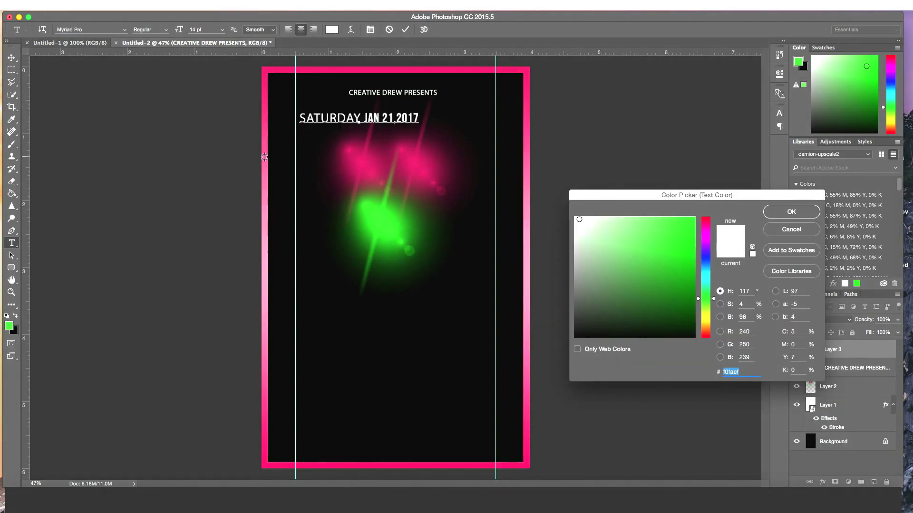
left_click(264, 156)
left_click(265, 171)
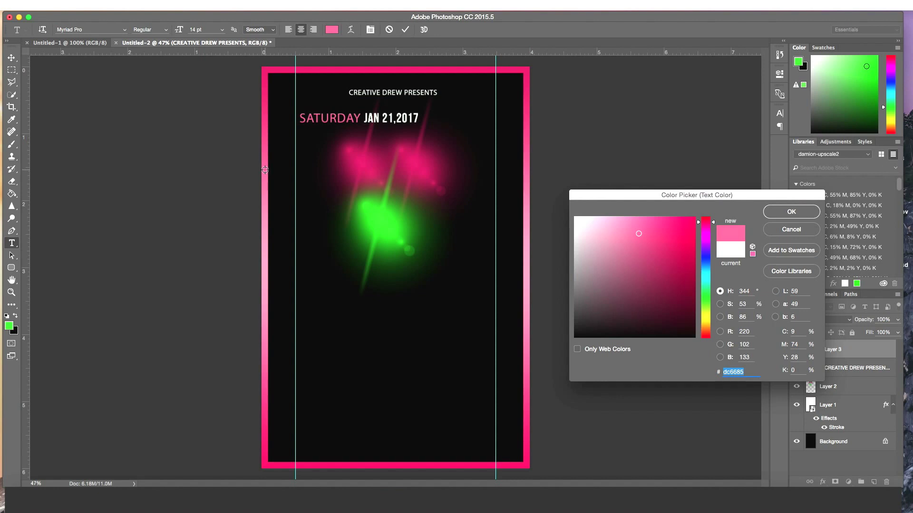
left_click(775, 213)
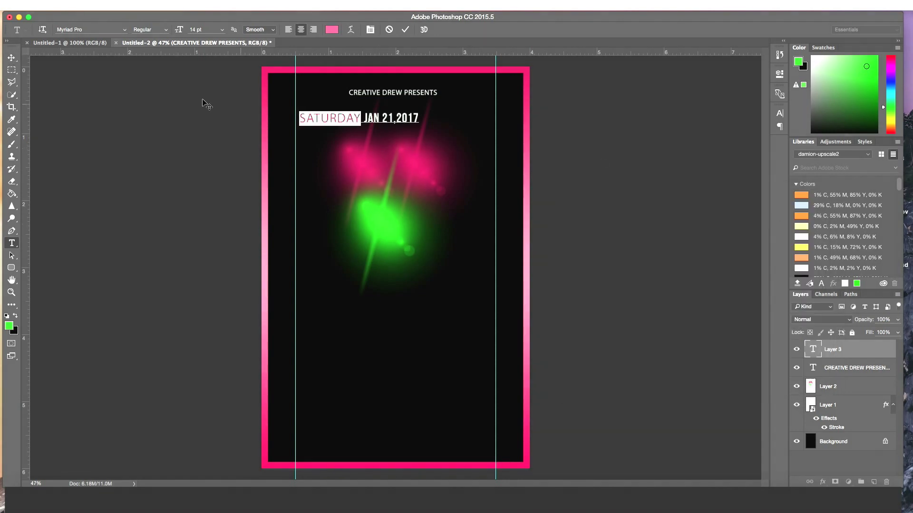
Step: Nudge the date line right and up to centre it beneath the heading
left_click(10, 58)
key("shift+Right")
key("shift+Right")
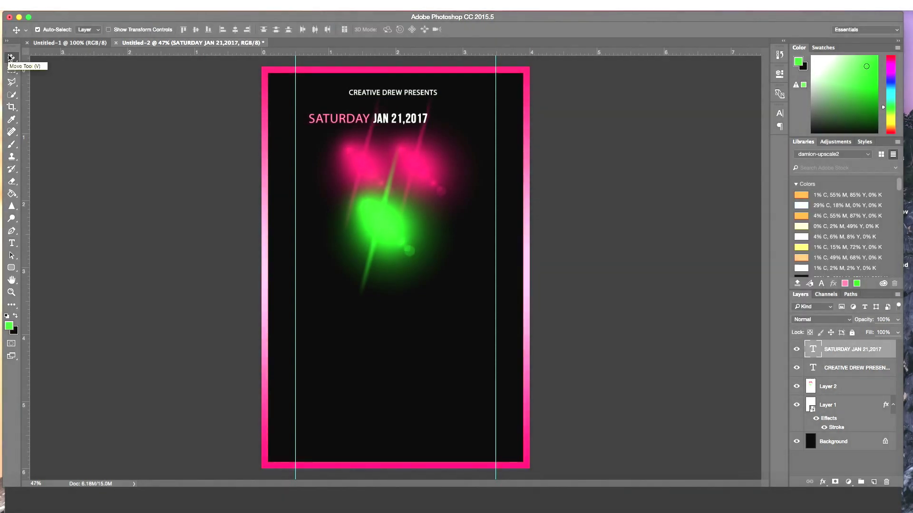
key("shift+Right")
key("shift+Right")
key("shift+Right")
key("shift+Right")
key("shift+Right")
key("shift+Right")
key("shift+Right")
key("shift+Right")
key("shift+Right")
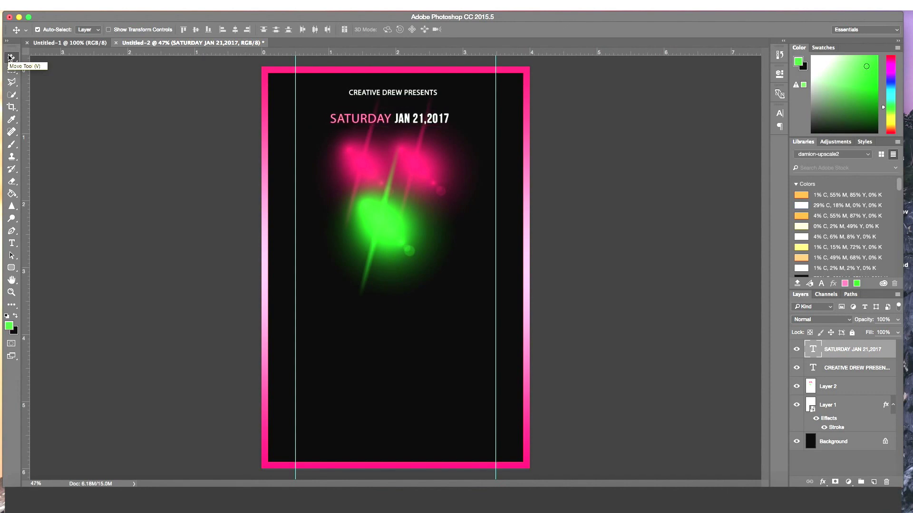
key("shift+Right")
key("shift+Right")
key("shift+Up")
key("shift+Up")
key("shift+Up")
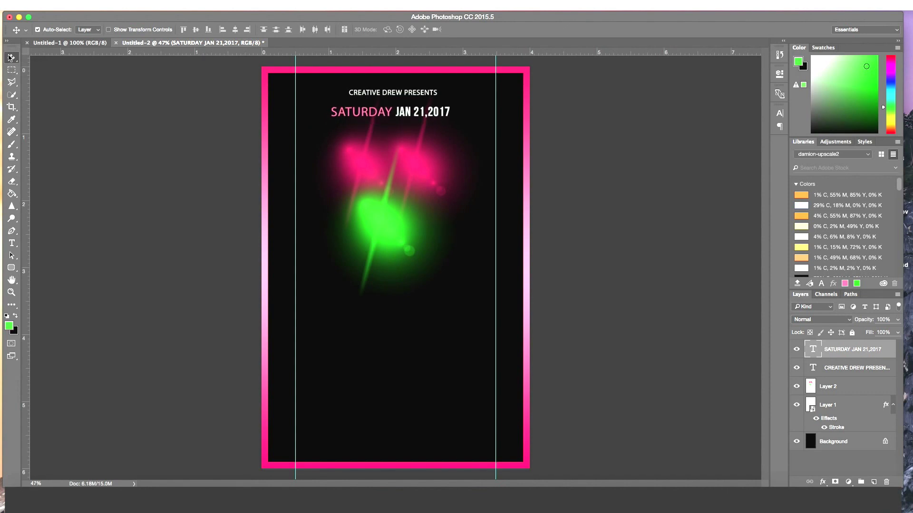
key("shift+Up")
key("shift+Up")
key("Up")
key("Up")
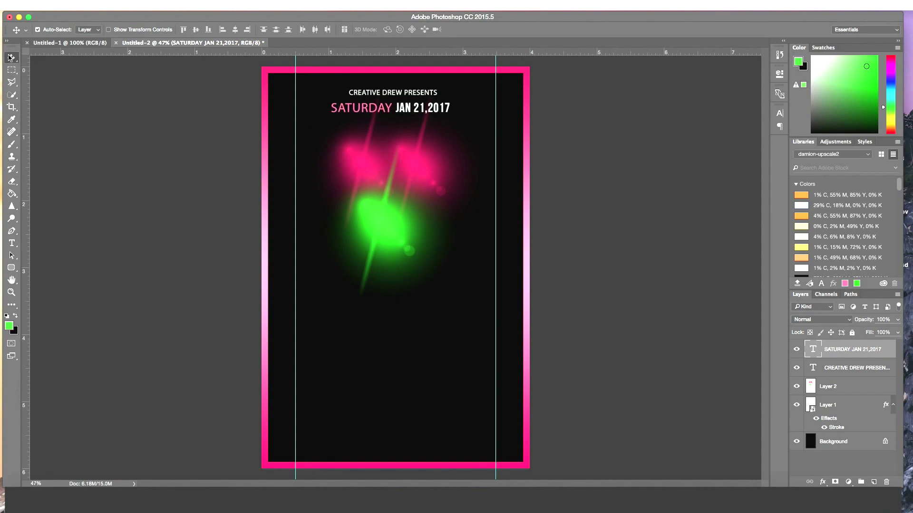
left_click(822, 483)
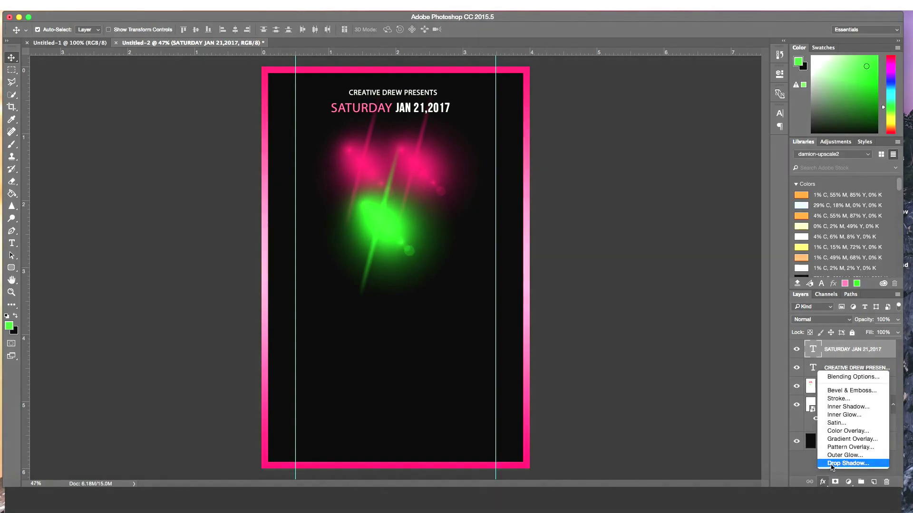
Step: Add a 1 px-distance drop shadow to the date line and raise CREATIVE DREW PRESENTS slightly
left_click(832, 468)
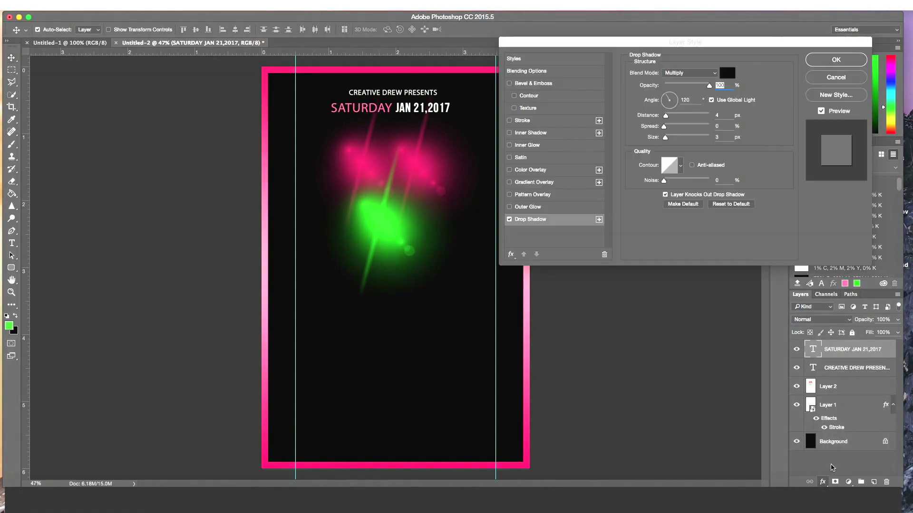
left_click(667, 117)
left_click_drag(667, 116, 666, 118)
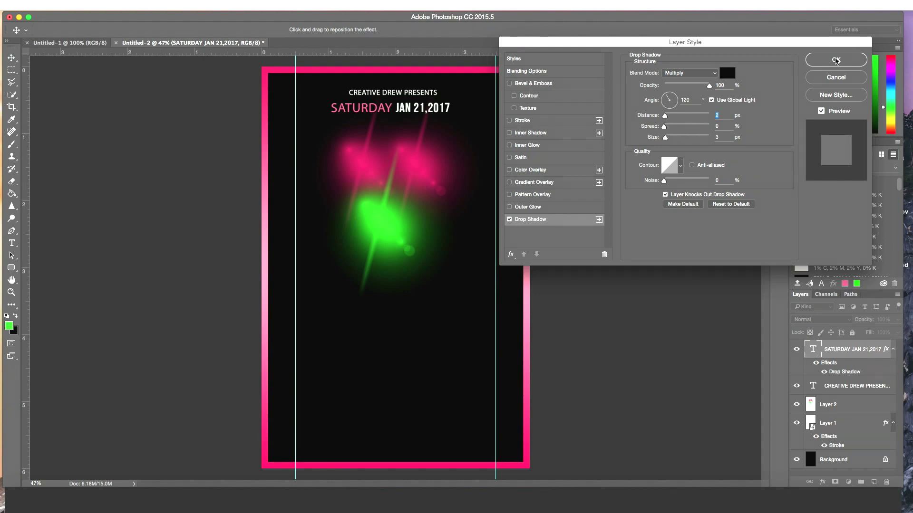
left_click(836, 59)
left_click_drag(392, 96, 393, 95)
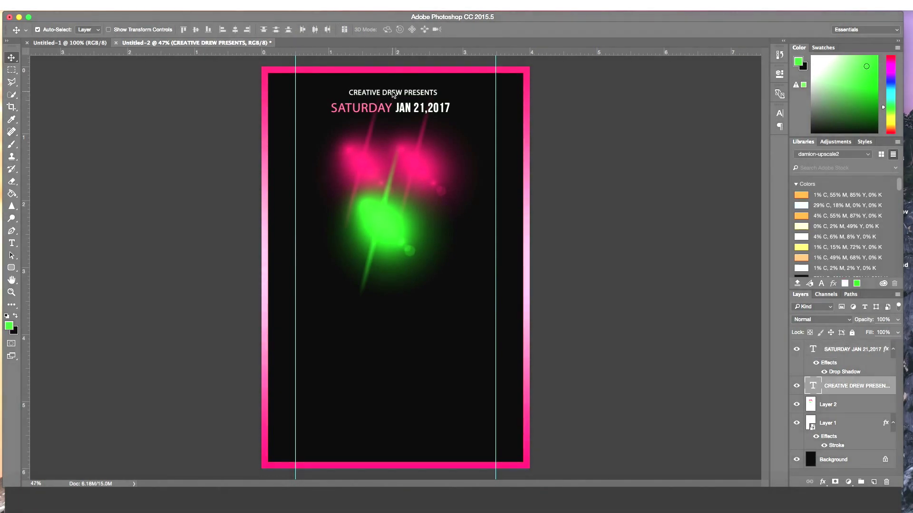
left_click_drag(393, 95, 393, 95)
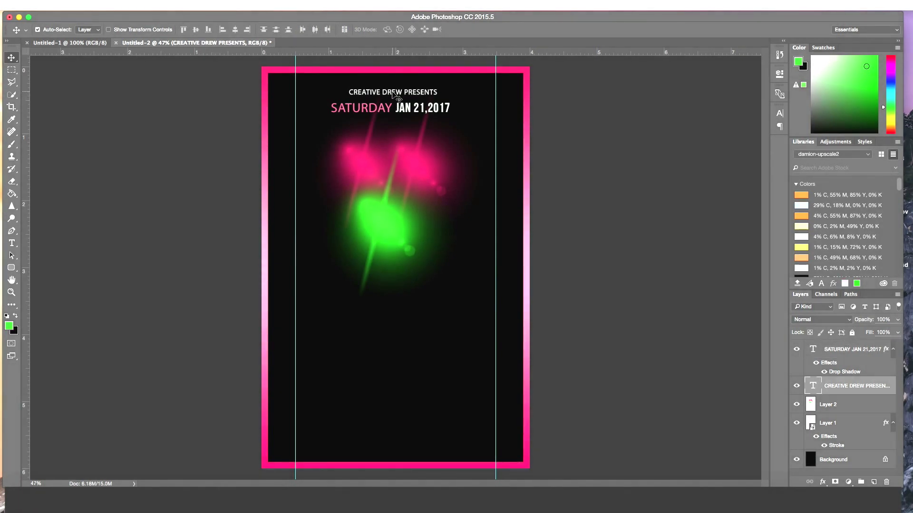
Step: Type UPSCALE BALL in 48 pt Bebas Neue below the glows and centre it horizontally
left_click(12, 243)
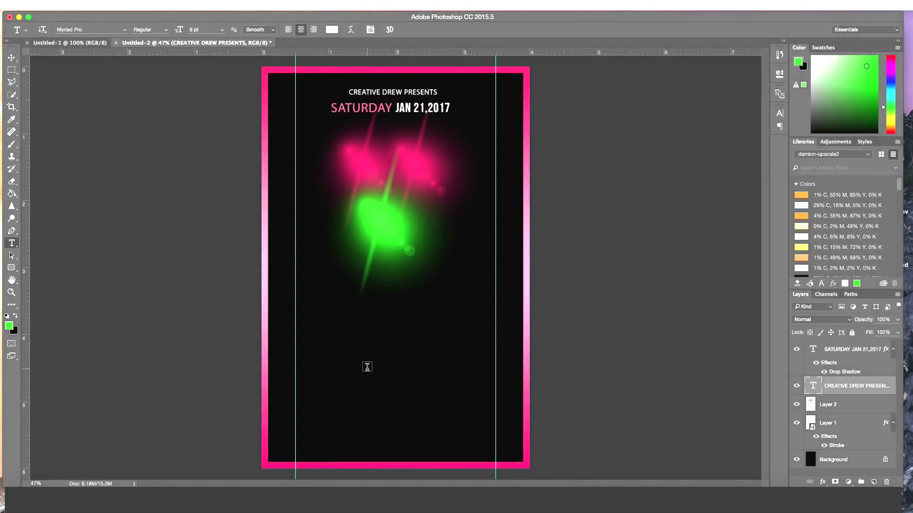
left_click(324, 314)
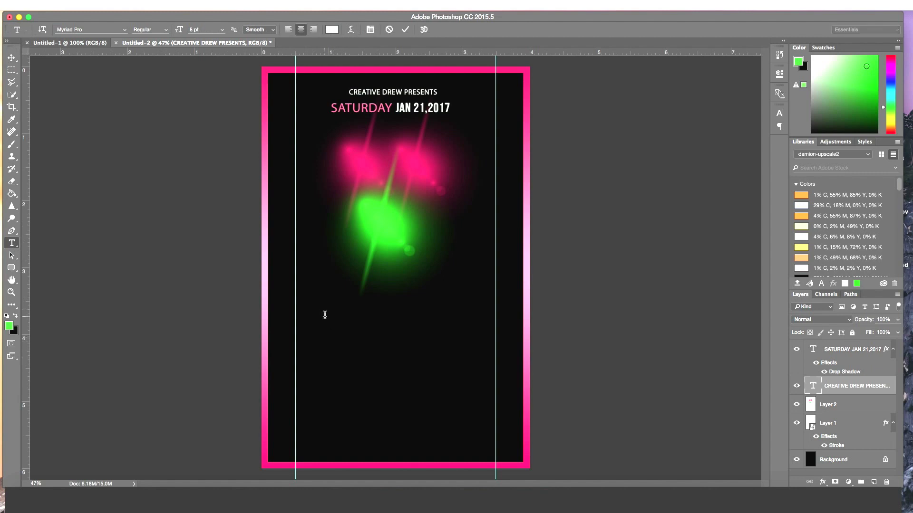
left_click(221, 29)
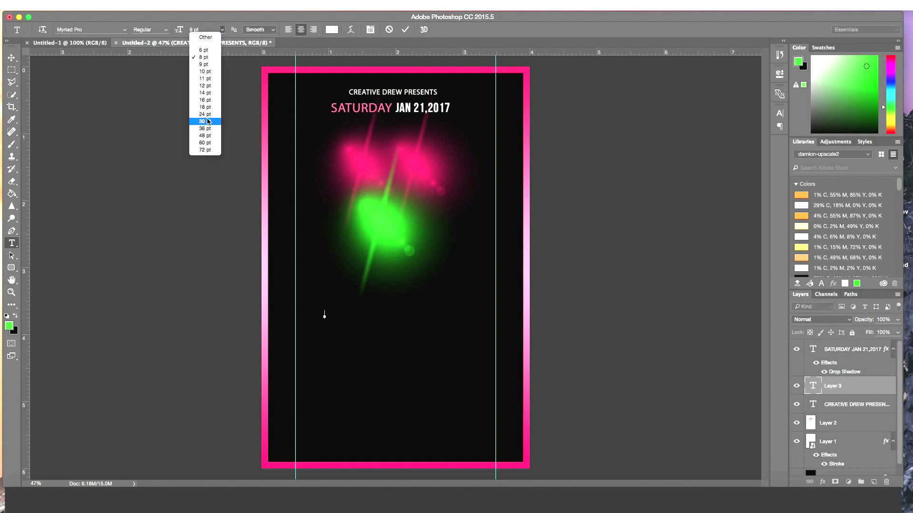
left_click(208, 136)
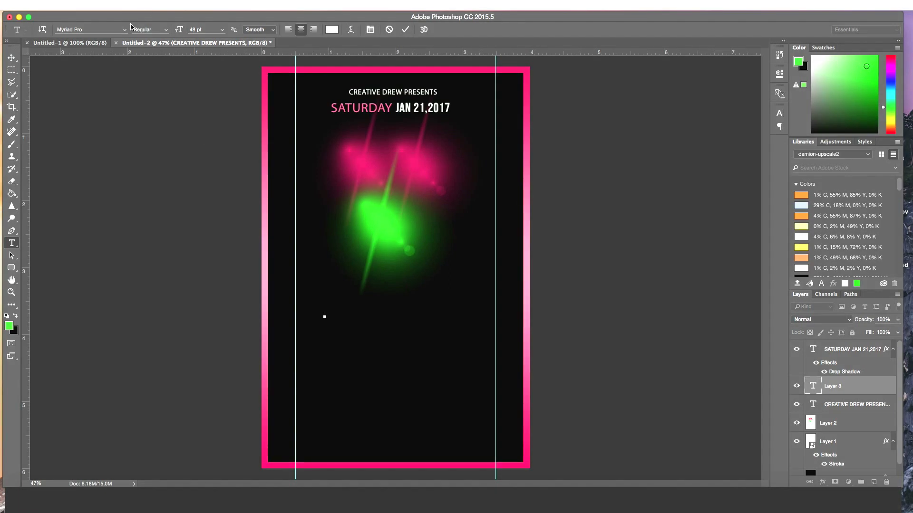
left_click(125, 30)
left_click(102, 60)
type("UP")
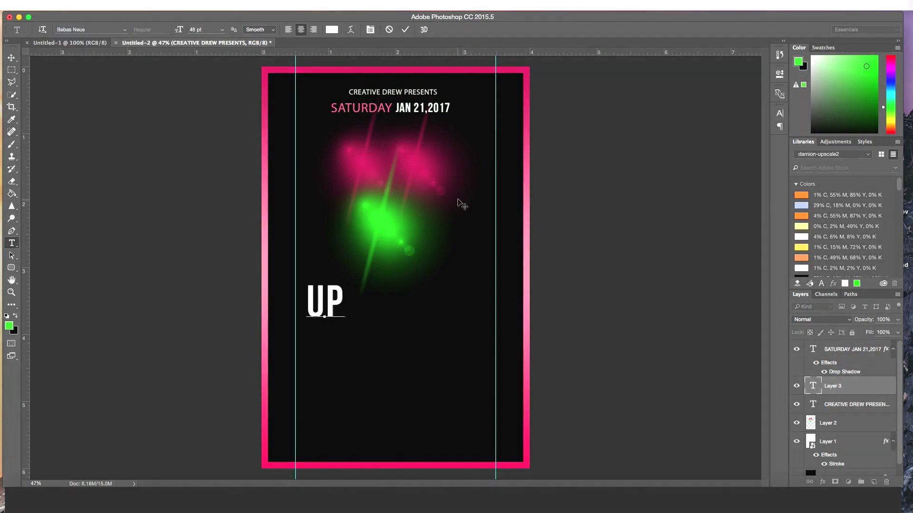
type("SCALE ")
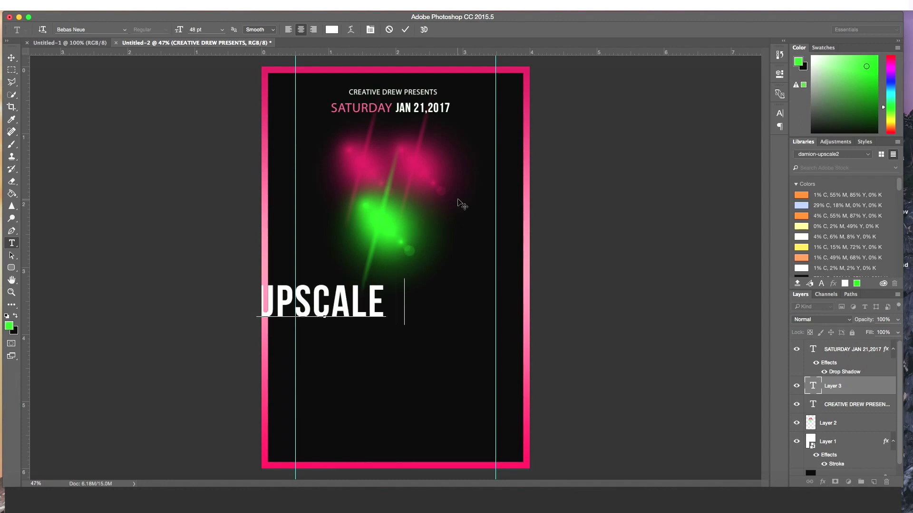
type("BALL")
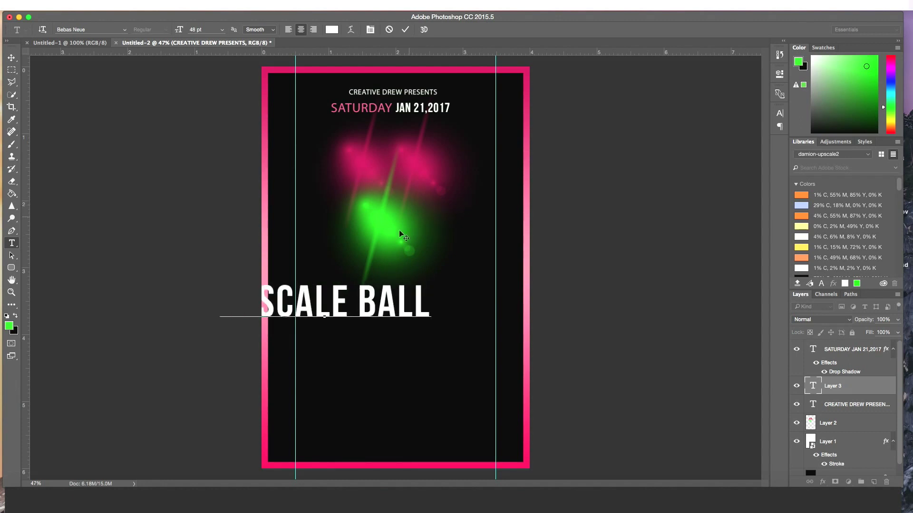
left_click(11, 58)
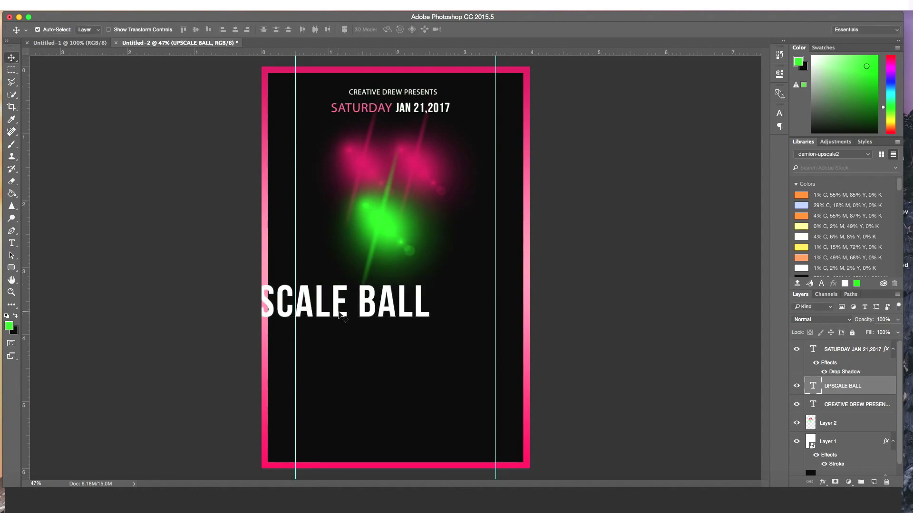
left_click_drag(373, 314, 389, 312)
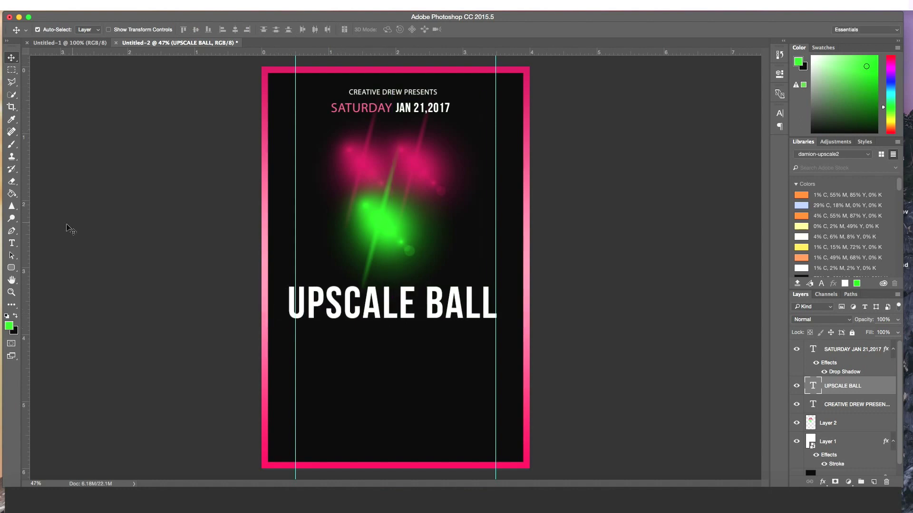
left_click(12, 243)
Step: Set the title's tracking to -25 and re-centre UPSCALE BALL
left_click(370, 29)
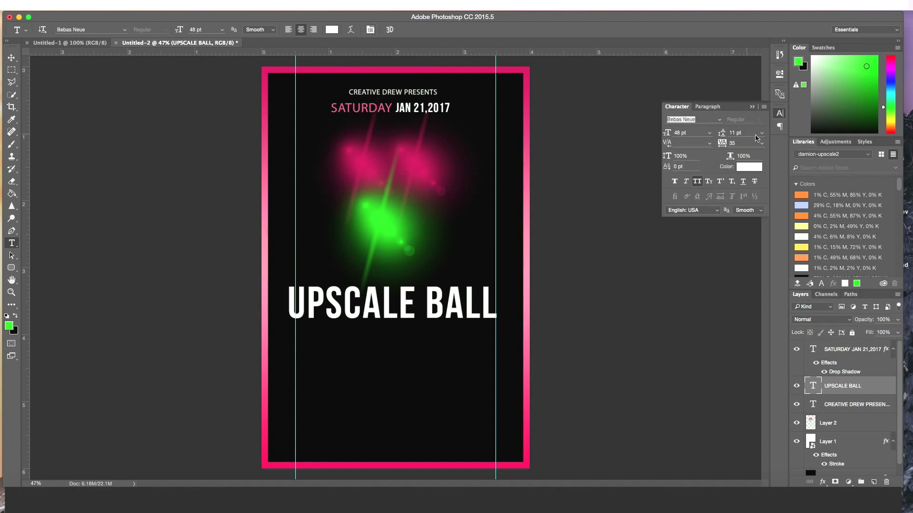
left_click_drag(724, 148, 723, 147)
key("Return")
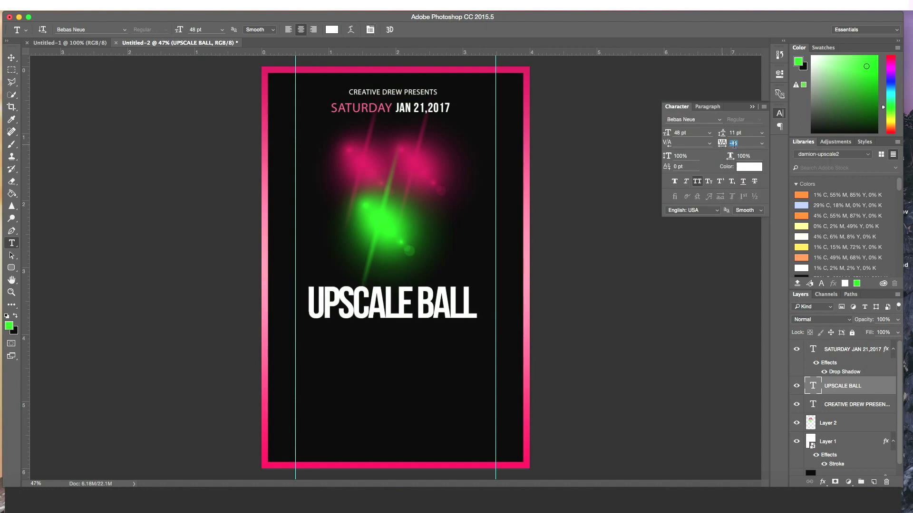
key("BackSpace")
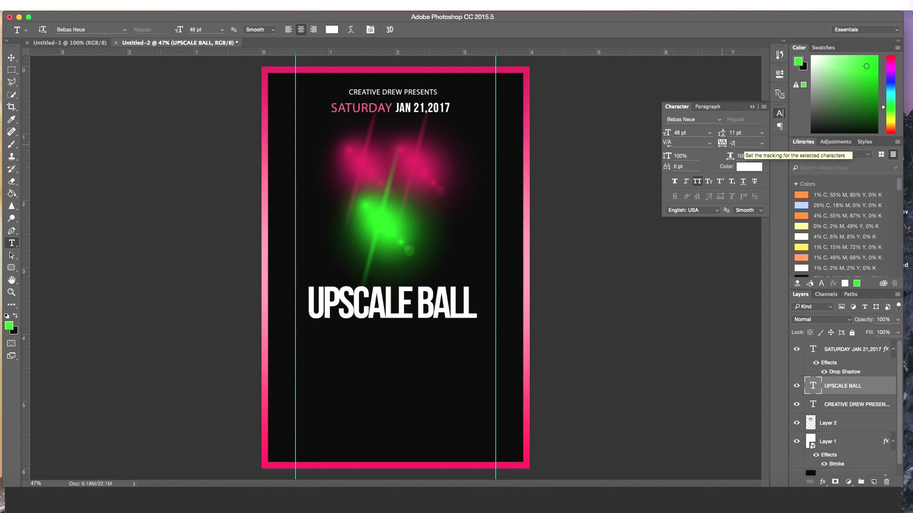
type("25")
key("Return")
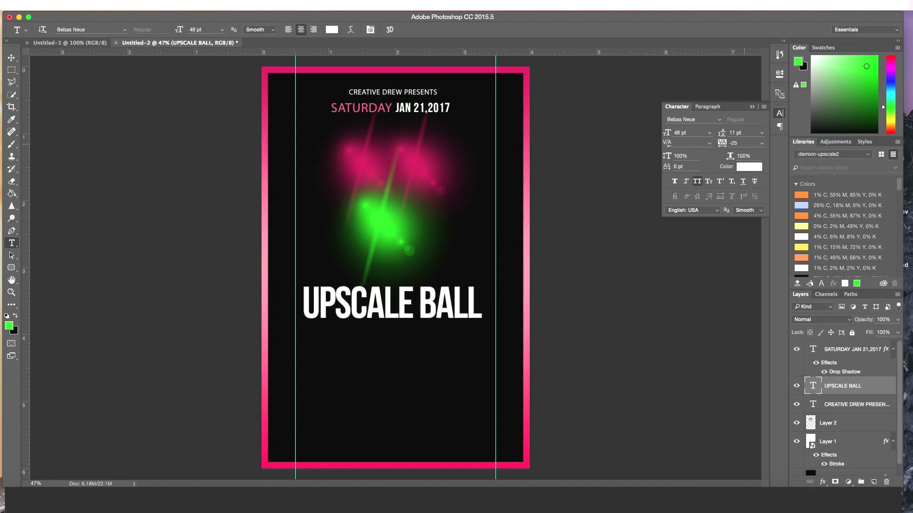
left_click(11, 58)
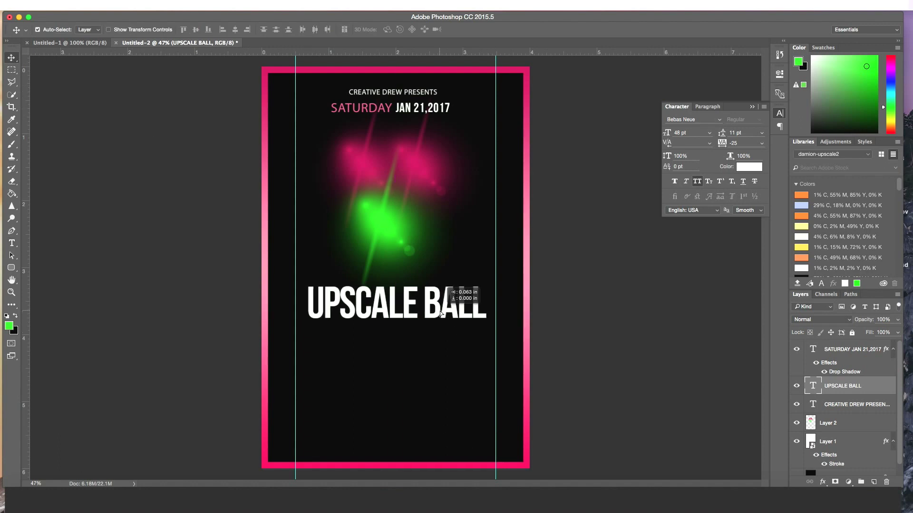
left_click_drag(434, 314, 442, 314)
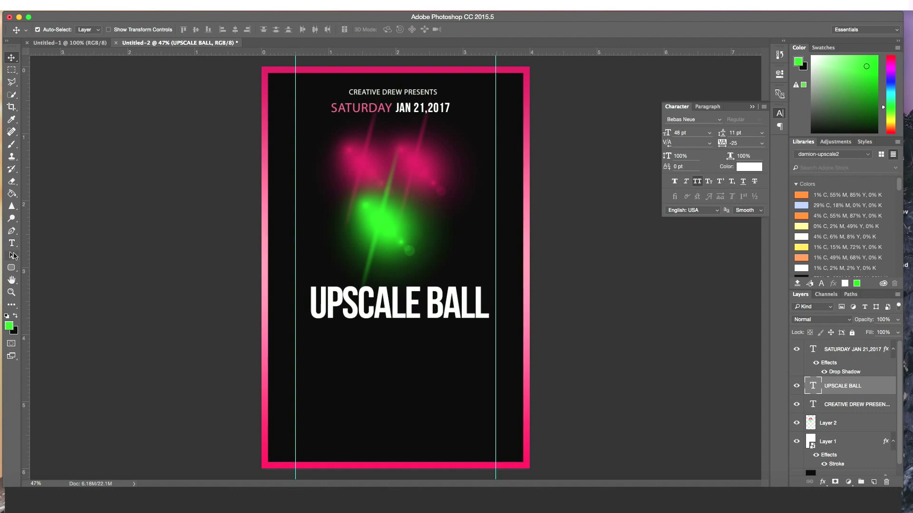
Step: Colour the word BALL the border's pink (#c02555) and re-centre the title
left_click(12, 243)
left_click(345, 309)
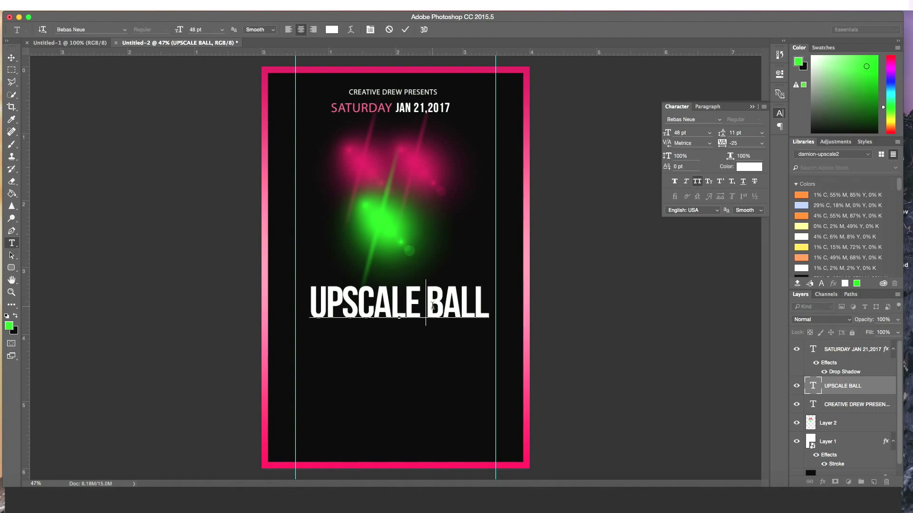
left_click_drag(425, 302, 496, 294)
left_click(331, 30)
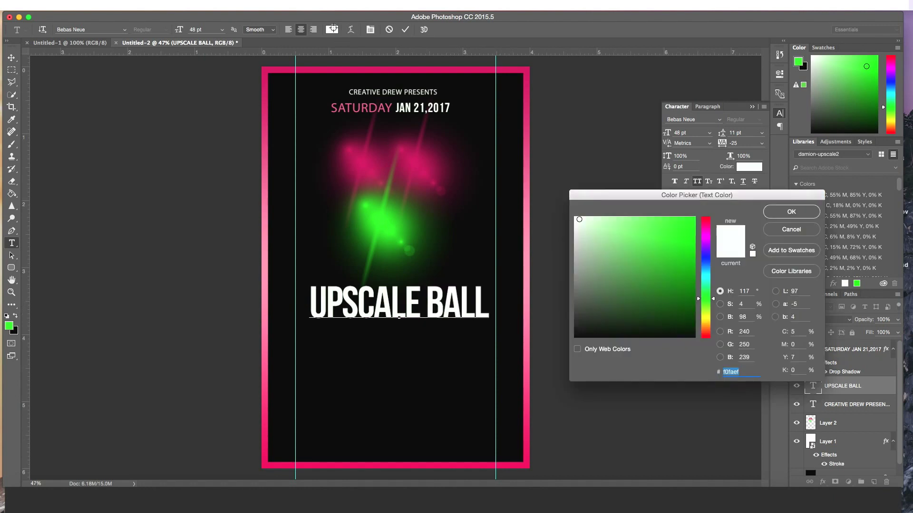
left_click(410, 71)
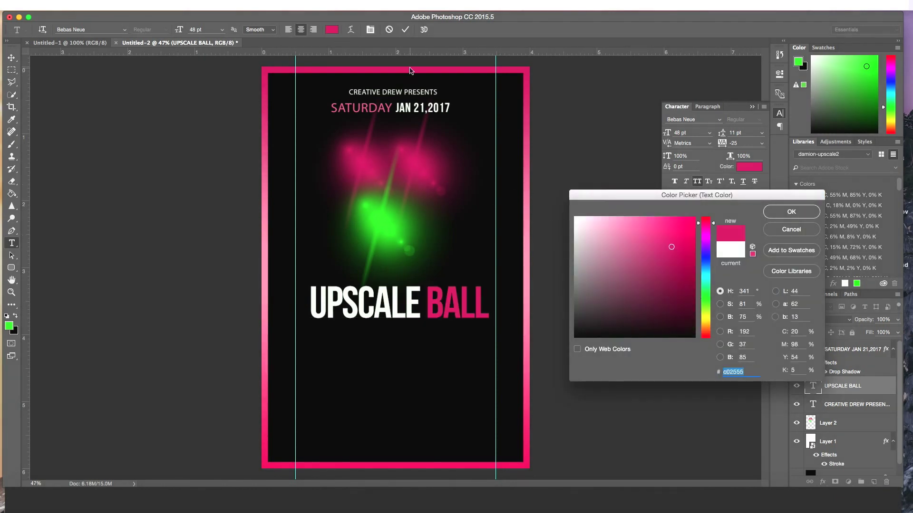
left_click(791, 211)
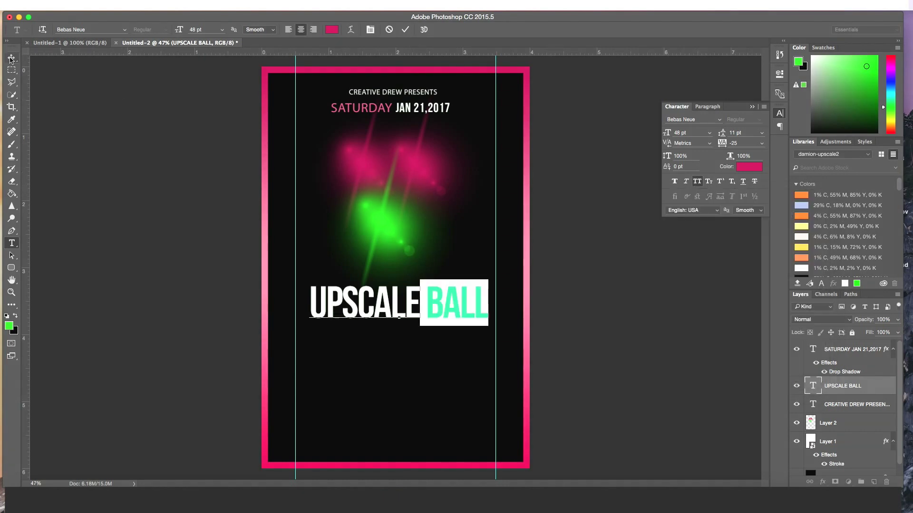
left_click(11, 58)
left_click_drag(399, 321, 396, 321)
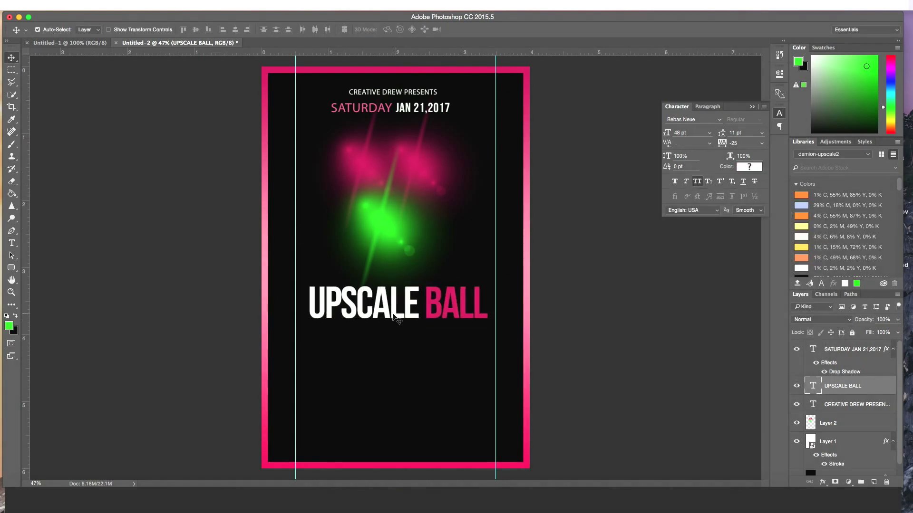
Step: Add a drop shadow and an upward-direction Bevel & Emboss to the UPSCALE BALL title
left_click(820, 481)
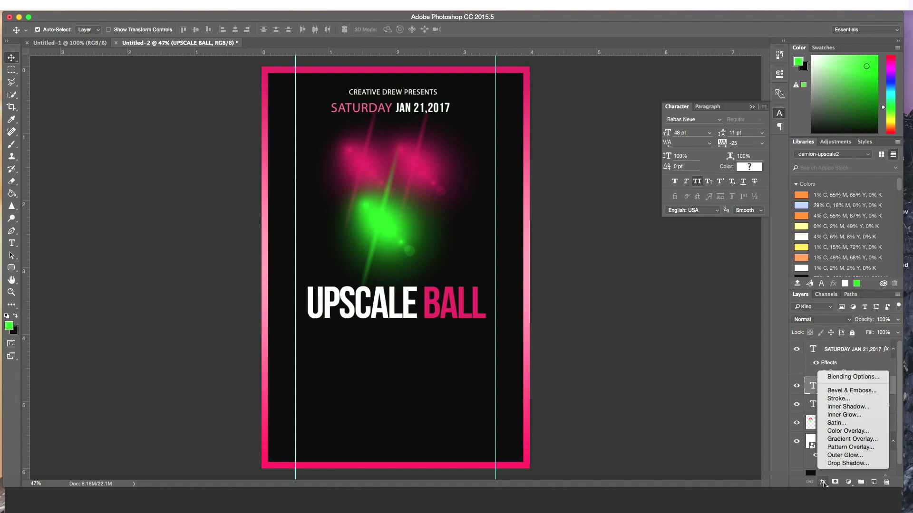
left_click(829, 466)
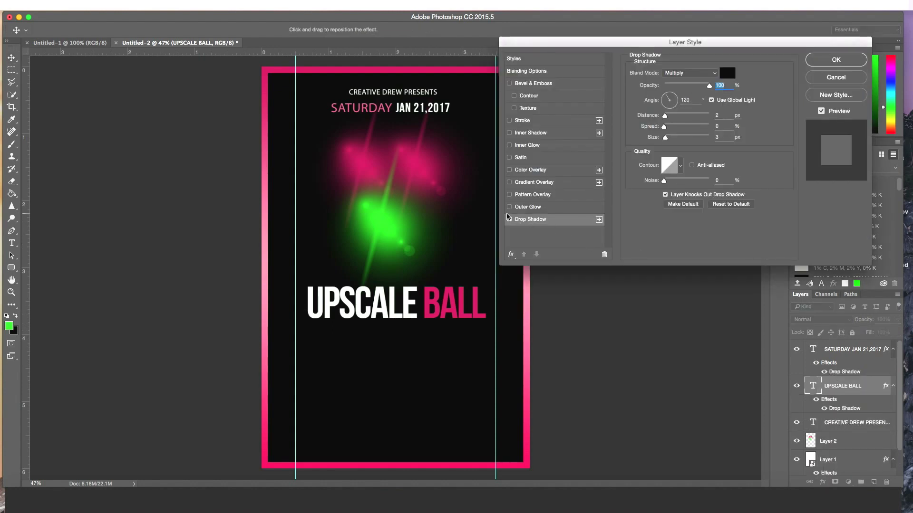
left_click(509, 83)
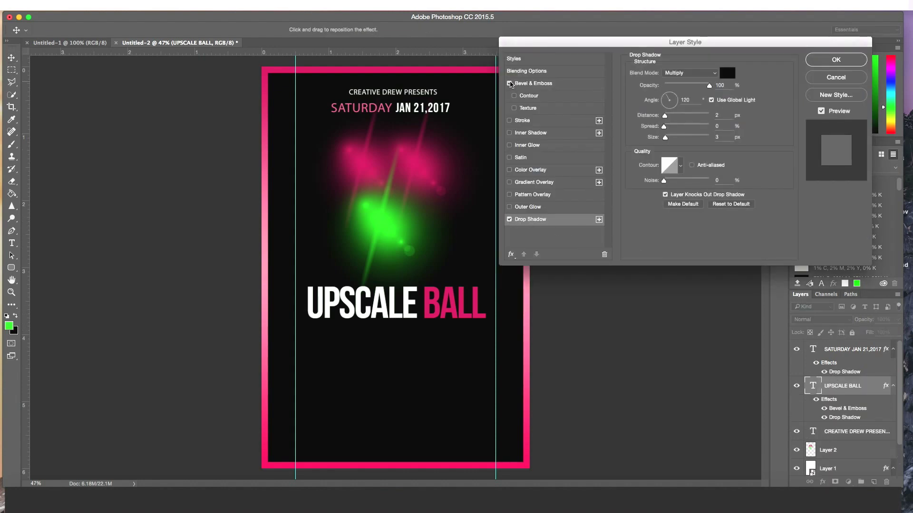
left_click(520, 84)
left_click(708, 72)
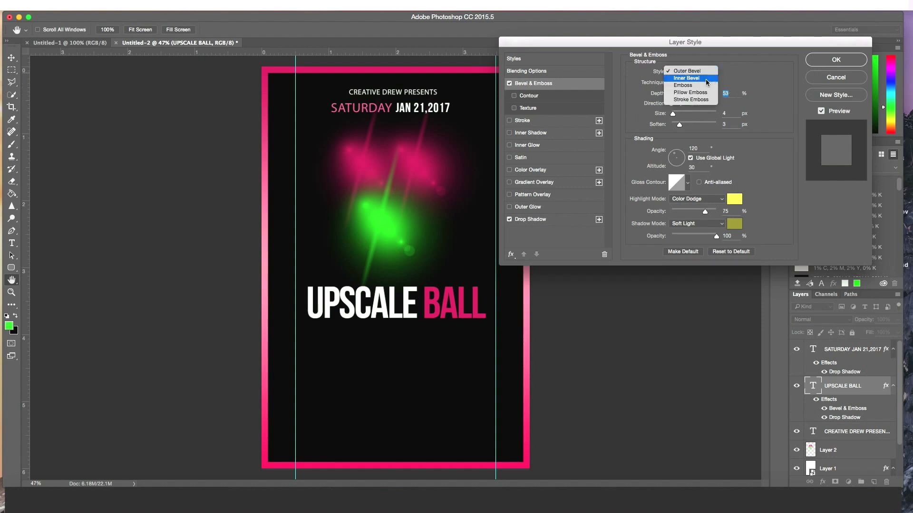
left_click(708, 70)
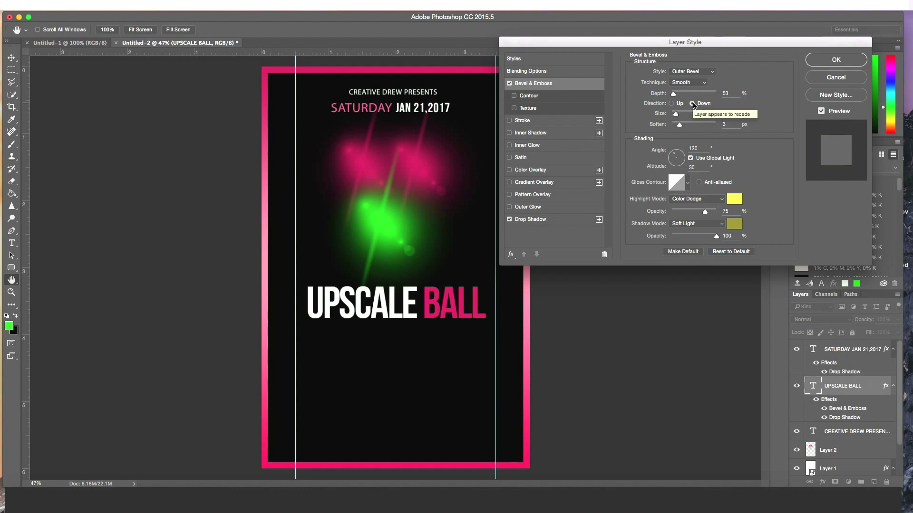
left_click(671, 104)
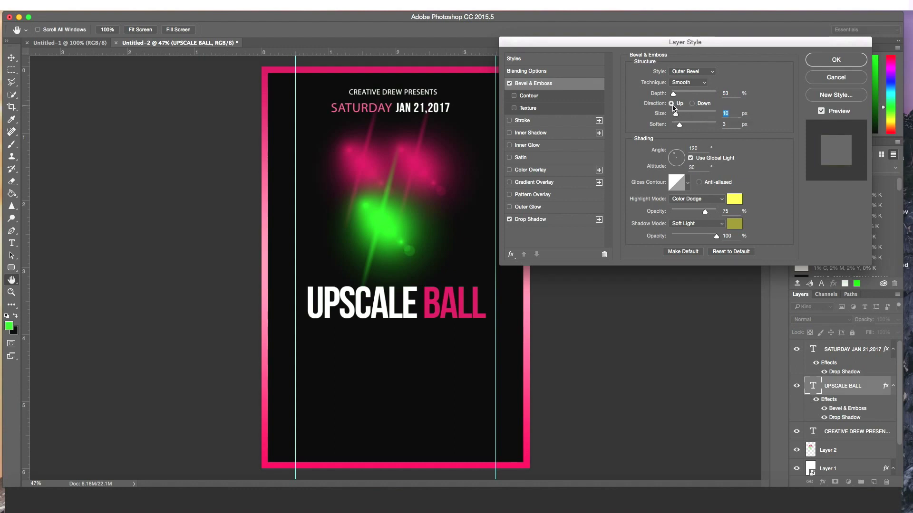
left_click(836, 60)
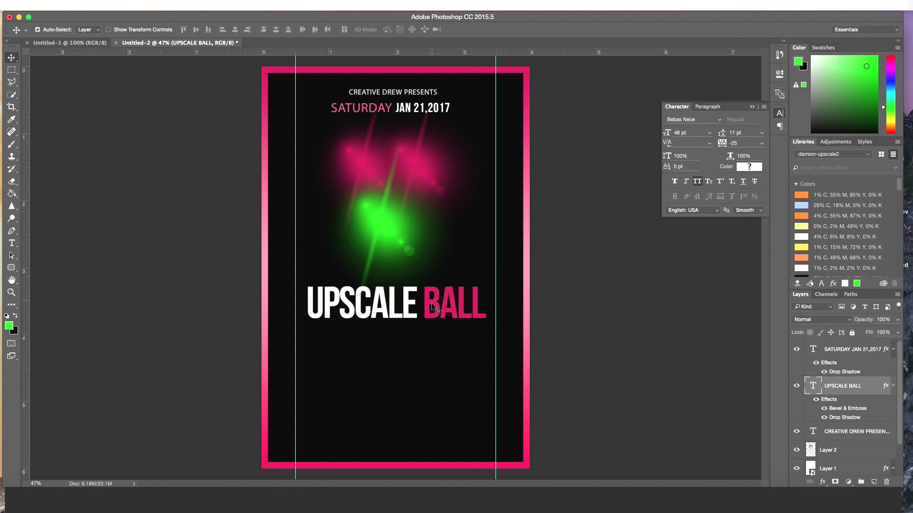
Step: Duplicate the UPSCALE BALL title, flip the copy vertically, and nudge it just below the original
key("super+j")
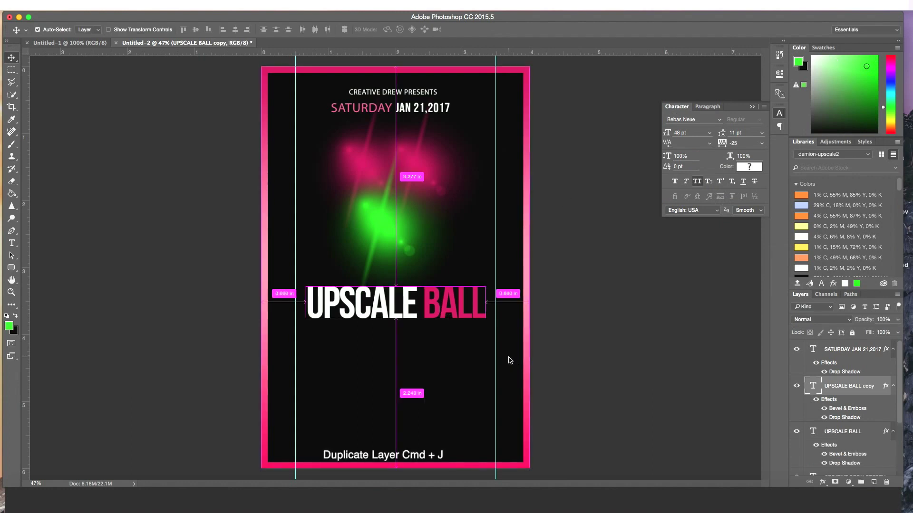
left_click(116, 9)
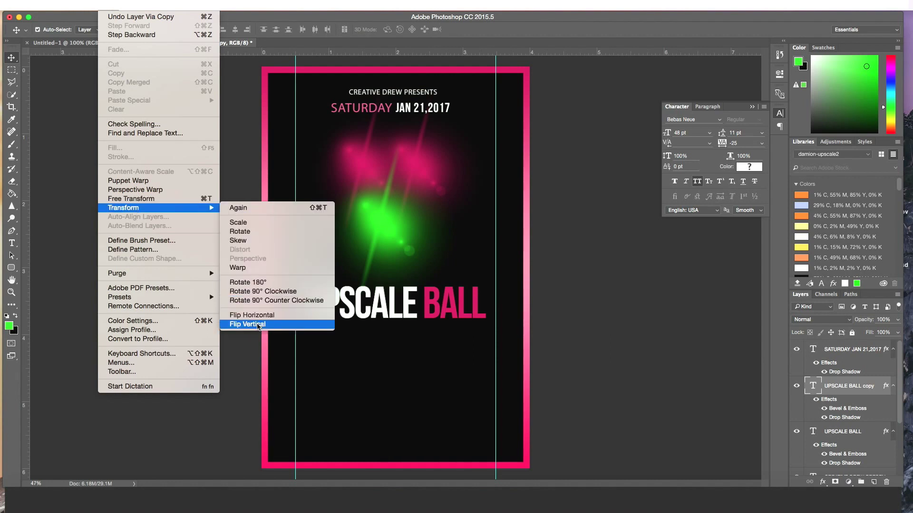
left_click(259, 325)
key("shift+Down")
key("shift+Down")
key("shift+Down")
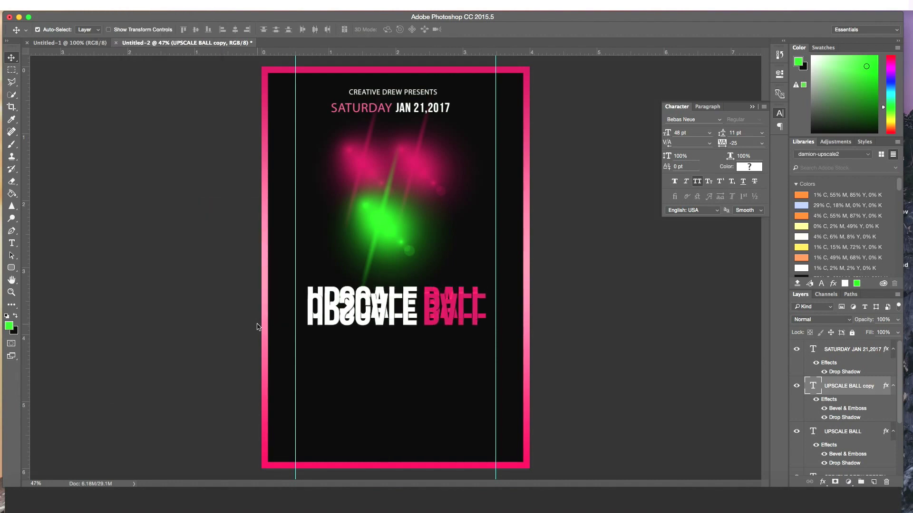
key("shift+Down")
key("shift+Down")
key("shift+Down")
key("shift+Down")
key("shift+Down")
key("shift+Down")
key("shift+Down")
key("shift+Down")
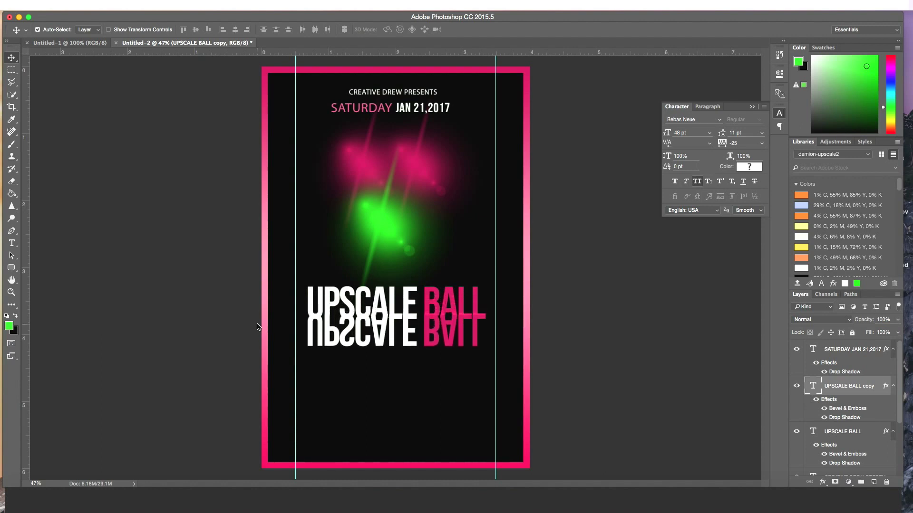
key("shift+Down")
key("shift+Down")
key("shift+Down")
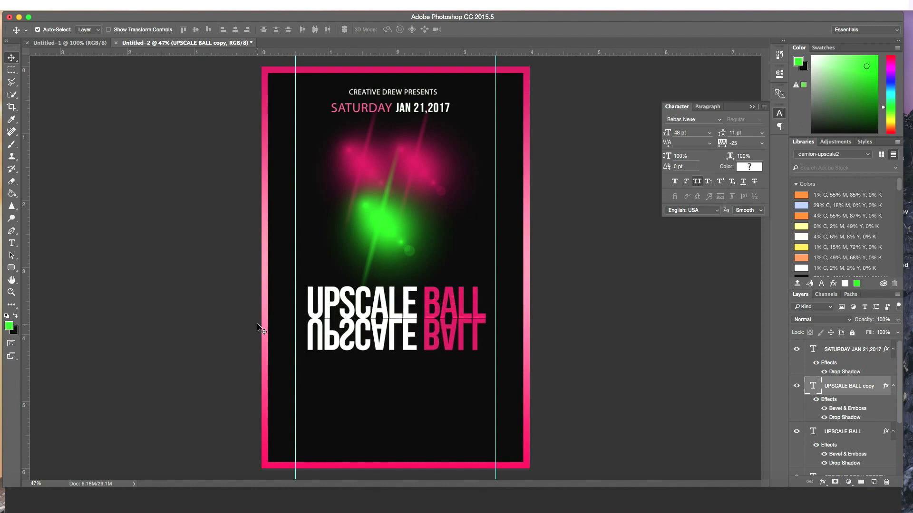
key("Down")
key("Down")
key("Down")
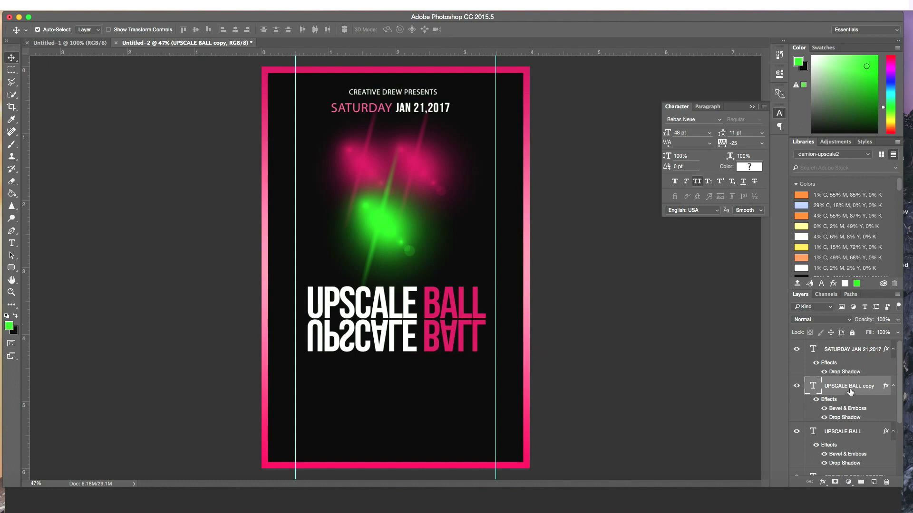
Step: Mask the flipped title with a black-white gradient so it fades out downward
left_click(836, 483)
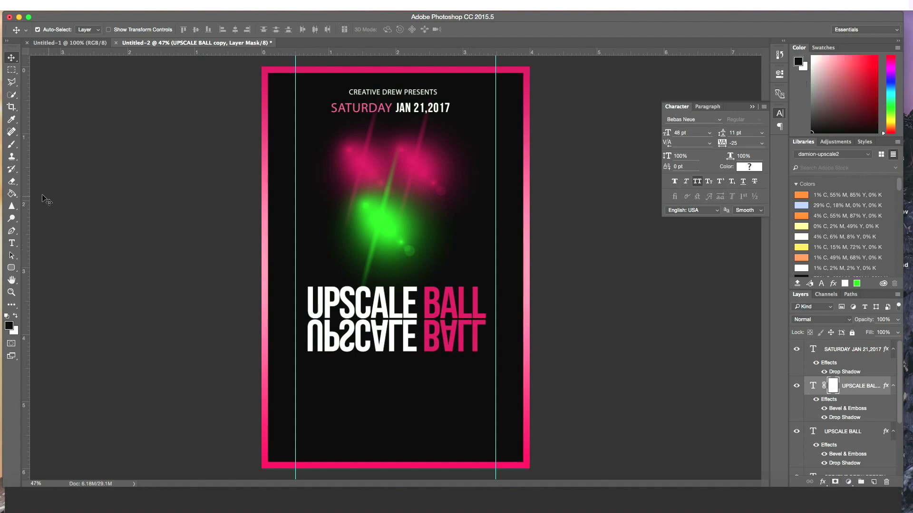
left_click(13, 195)
right_click(13, 194)
left_click(46, 192)
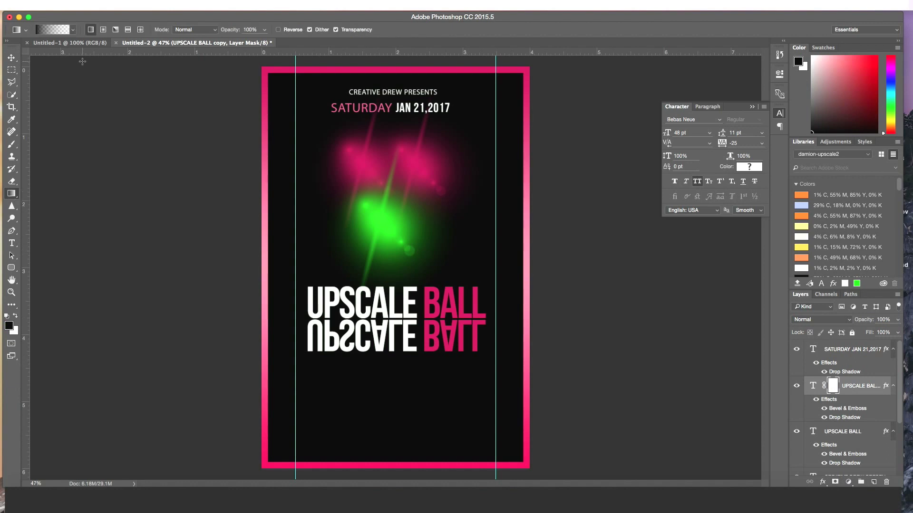
left_click(74, 31)
left_click(142, 225)
left_click_drag(399, 353, 400, 269)
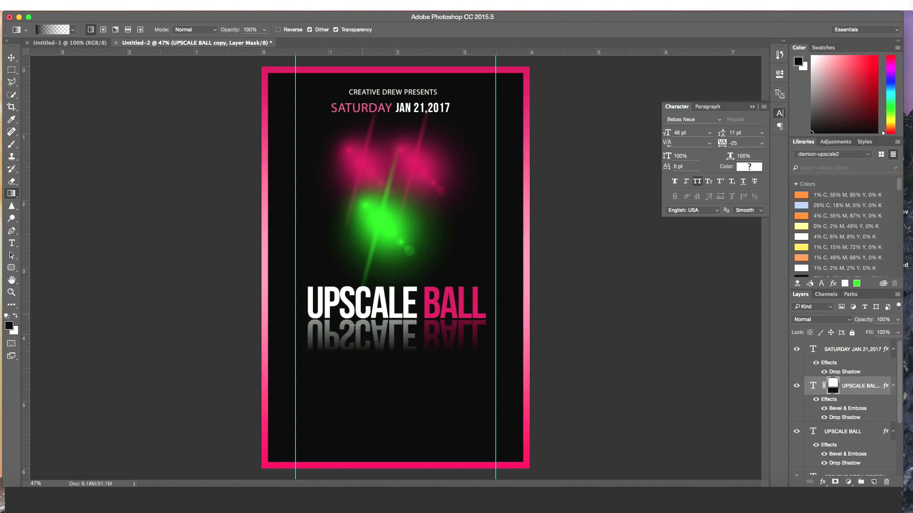
left_click_drag(348, 337, 350, 292)
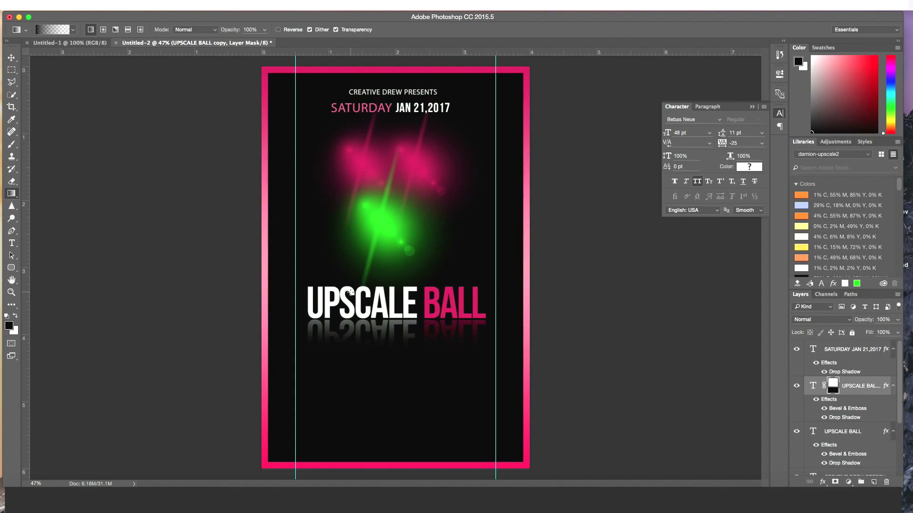
Step: Lower the reflection's opacity slightly and add a new empty layer
left_click(12, 58)
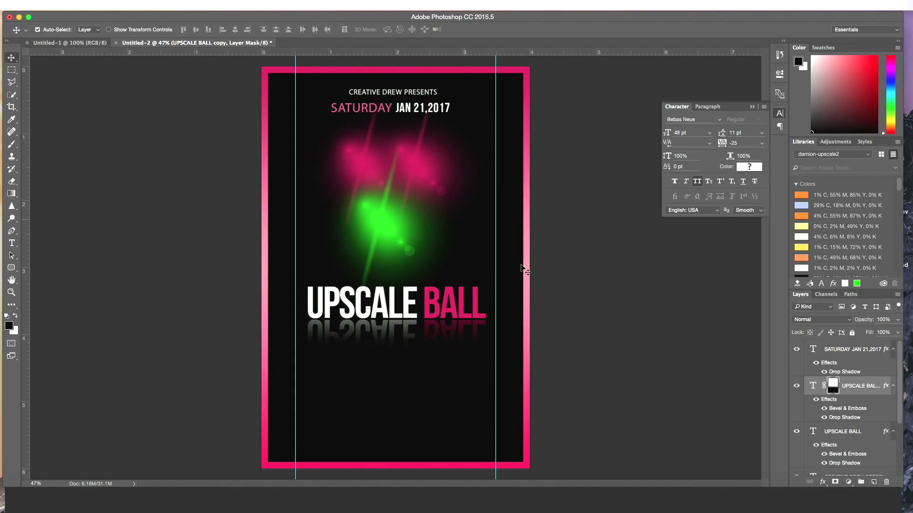
left_click_drag(898, 320, 896, 334)
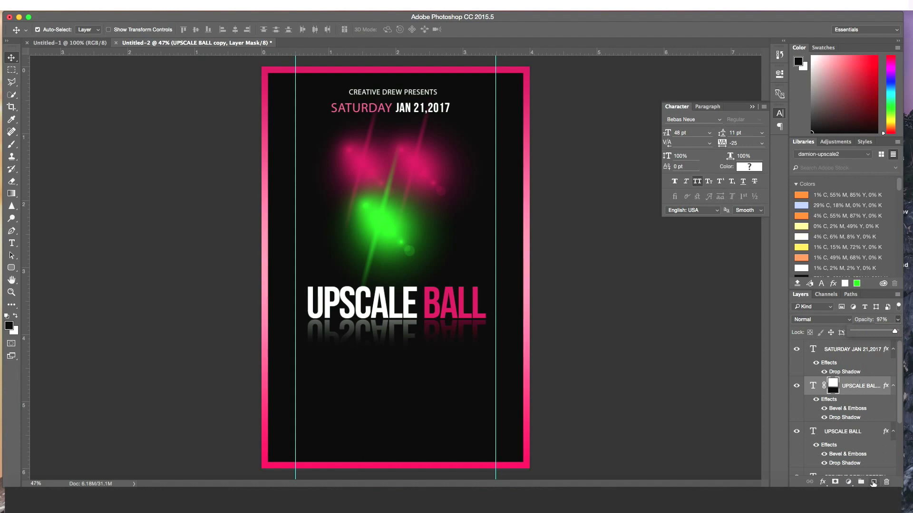
left_click(873, 483)
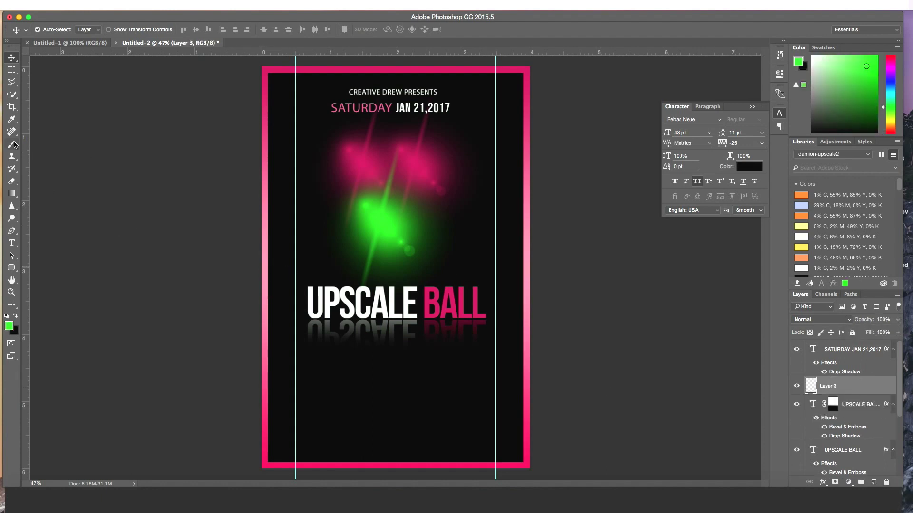
Step: Choose a soft round brush and set the foreground colour to yellow
left_click(13, 144)
left_click(53, 29)
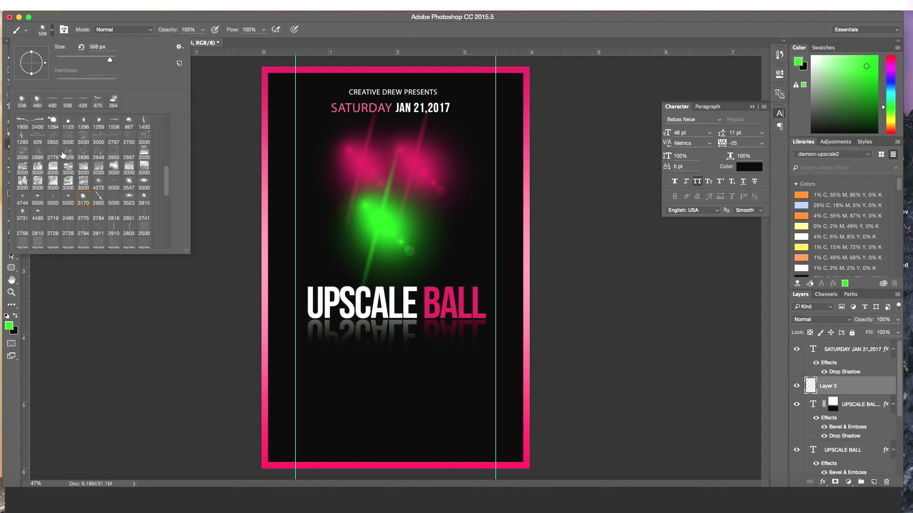
scroll(64, 155, "up", 10)
left_click(22, 121)
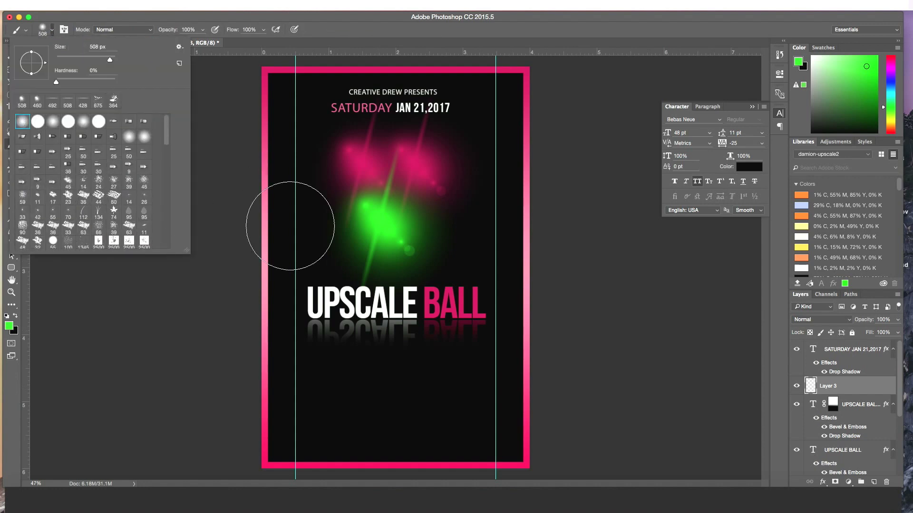
left_click(8, 326)
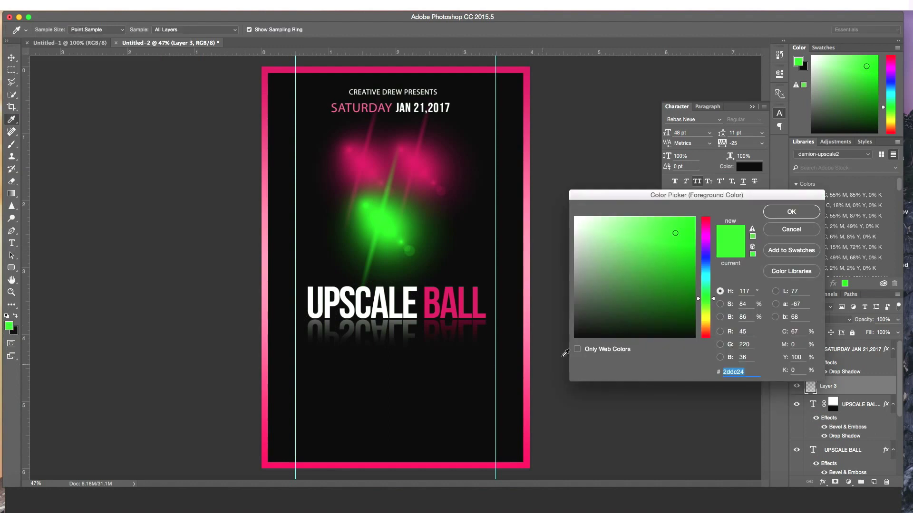
left_click_drag(706, 297, 706, 322)
left_click(791, 211)
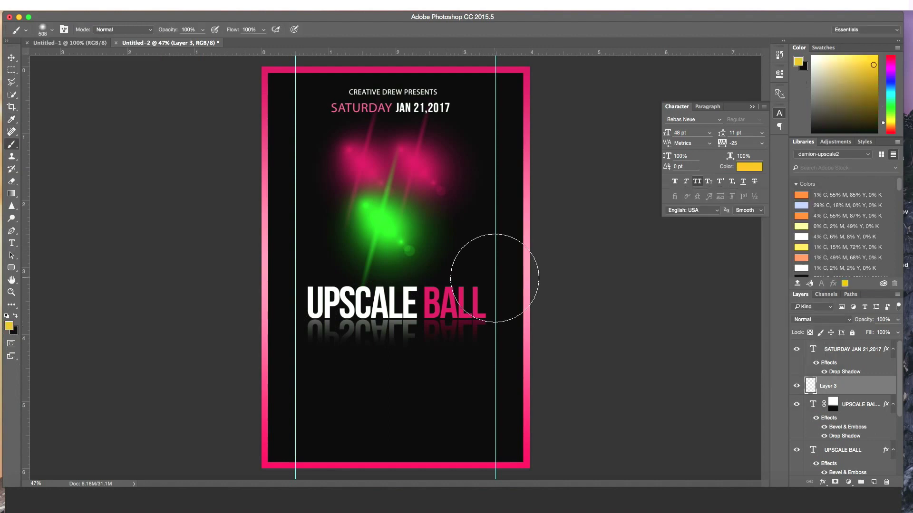
Step: Paint a yellow glow over the title and set its layer to Hard Light
left_click(388, 327)
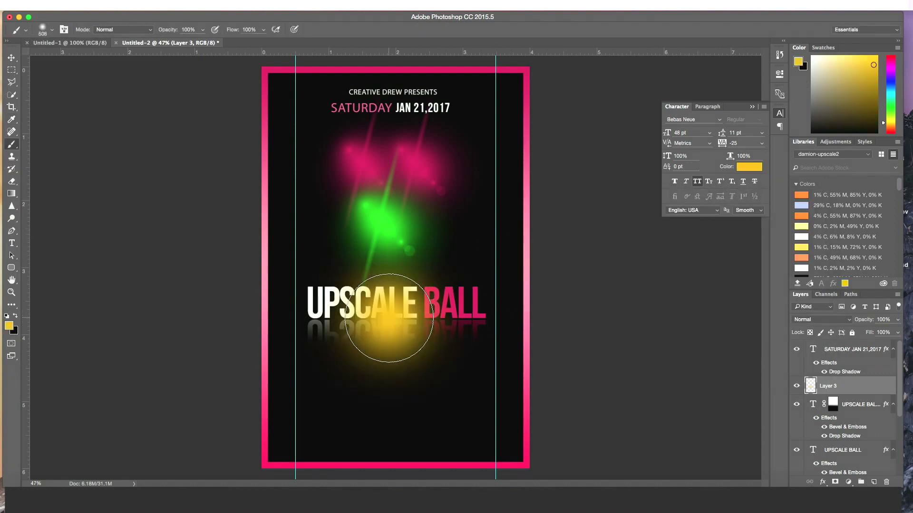
left_click(820, 319)
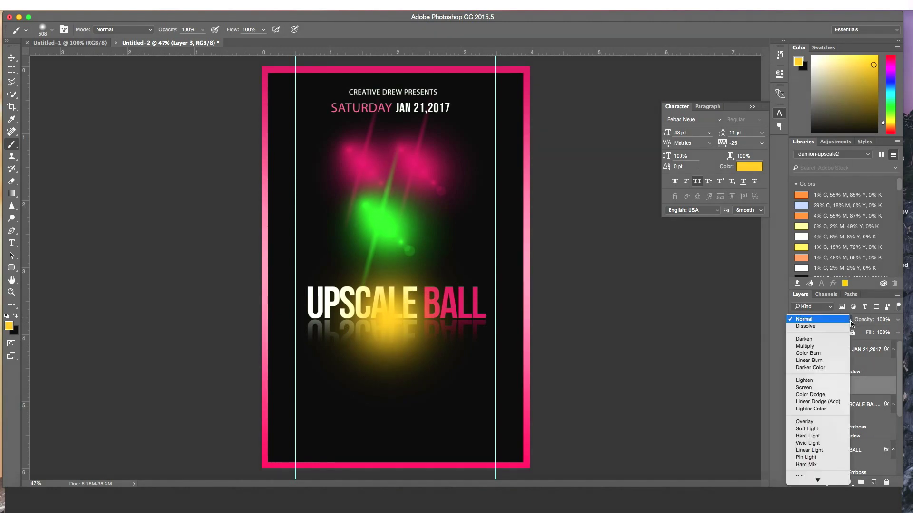
left_click(817, 436)
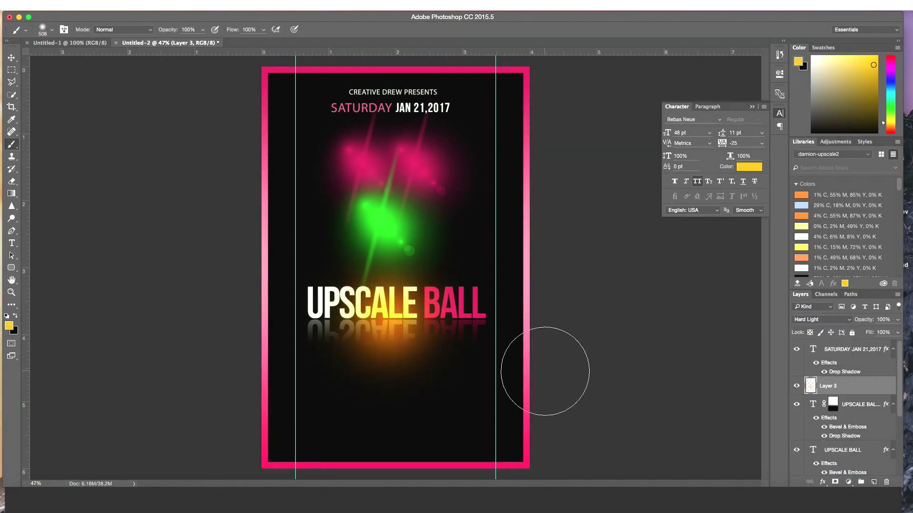
left_click(11, 58)
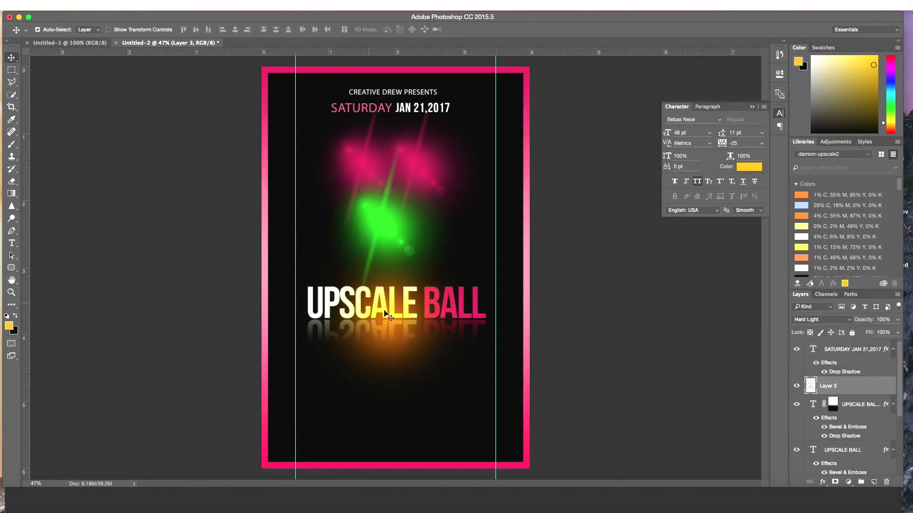
Step: Move the yellow glow up and scale it flatter and wider across the title and reflection
mouse_move(395, 327)
left_mouse_down()
mouse_move(402, 337)
mouse_move(401, 325)
left_mouse_up()
key("ctrl+t")
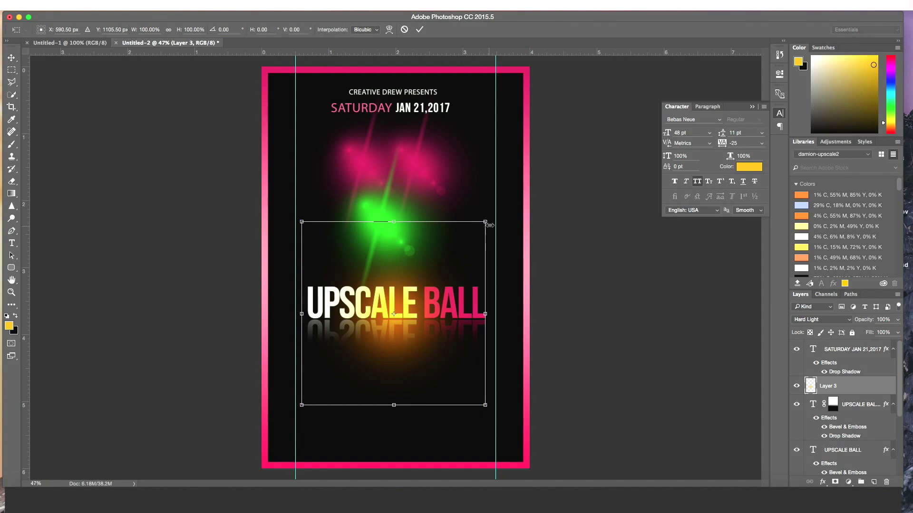
left_click_drag(486, 220, 421, 286)
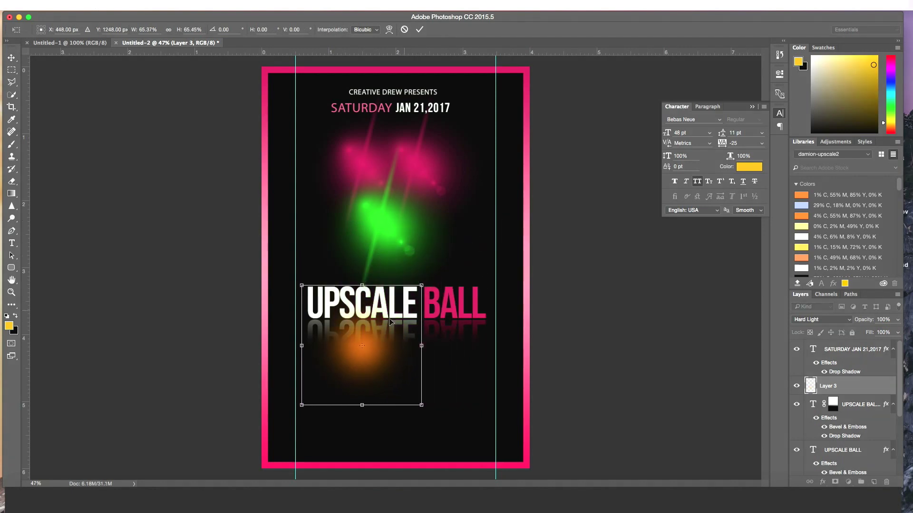
left_click_drag(370, 361, 400, 323)
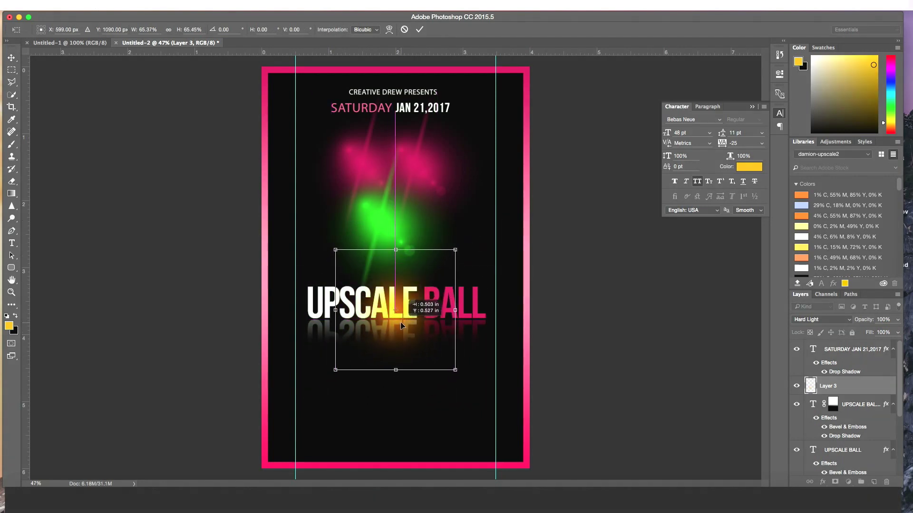
left_click_drag(395, 247, 395, 287)
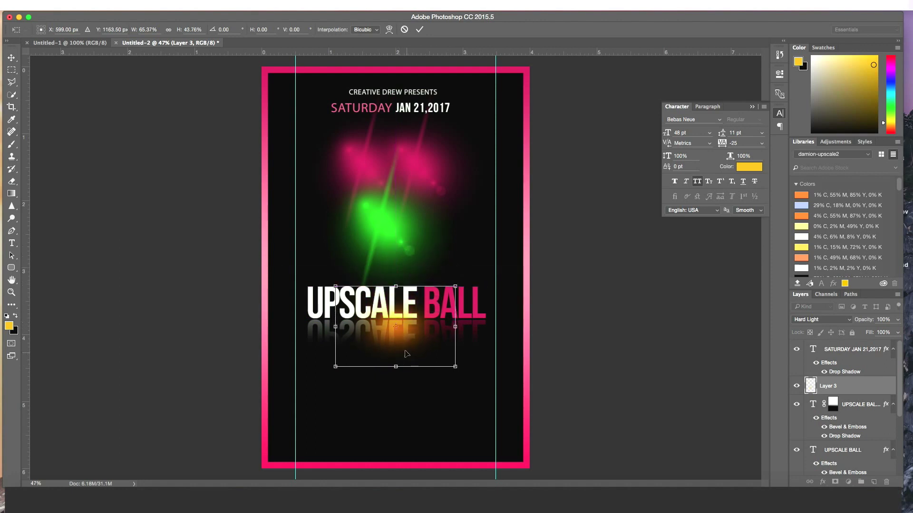
left_click_drag(403, 342, 398, 326)
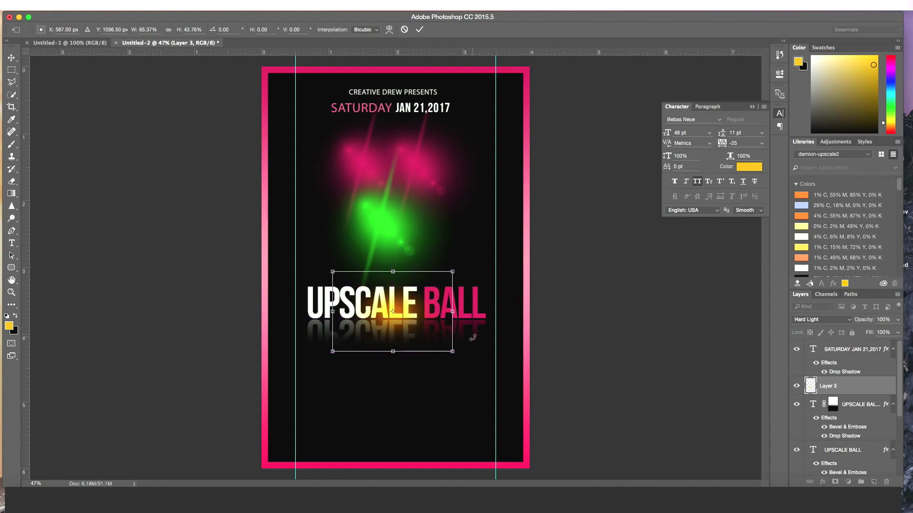
left_click_drag(454, 313, 482, 311)
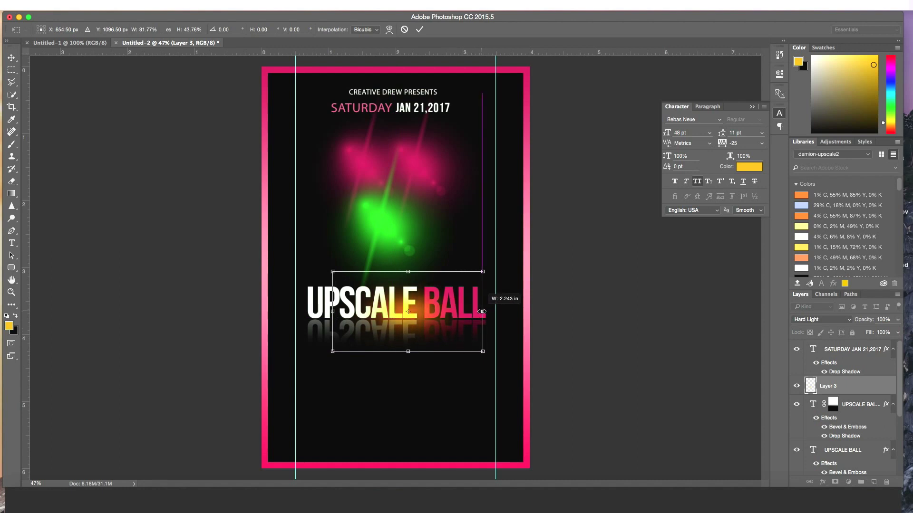
key("Return")
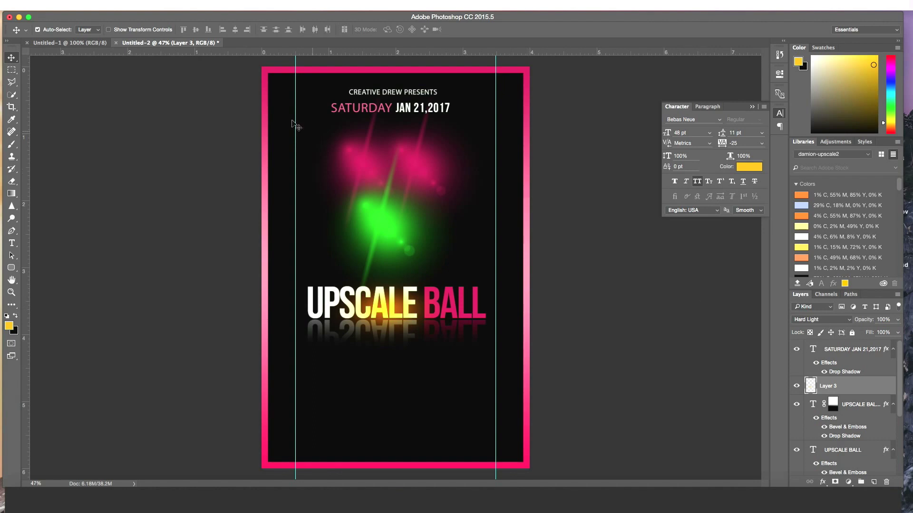
Step: Select Layer 2 and place the woman's photo onto the flyer
left_click(379, 259)
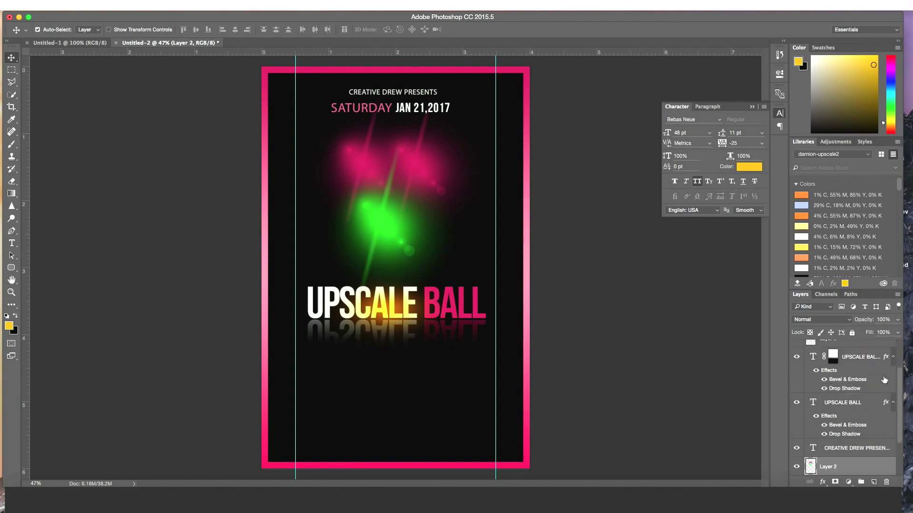
scroll(862, 377, "down", 2)
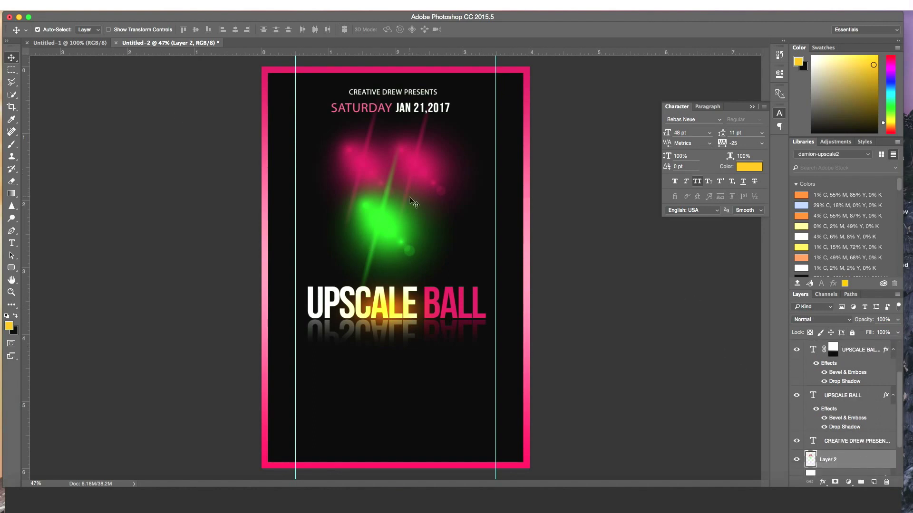
left_click(87, 5)
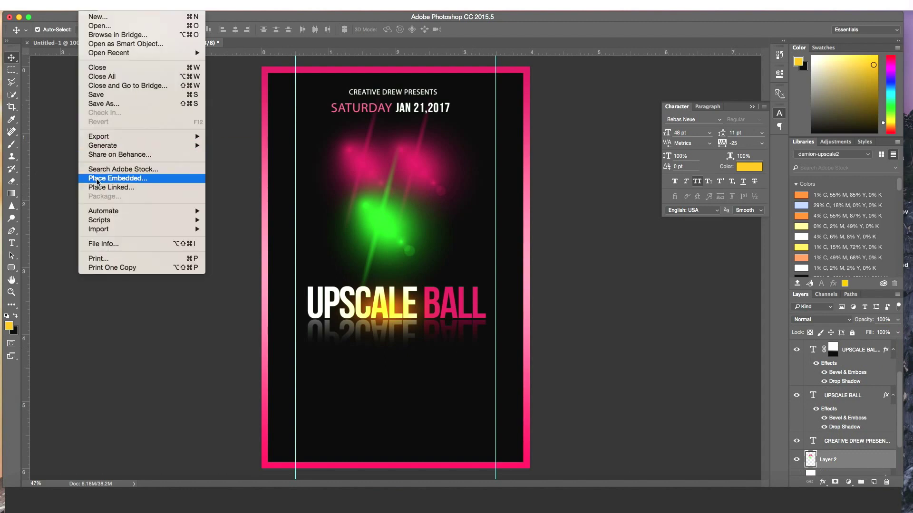
left_click(98, 179)
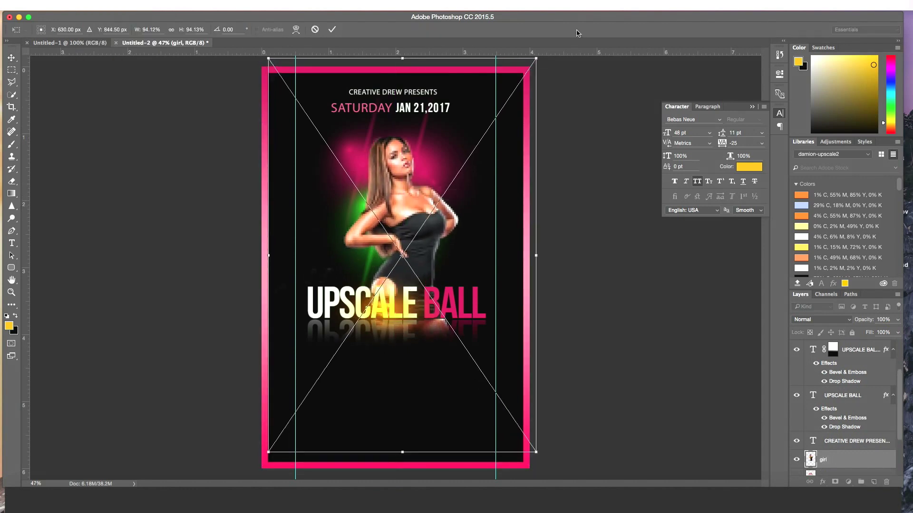
left_click_drag(536, 58, 459, 172)
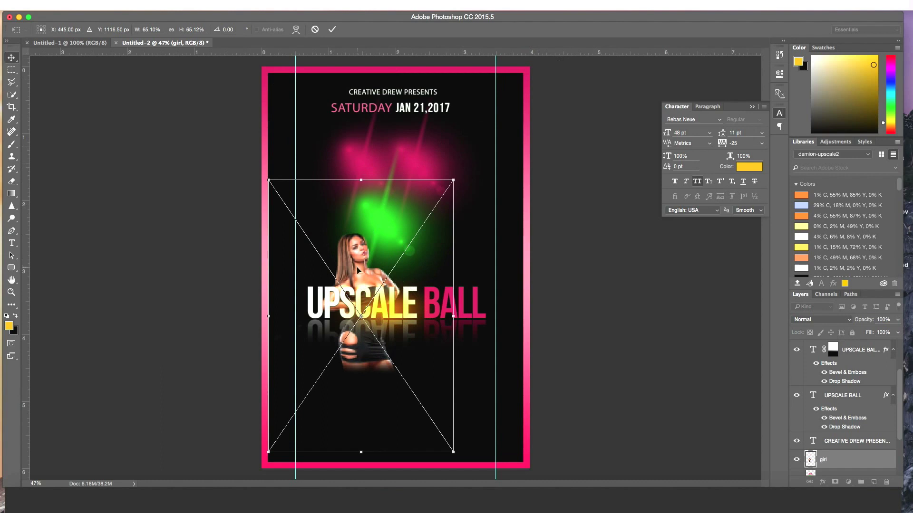
key("Return")
Step: Move the woman's photo up, enlarge it above the title, and nudge it slightly right
left_click_drag(360, 275, 389, 193)
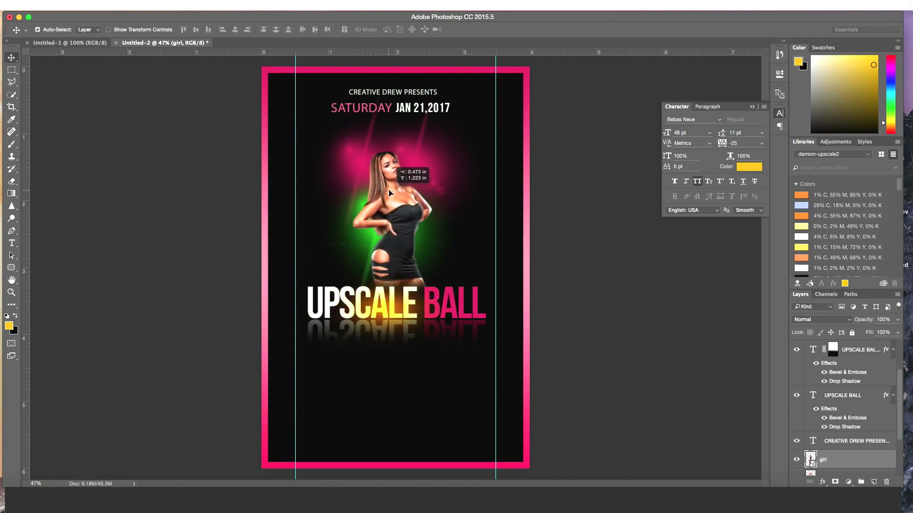
key("ctrl+t")
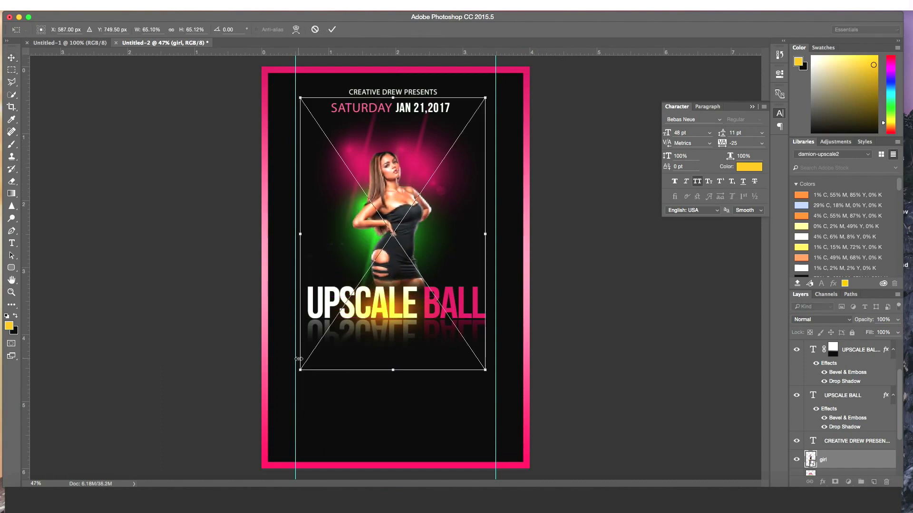
left_click_drag(300, 370, 264, 413)
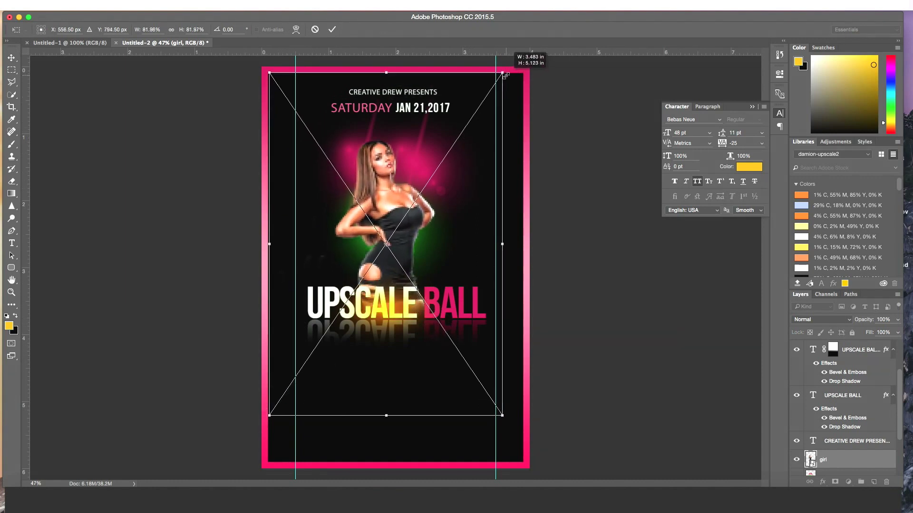
left_click_drag(485, 96, 506, 67)
key("Return")
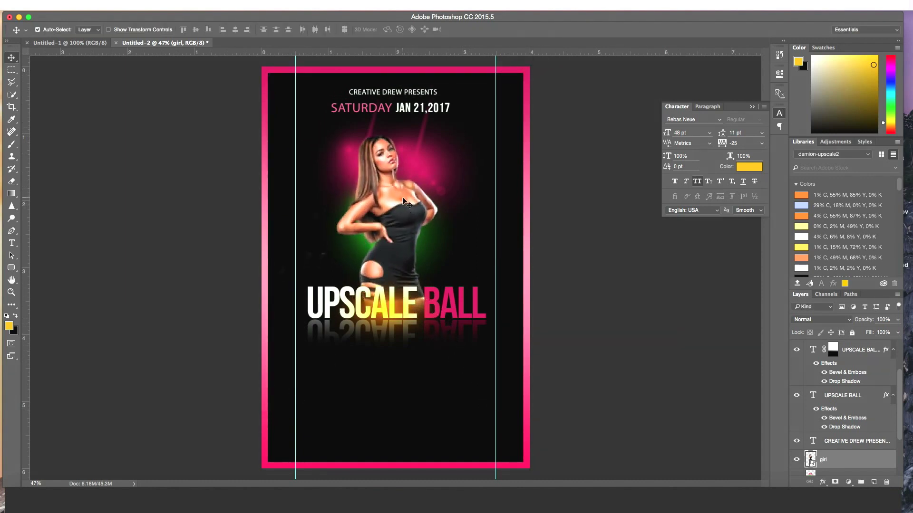
left_click_drag(403, 200, 412, 196)
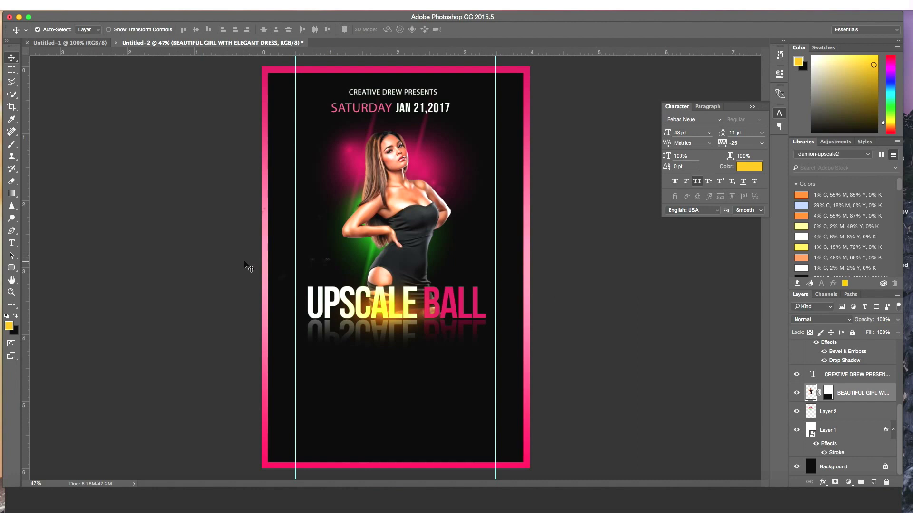
left_click(91, 8)
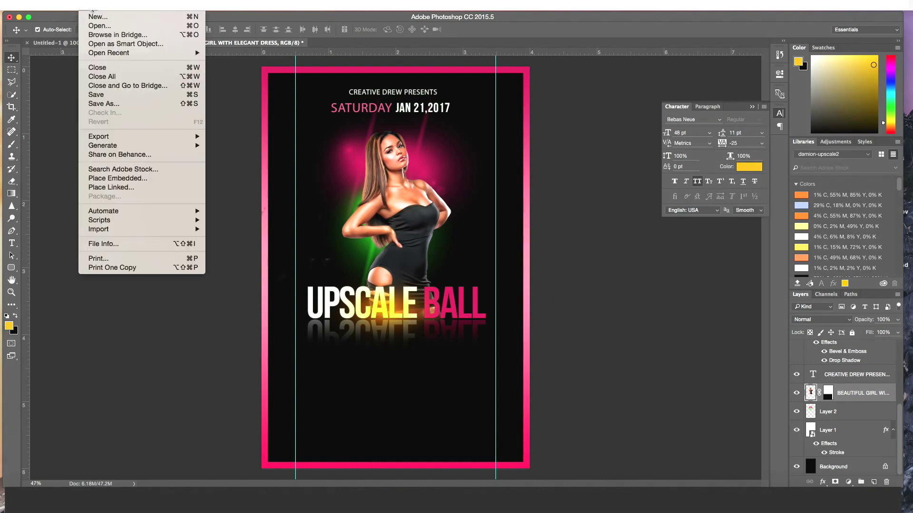
Step: Place the disco ball, scale it beside the woman, and move its layer behind her
left_click(105, 188)
left_click_drag(528, 133, 375, 289)
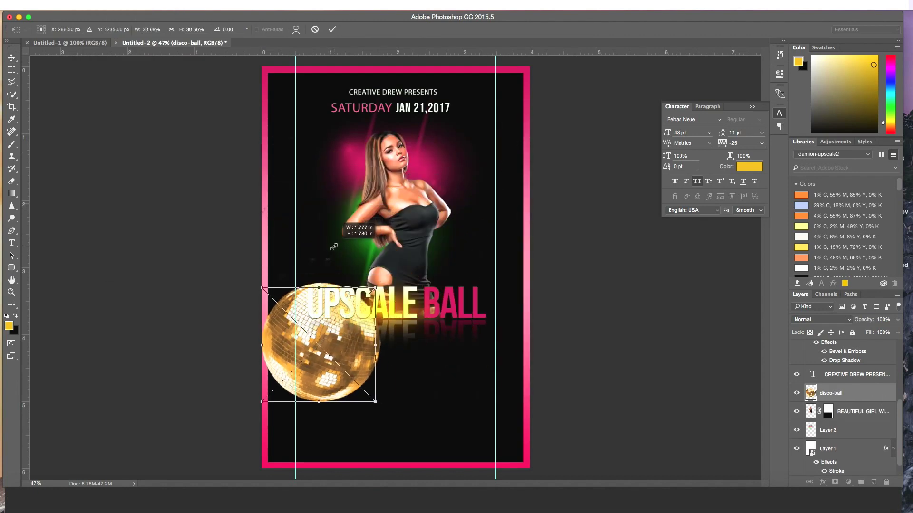
left_click_drag(334, 356, 363, 238)
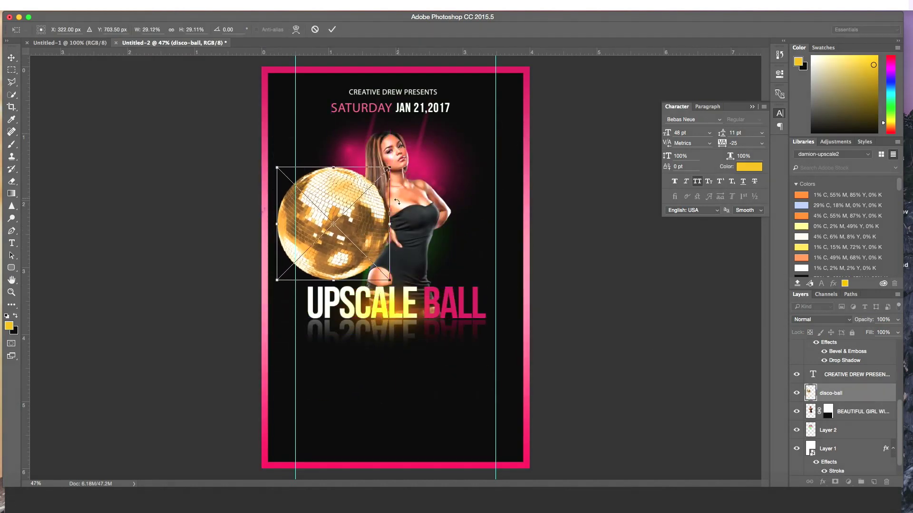
key("Return")
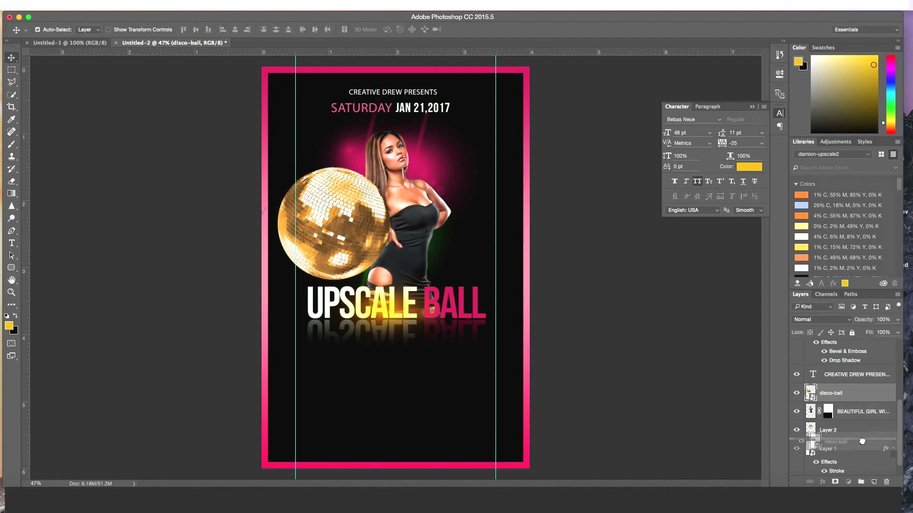
mouse_move(859, 395)
left_mouse_down()
mouse_move(863, 442)
mouse_move(844, 407)
left_mouse_up()
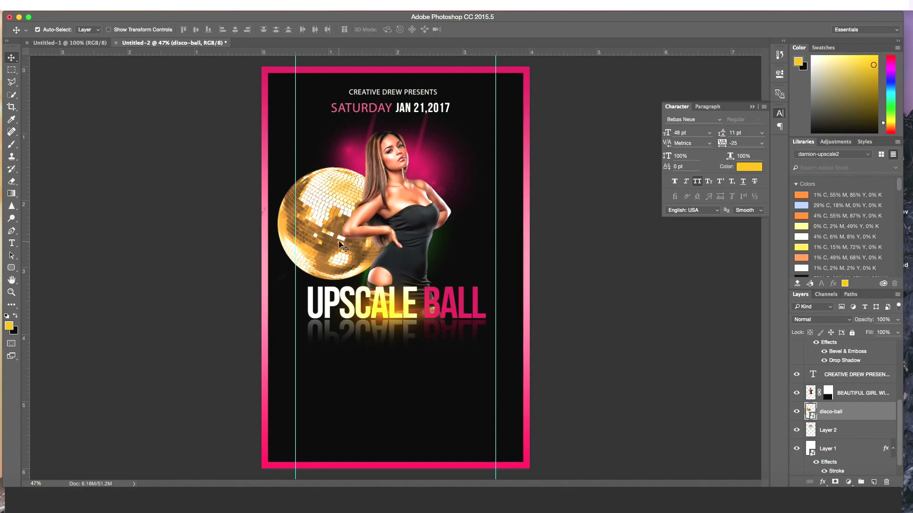
left_click_drag(339, 245, 340, 266)
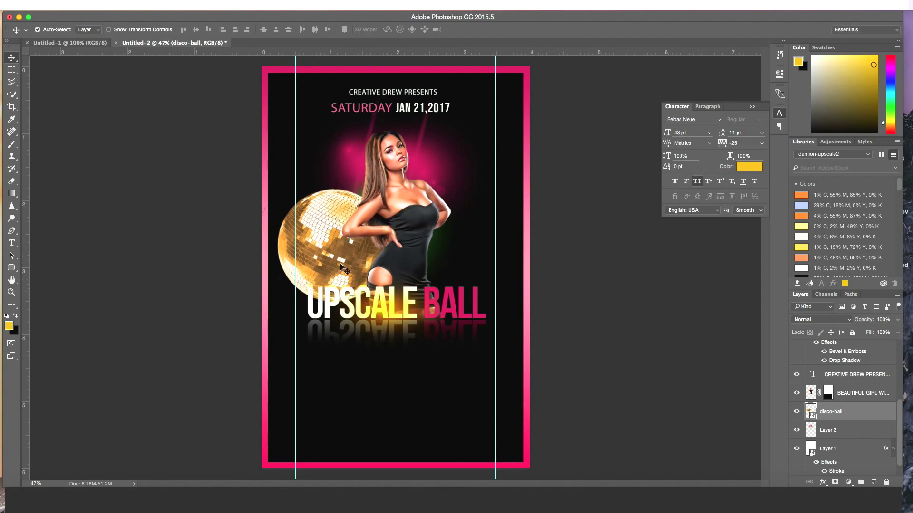
Step: Shift the pink glow right, then nudge the disco ball right and down
left_click(842, 431)
key("shift+Right")
key("shift+Right")
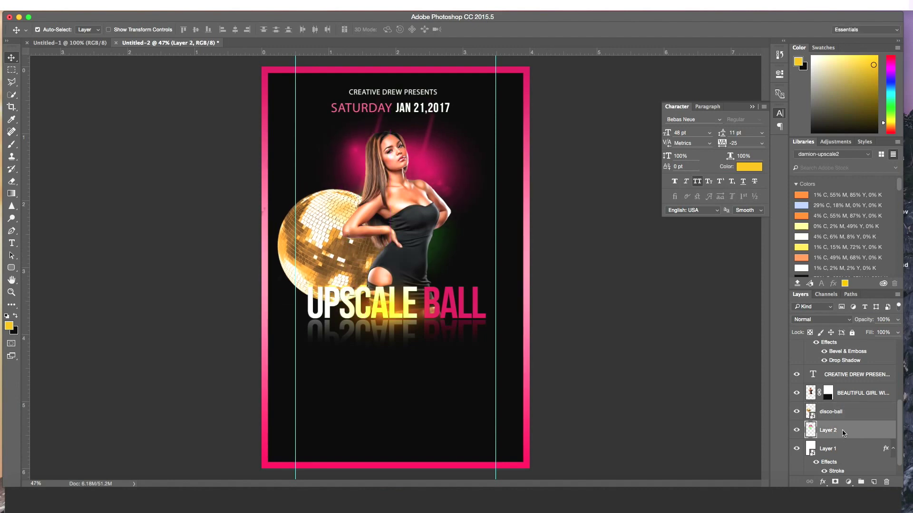
key("shift+Right")
key("shift+Right")
key("shift+Right")
key("shift+Right")
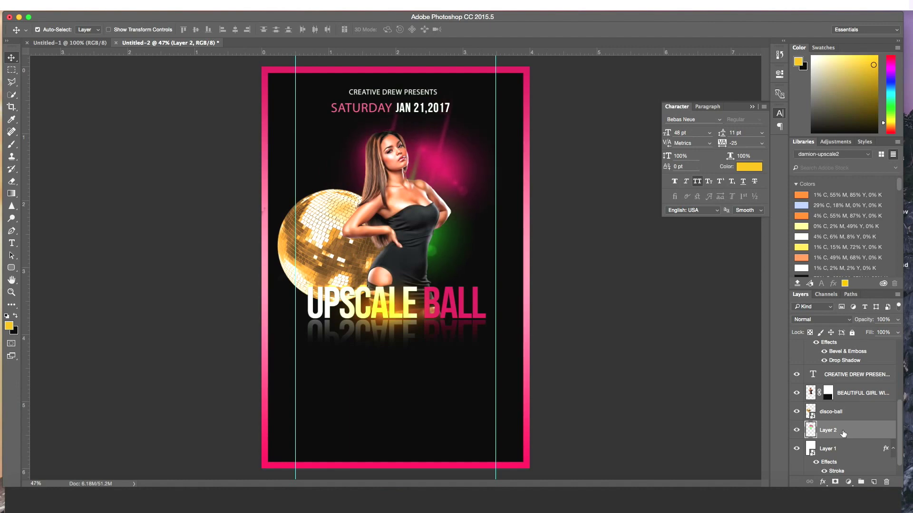
left_click_drag(325, 250, 328, 251)
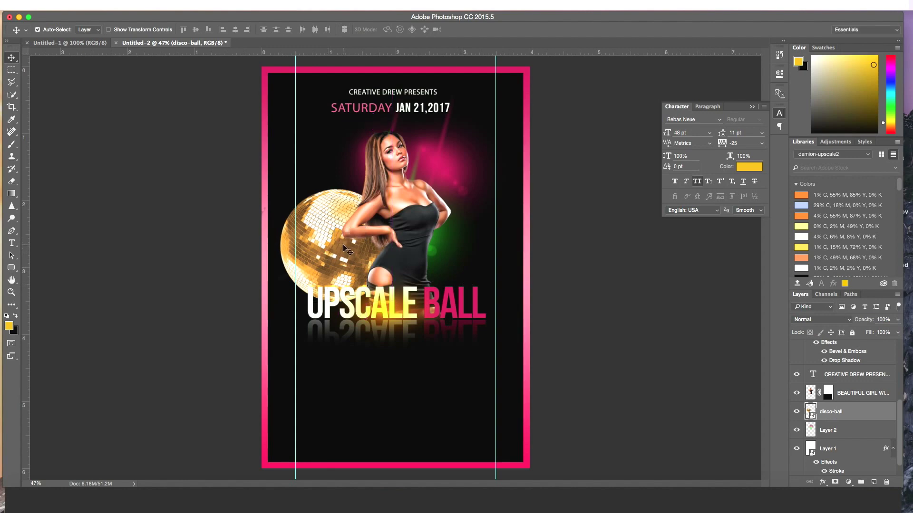
key("shift+Right")
key("shift+Right")
key("shift+Right")
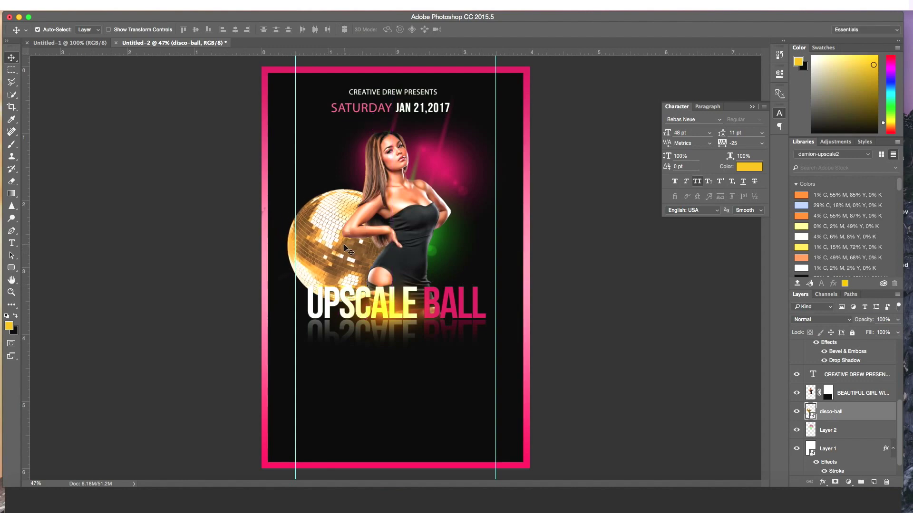
key("shift+Down")
key("shift+Down")
key("shift+Down")
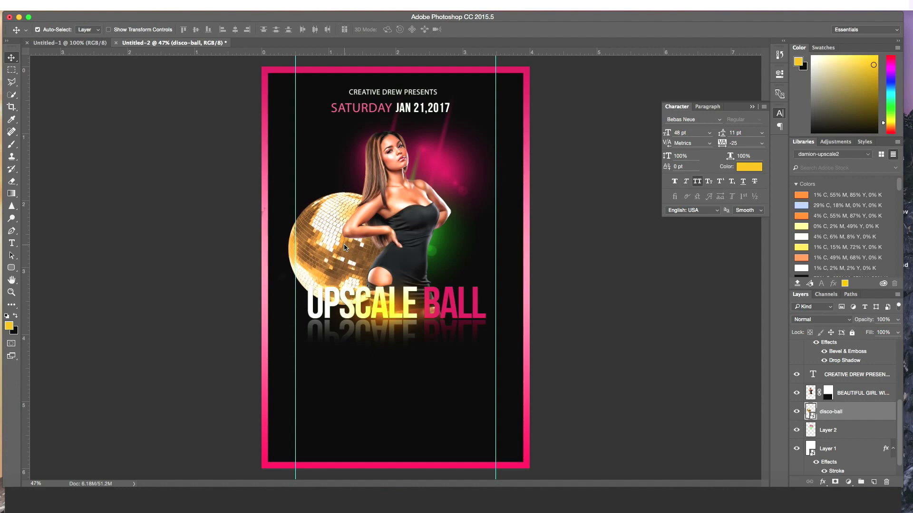
key("shift+Down")
key("shift+Down")
key("shift+Down")
key("shift+Down")
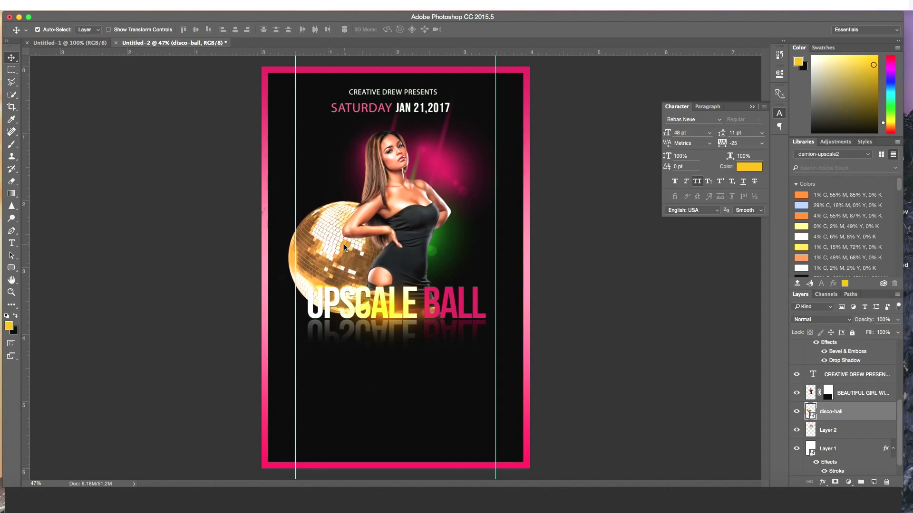
key("shift+Down")
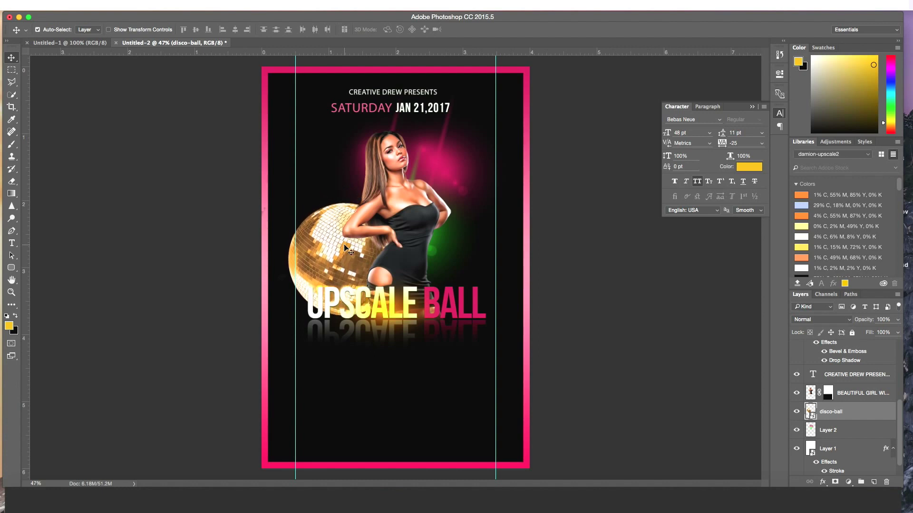
Step: Place the diamond image and shrink it toward the lower left
left_click(88, 5)
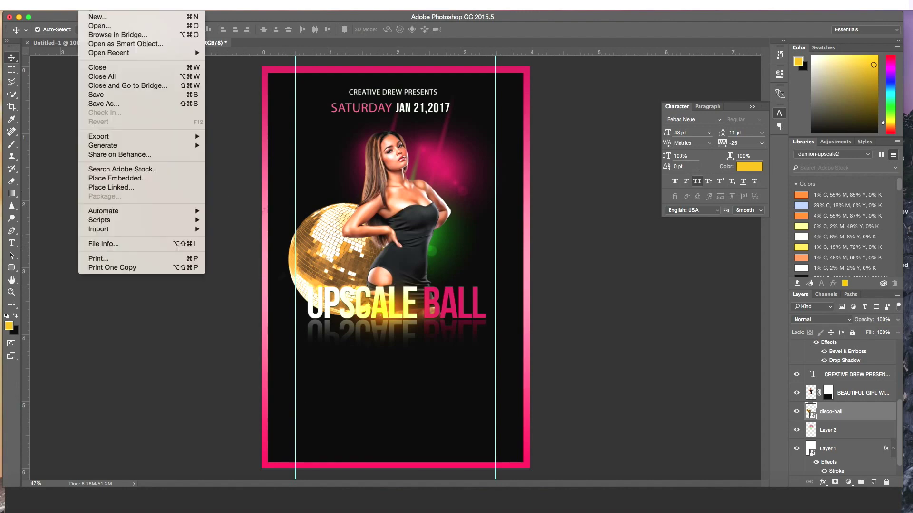
left_click(122, 179)
left_click_drag(473, 189, 350, 319)
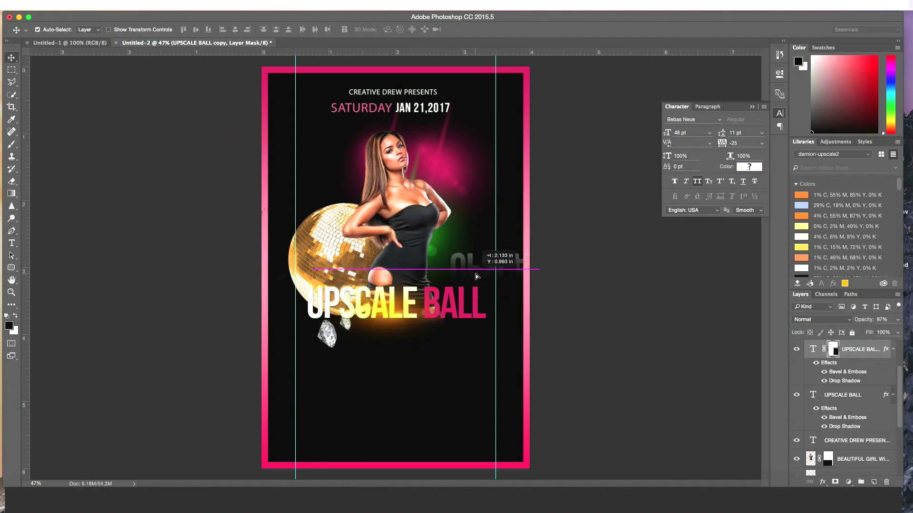
left_click_drag(476, 276, 335, 243)
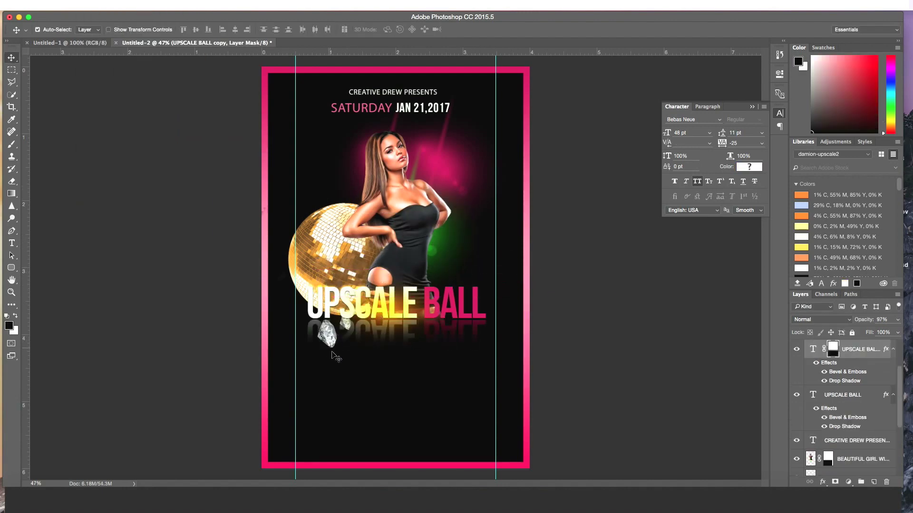
scroll(837, 380, "down", 1)
scroll(848, 421, "down", 1)
Step: Nudge the diamond up and right so it sits beside the woman's dress
left_click(842, 435)
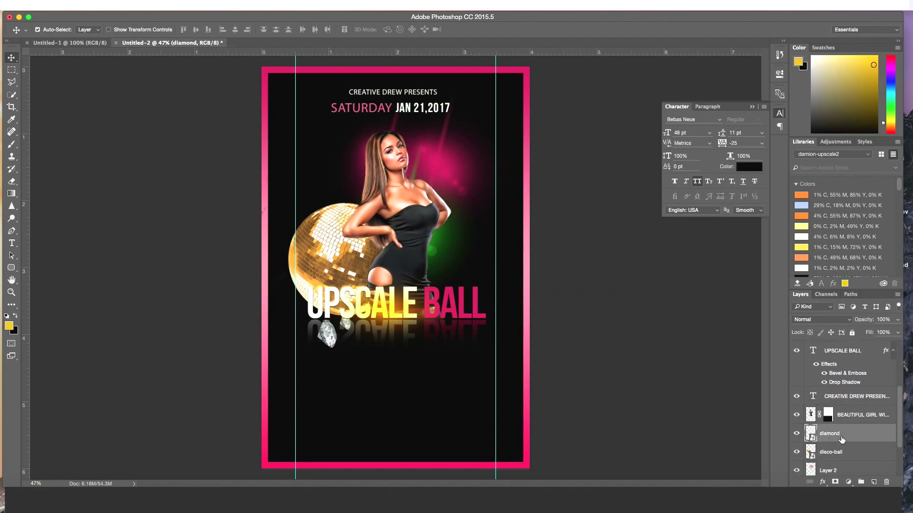
key("shift+Right")
key("shift+Right")
key("shift+Right")
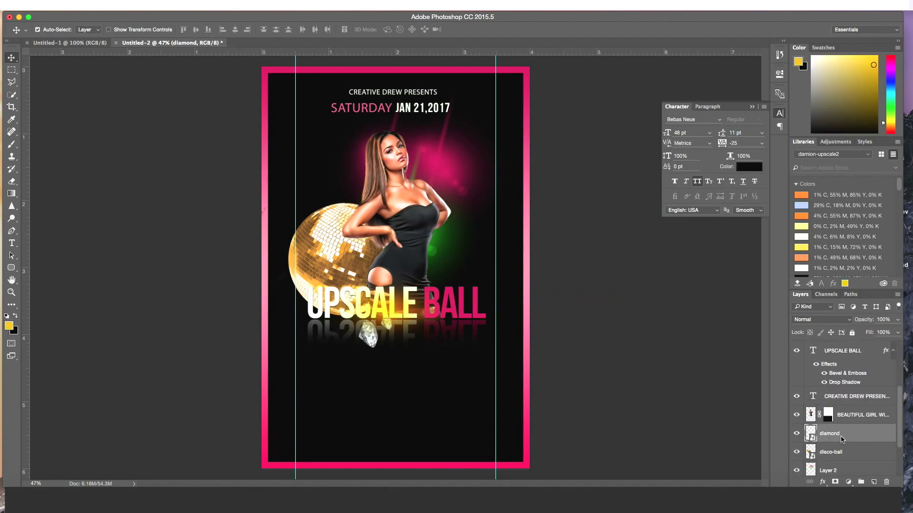
key("shift+Right")
key("shift+Right")
key("shift+Right")
key("shift+Right")
key("shift+Right")
key("shift+Right")
key("shift+Right")
key("shift+Right")
left_click(396, 340)
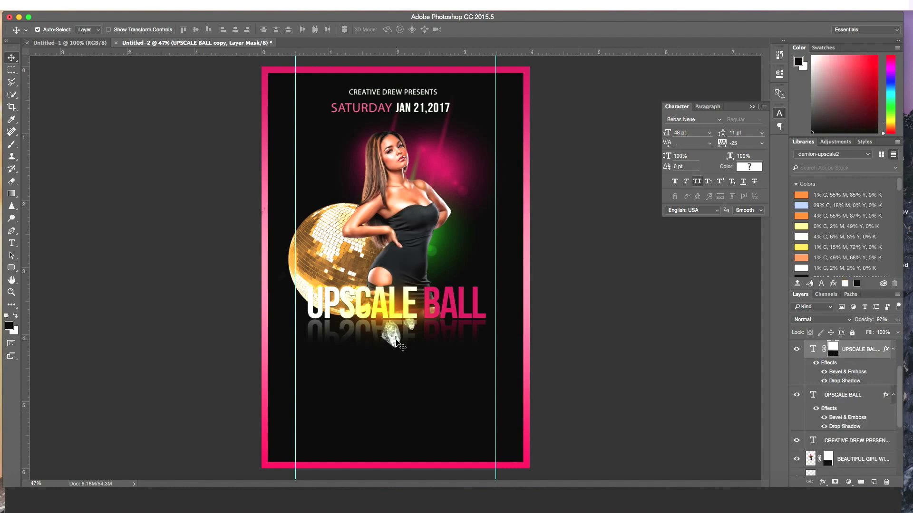
scroll(840, 466, "down", 4)
left_click(846, 375)
key("shift+Up")
key("shift+Up")
key("shift+Up")
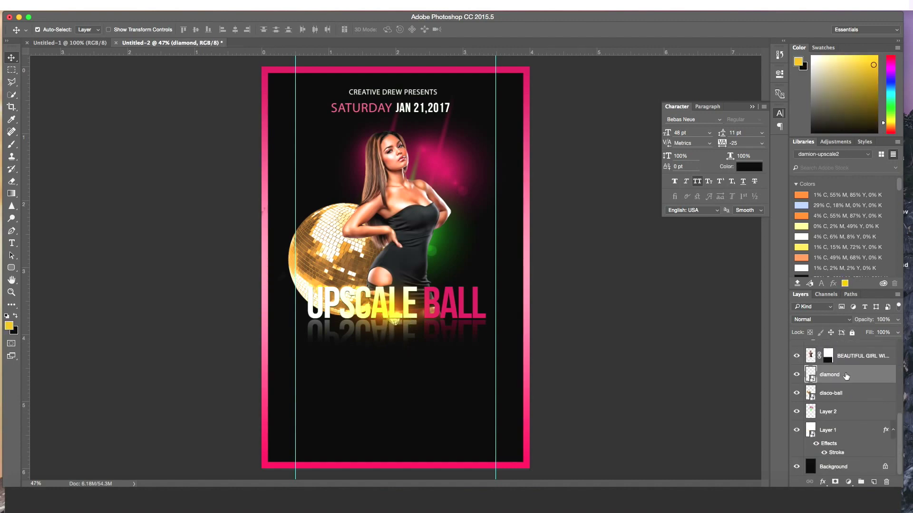
key("shift+Right")
key("shift+Right")
key("shift+Right")
key("shift+Right")
key("shift+Right")
key("shift+Right")
key("shift+Right")
key("shift+Right")
key("shift+Right")
key("shift+Right")
key("shift+Right")
key("shift+Right")
key("shift+Up")
key("shift+Up")
key("shift+Up")
key("shift+Up")
key("shift+Up")
key("shift+Up")
key("shift+Up")
key("shift+Up")
key("shift+Up")
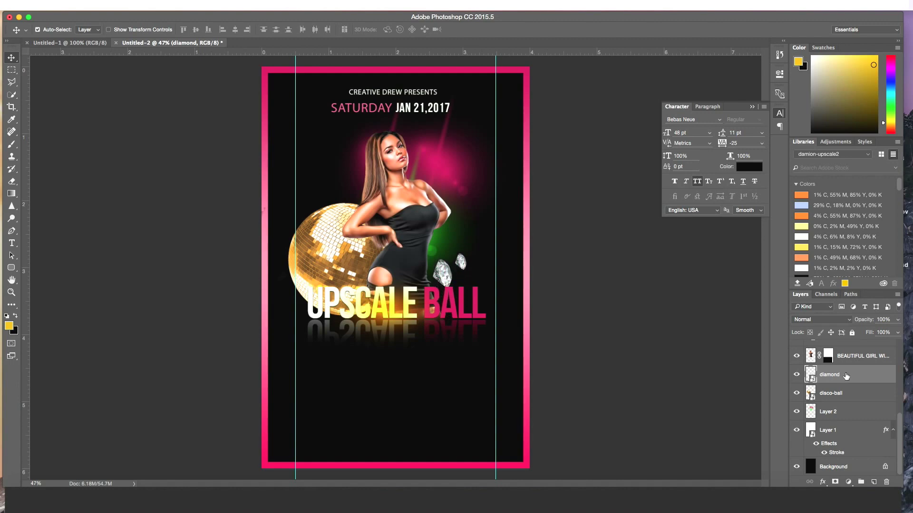
key("shift+Up")
key("shift+Up")
key("shift+Up")
key("shift+Right")
key("shift+Right")
key("shift+Up")
key("shift+Up")
key("shift+Up")
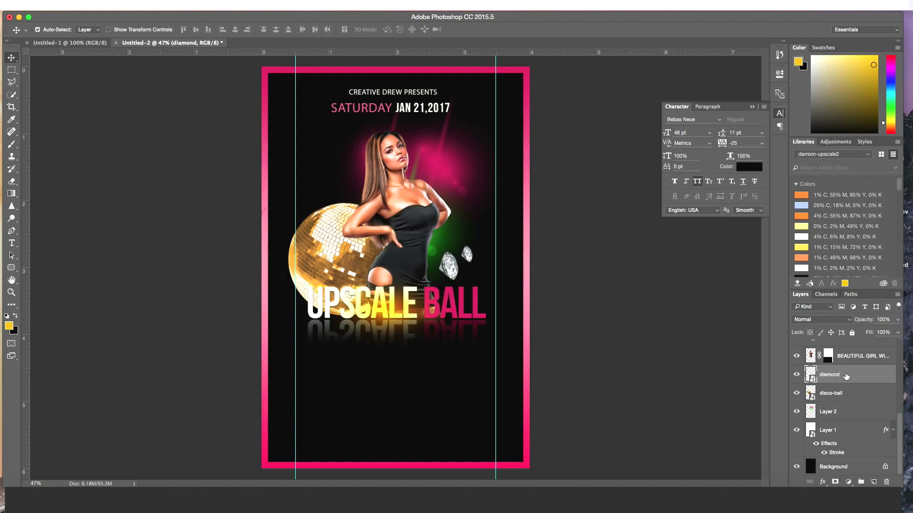
Step: Add a smaller rotated diamond copy by her head and another on her left
key("ctrl+j")
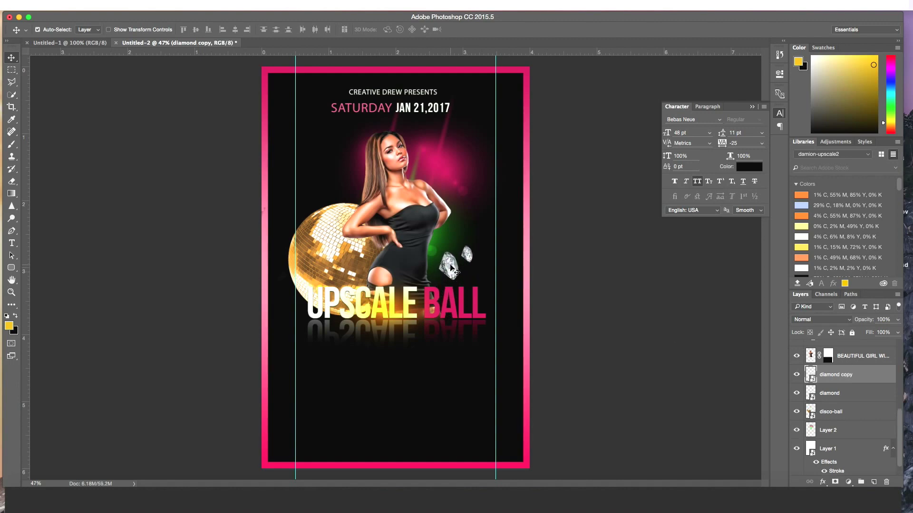
left_click_drag(450, 270, 455, 156)
key("ctrl+t")
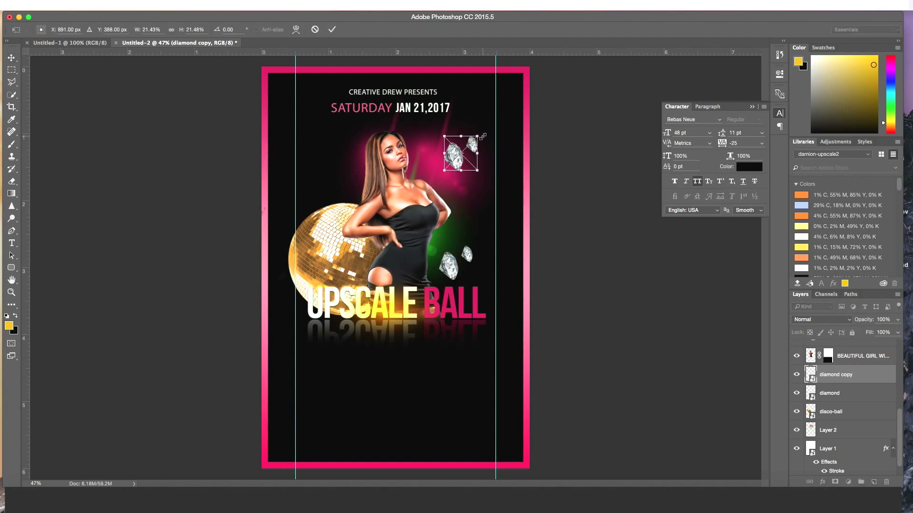
mouse_move(478, 135)
left_mouse_down()
mouse_move(462, 152)
mouse_move(452, 215)
mouse_move(445, 212)
left_mouse_up()
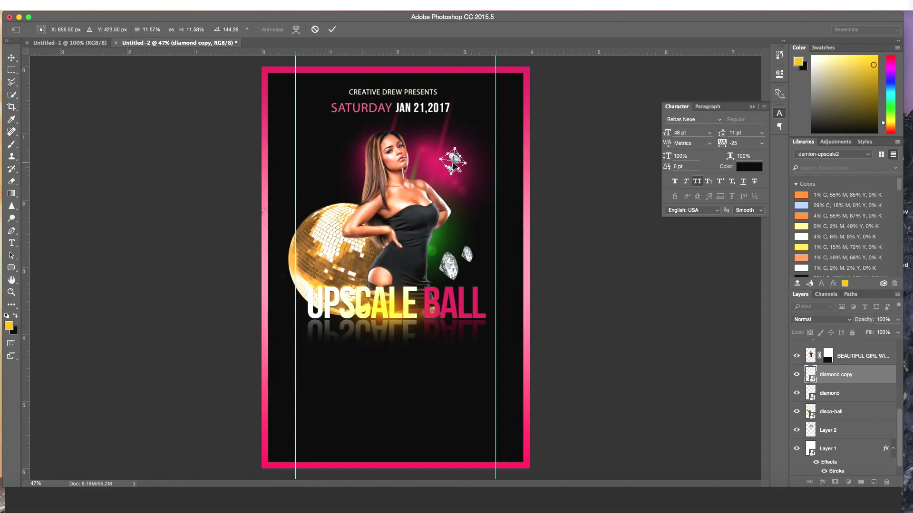
left_click(12, 57)
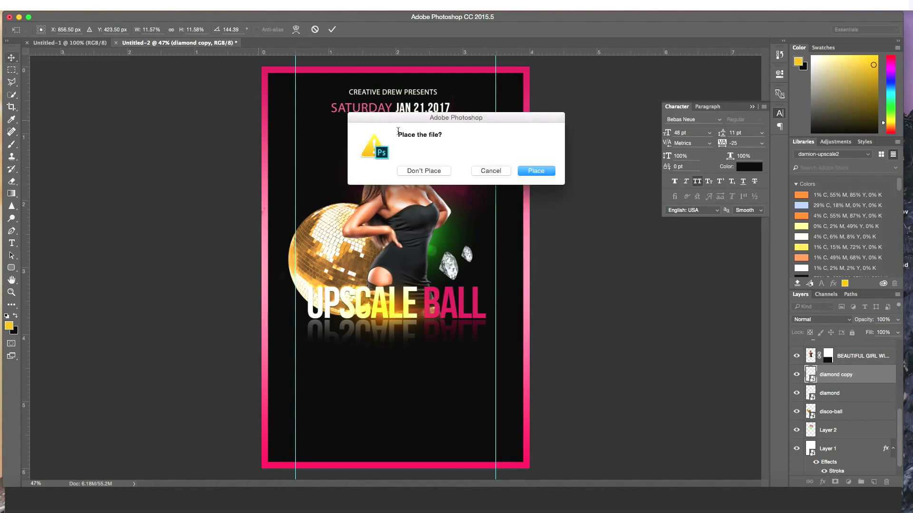
left_click(535, 172)
left_click_drag(458, 160, 310, 199)
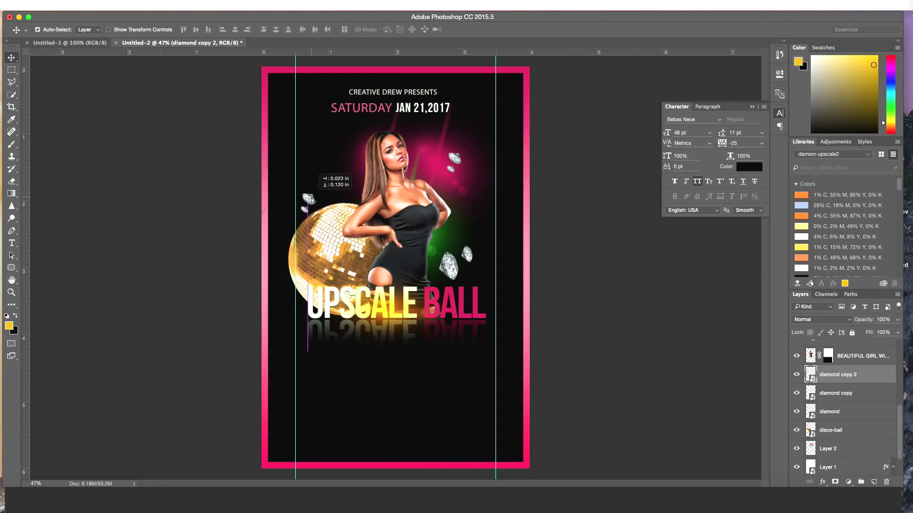
Step: Add Layer 4, choose the 675 splatter brush, and sample the border pink as foreground
left_click(873, 482)
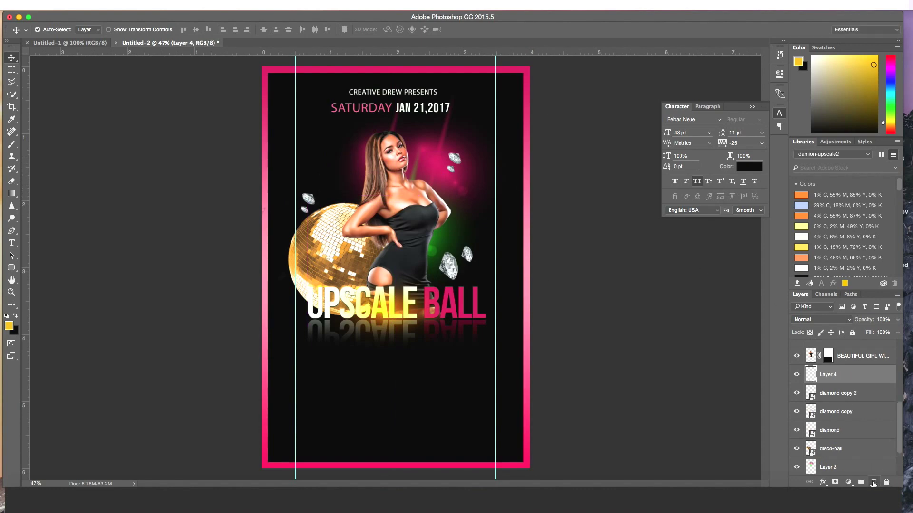
left_click(11, 145)
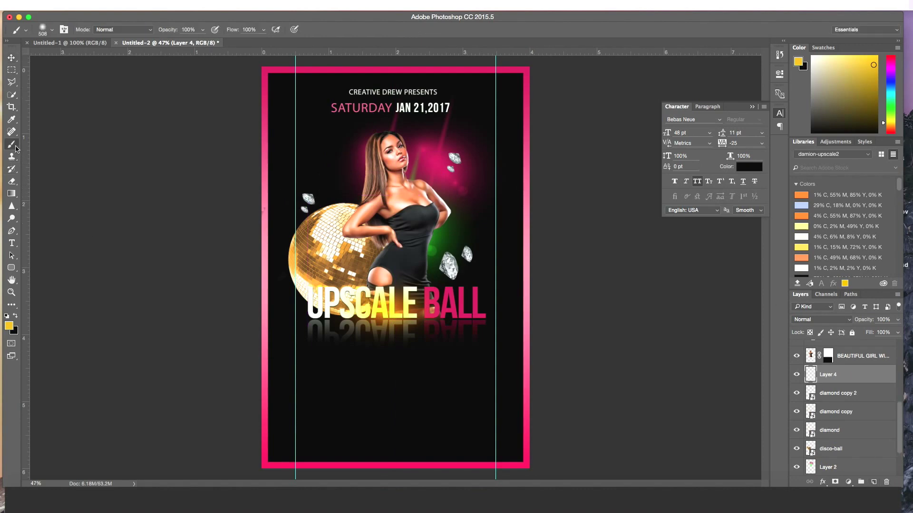
left_click(52, 30)
scroll(88, 204, "down", 3)
scroll(89, 205, "down", 3)
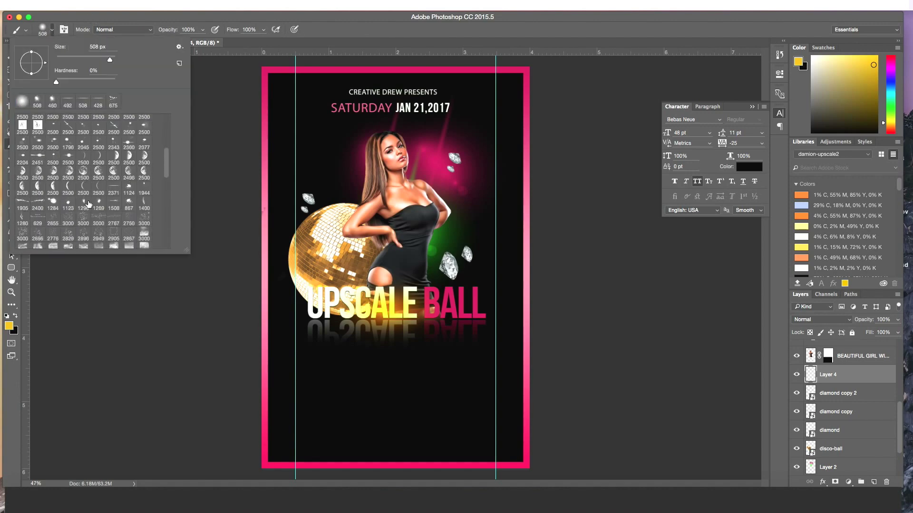
scroll(88, 204, "down", 3)
scroll(88, 205, "down", 3)
scroll(88, 205, "down", 1)
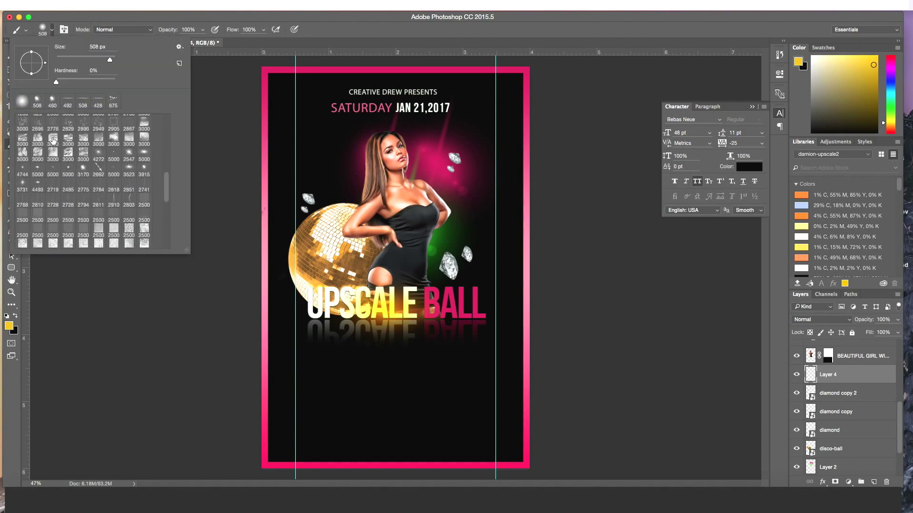
scroll(53, 141, "down", 3)
scroll(53, 141, "down", 3)
scroll(53, 140, "down", 3)
scroll(53, 140, "down", 3)
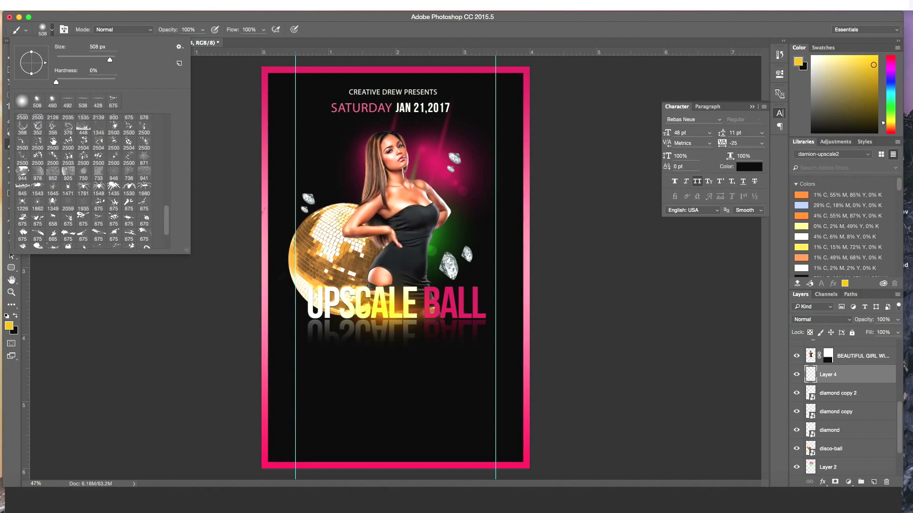
scroll(27, 178, "down", 3)
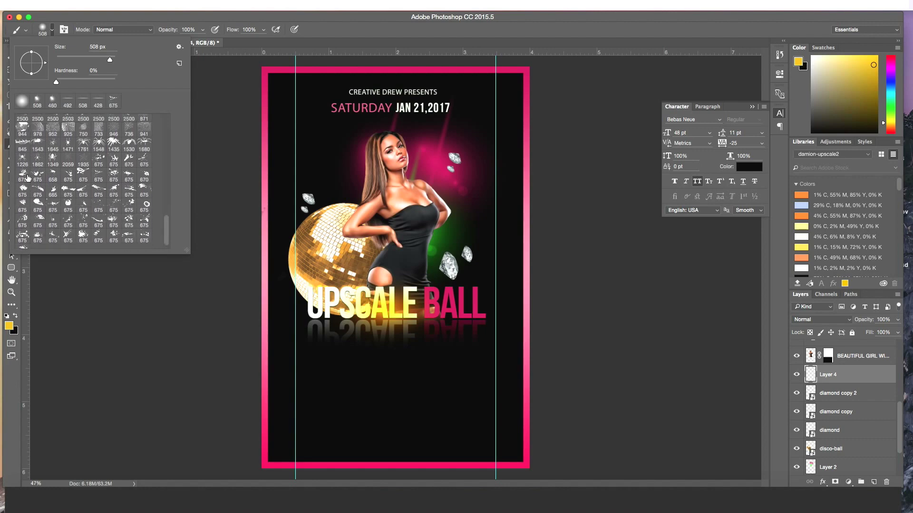
scroll(28, 177, "up", 3)
scroll(27, 178, "up", 4)
scroll(27, 177, "up", 4)
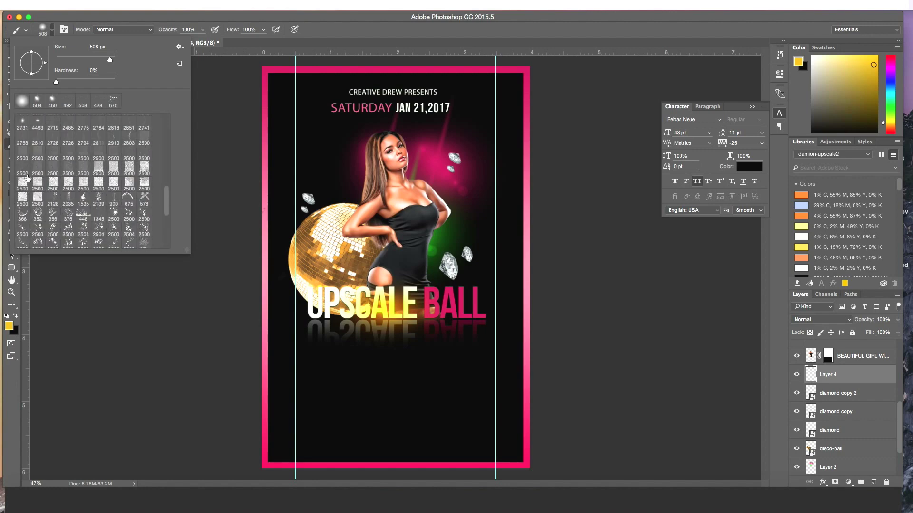
scroll(28, 178, "up", 4)
scroll(28, 178, "up", 1)
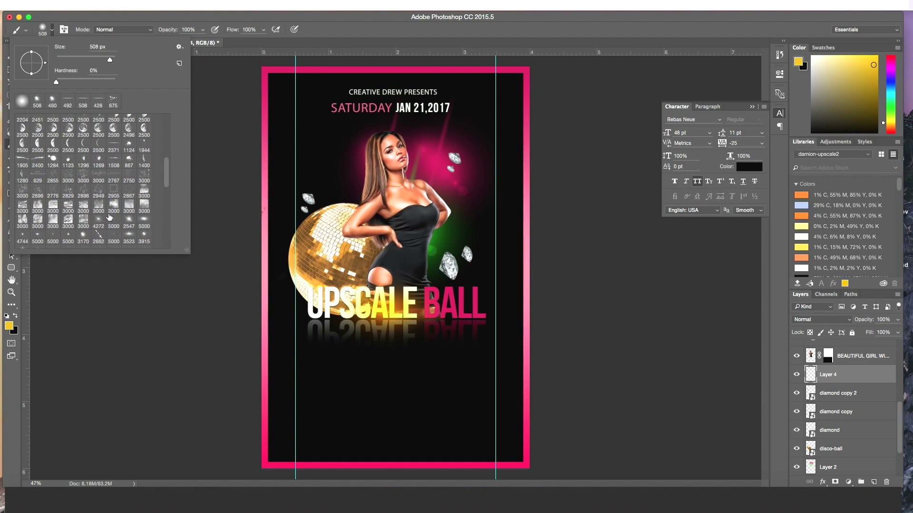
scroll(103, 210, "down", 2)
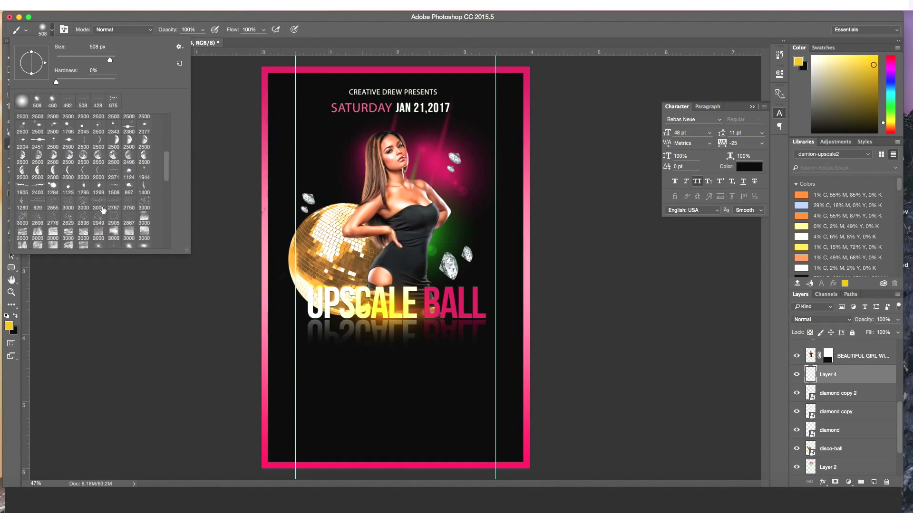
scroll(103, 209, "down", 2)
scroll(103, 210, "down", 5)
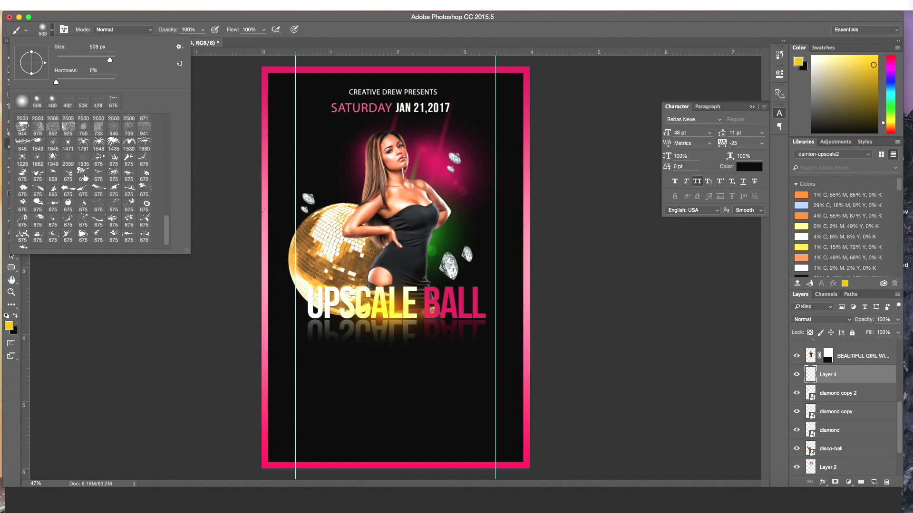
left_click(98, 174)
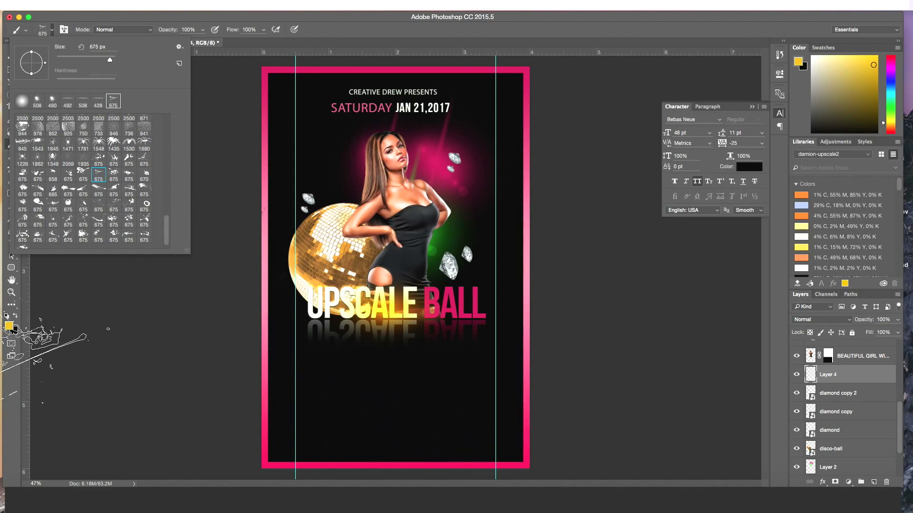
left_click(9, 326)
left_click(265, 265)
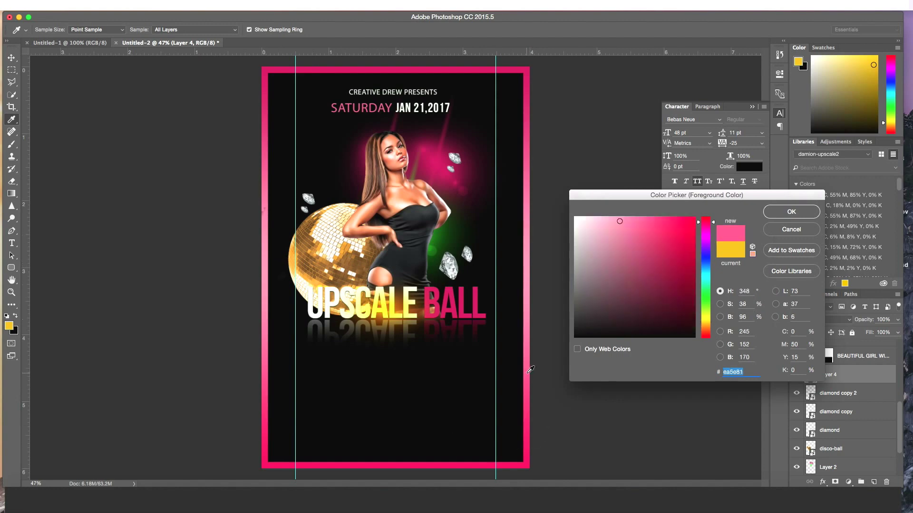
Step: Stamp pink splatters at both bottom corners and move Layer 4 beneath Layer 1
left_click(791, 211)
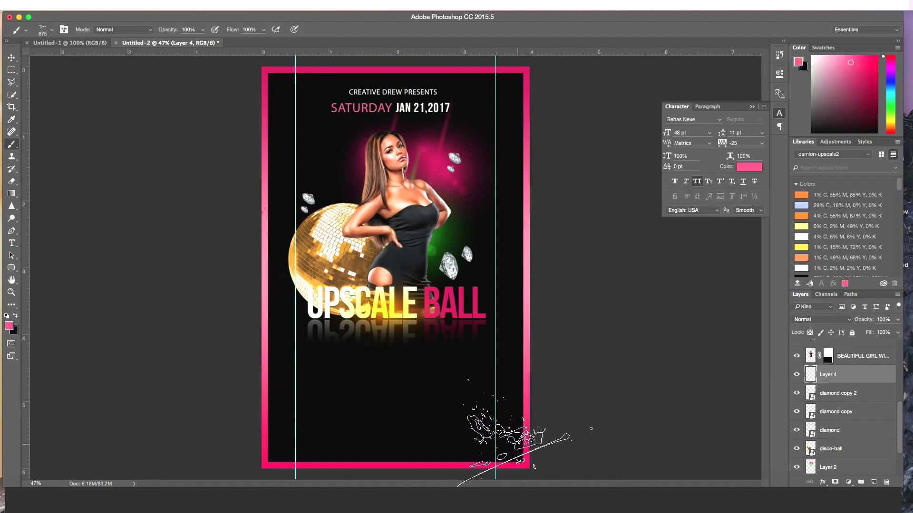
left_click(516, 438)
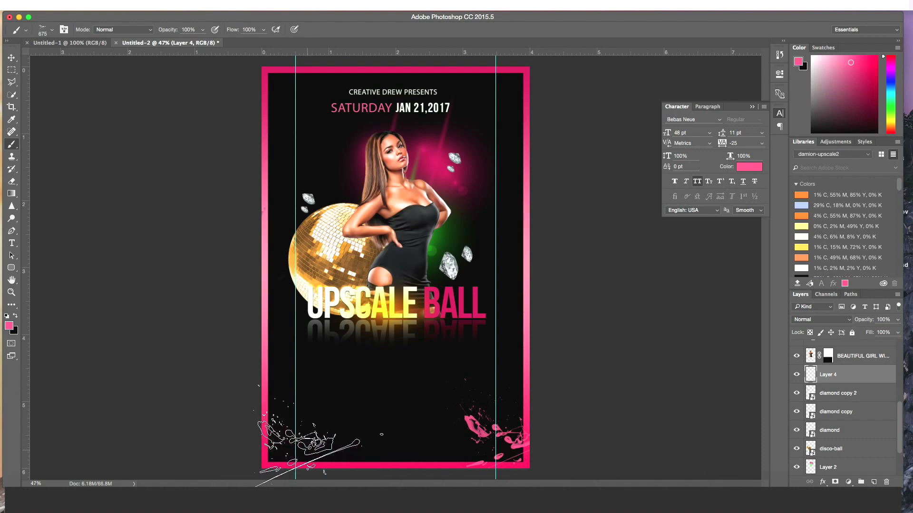
left_click(316, 440)
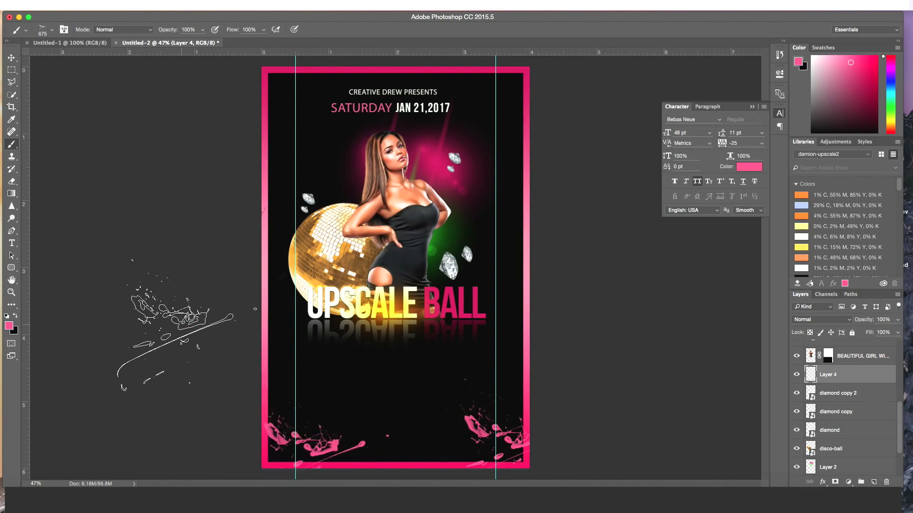
left_click(11, 58)
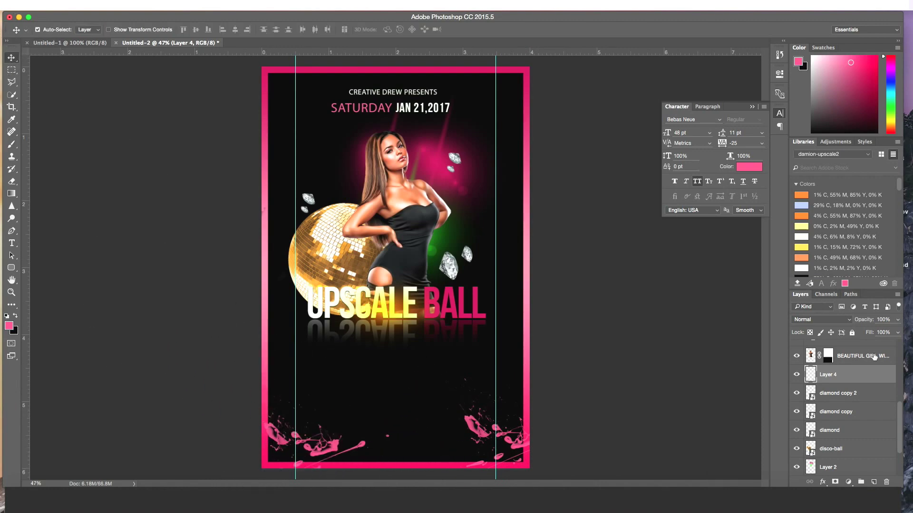
left_click_drag(858, 377, 850, 454)
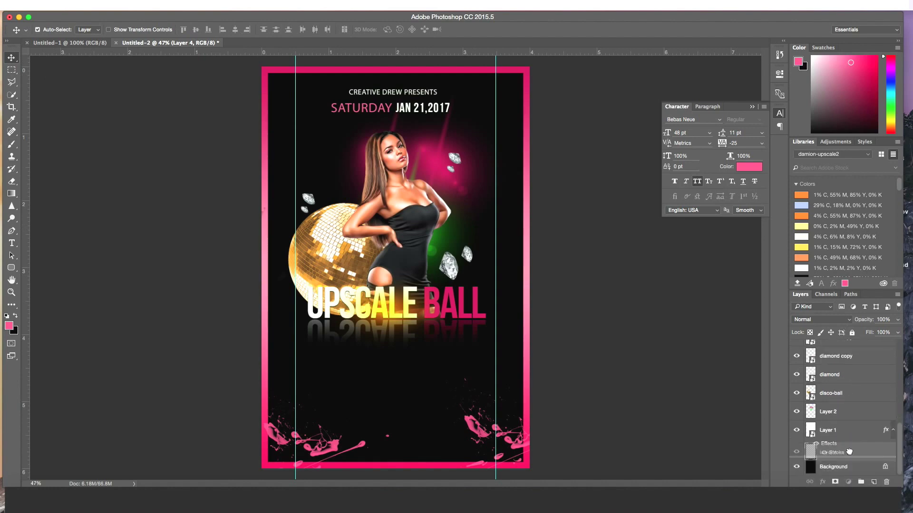
left_click_drag(325, 453, 322, 449)
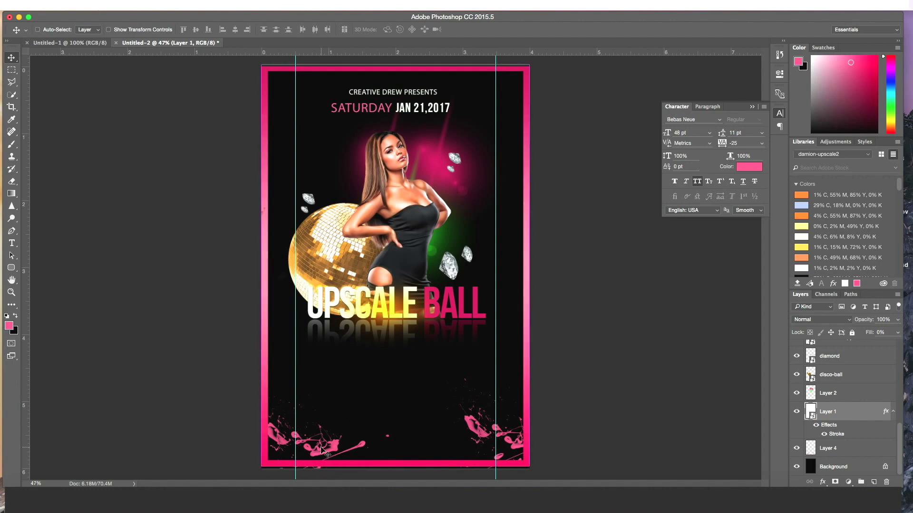
Step: Scale the pink glow on Layer 2 up to about 120%
left_click(434, 162)
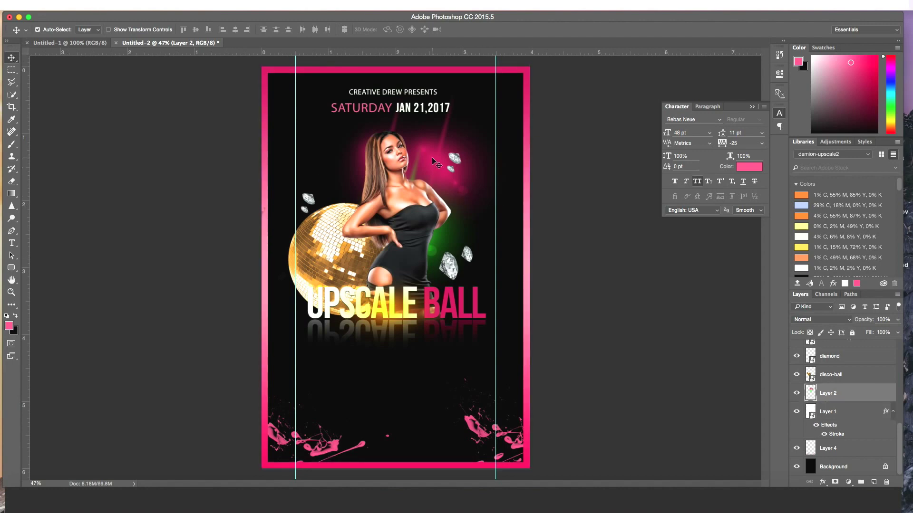
key("ctrl+t")
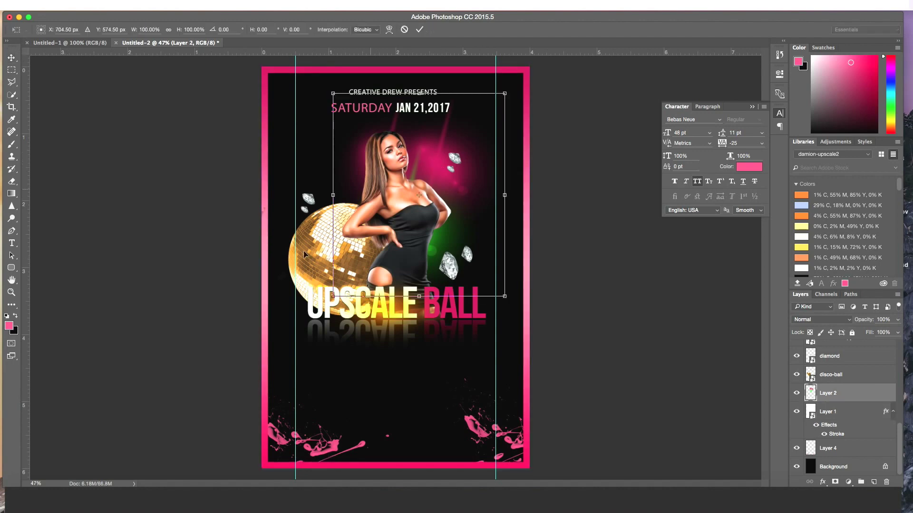
left_click_drag(333, 296, 310, 323)
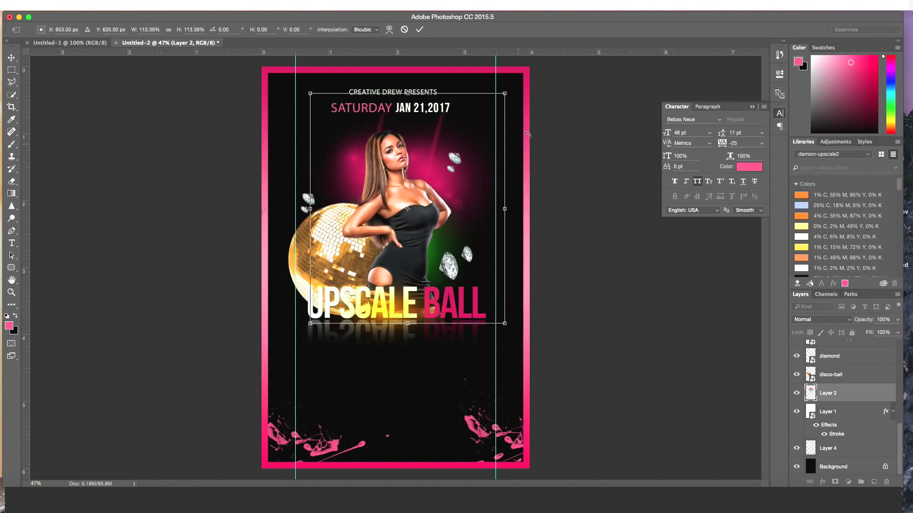
left_click_drag(505, 94, 516, 80)
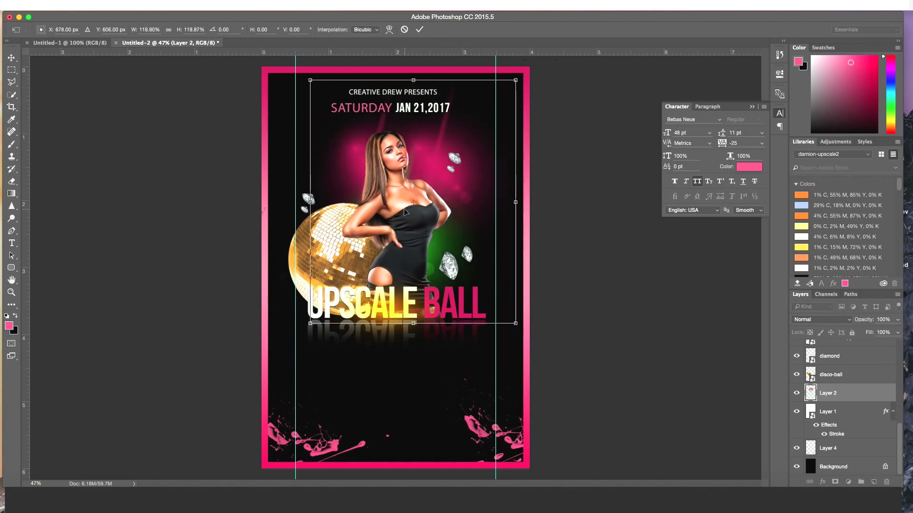
key("Return")
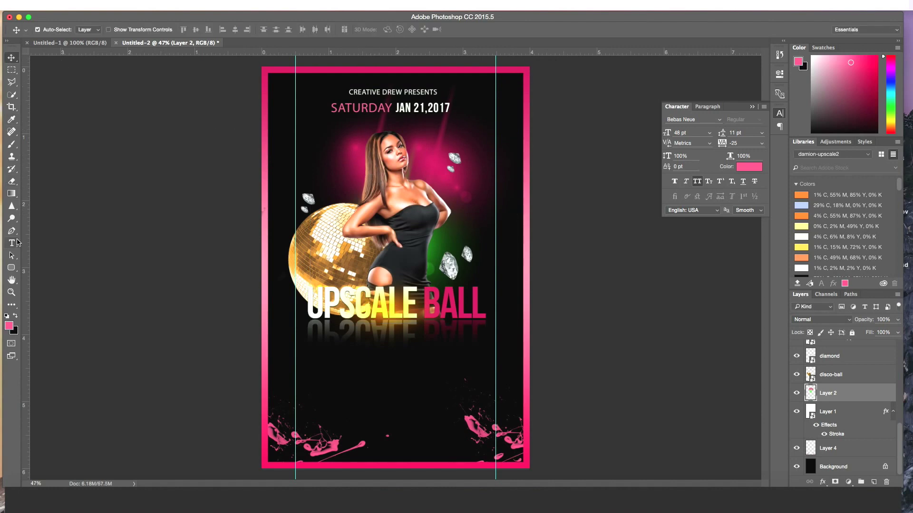
left_click(12, 244)
Step: Type 'JASMINE BIRTHDAY CELEBRATION' at 18 pt on a new line below the title
left_click(350, 366)
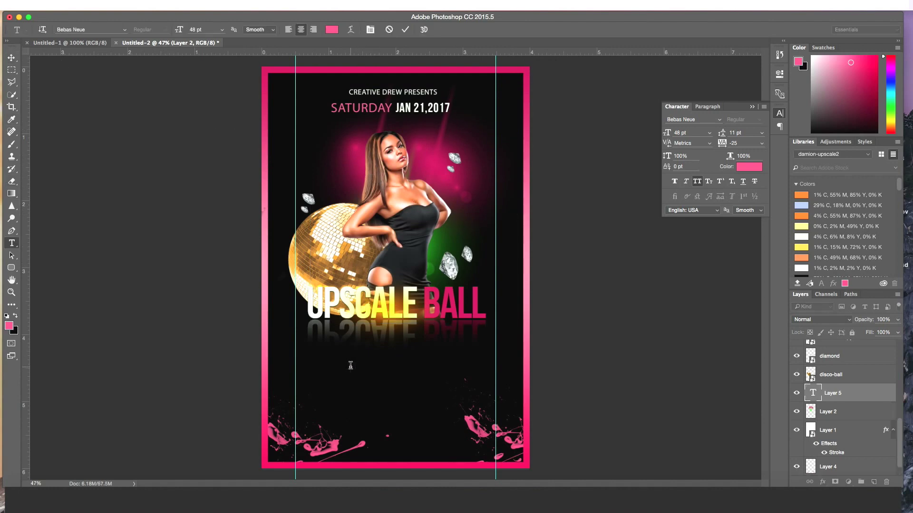
left_click(222, 30)
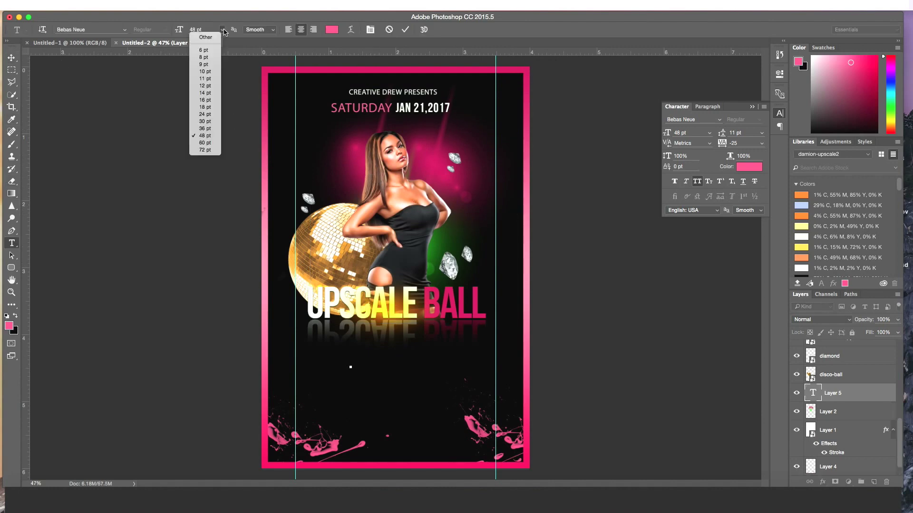
left_click(205, 108)
type("JA")
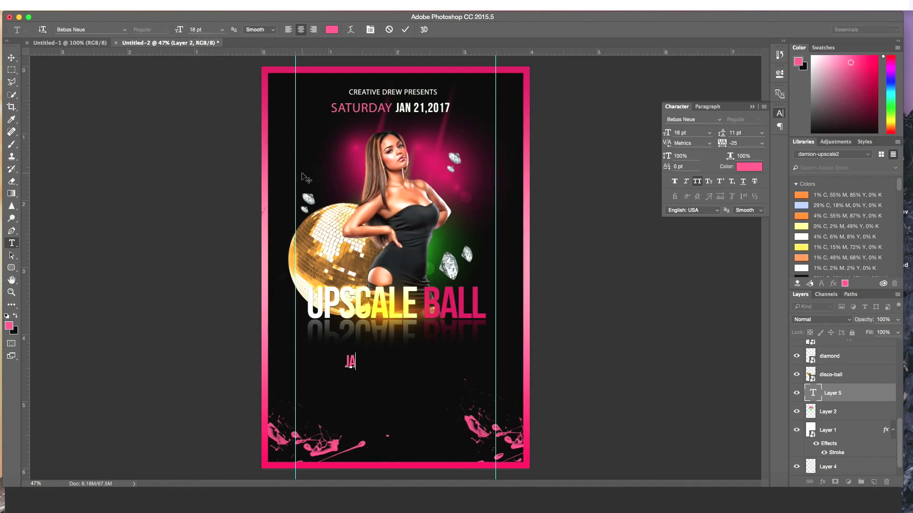
type("SMINE B")
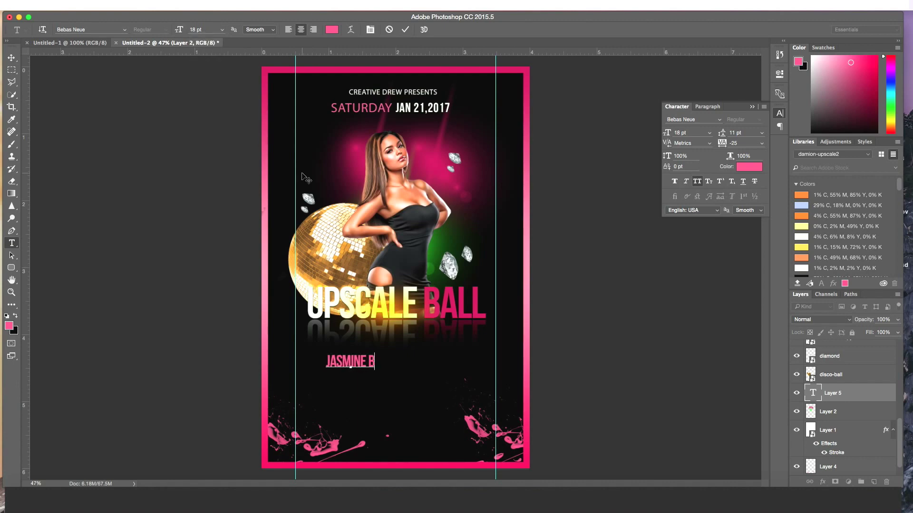
type("IRTHDA")
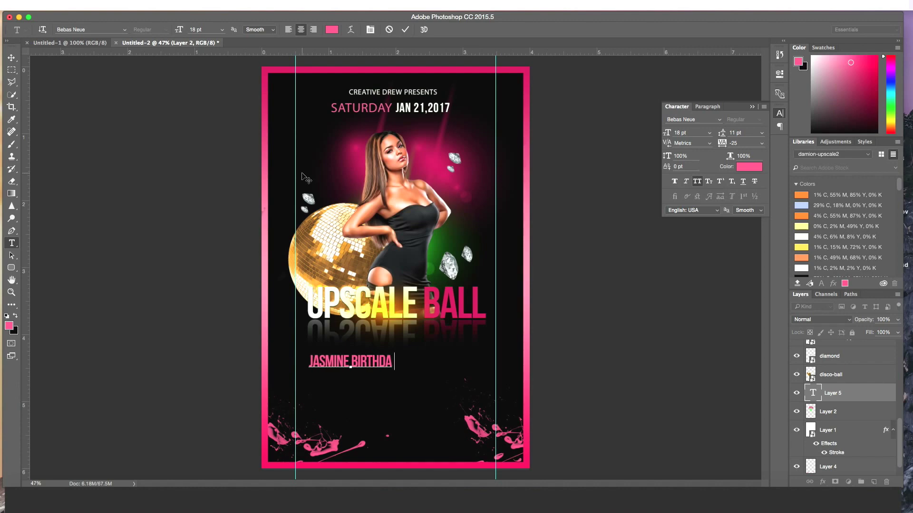
type("Y CELEBRA")
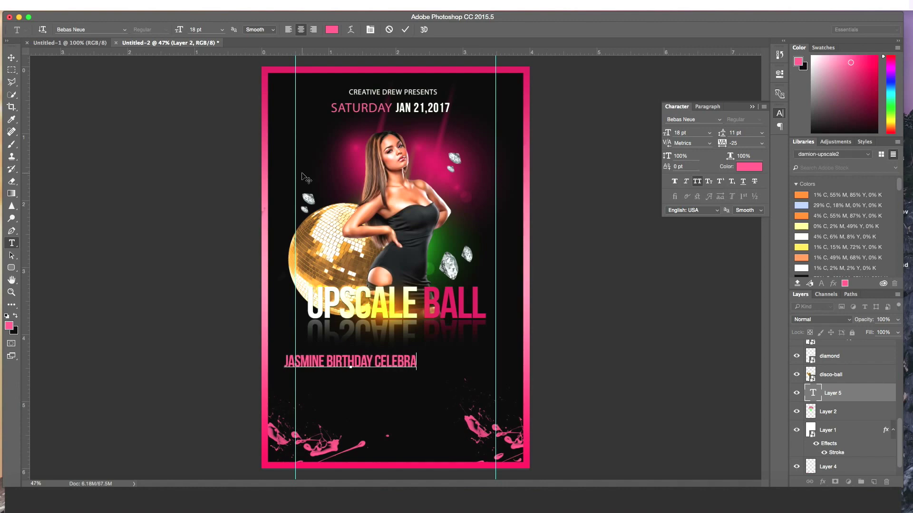
type("TION")
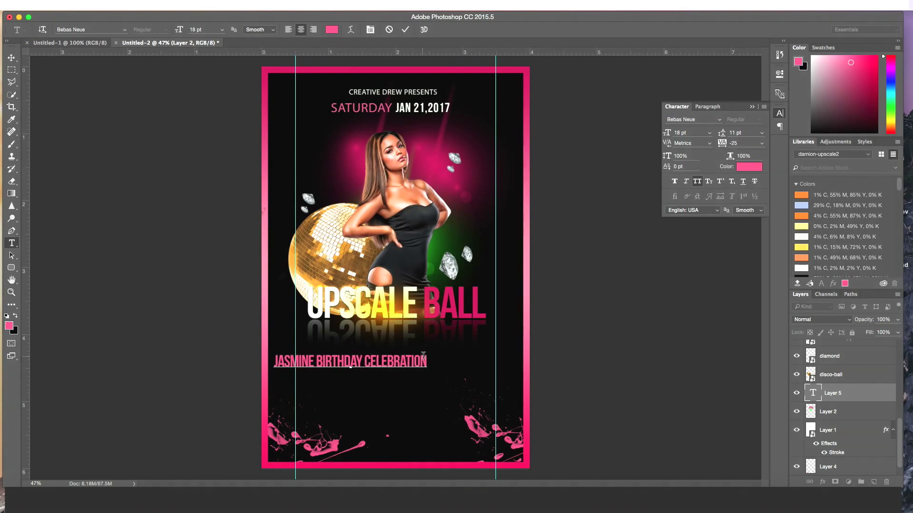
Step: Make the whole subtitle line near-white
left_click_drag(427, 361, 249, 345)
left_click(331, 29)
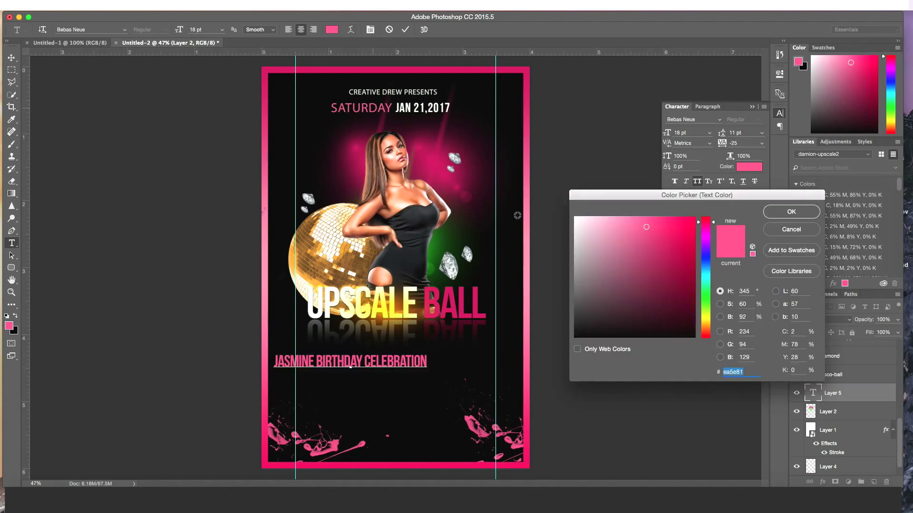
left_click(597, 229)
left_click(772, 215)
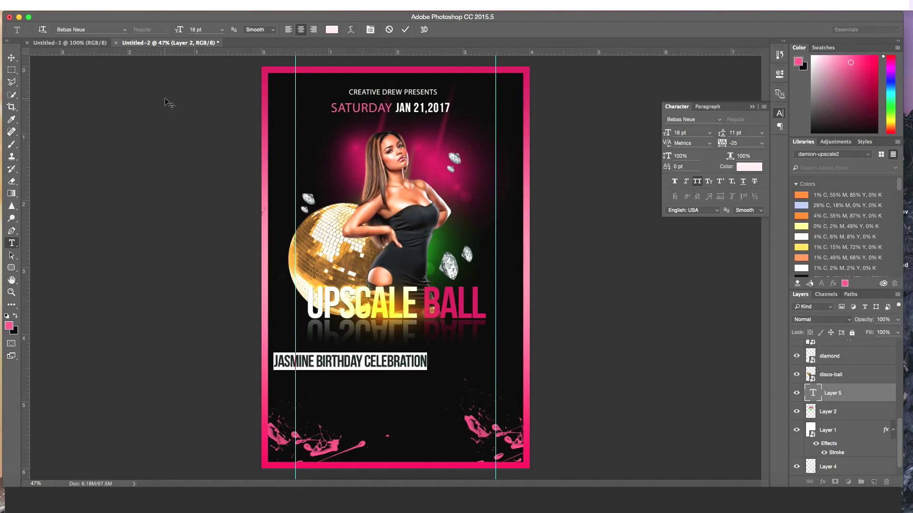
Step: Centre the subtitle just under UPSCALE BALL and add a new empty layer
left_click(12, 57)
left_click_drag(330, 365, 376, 360)
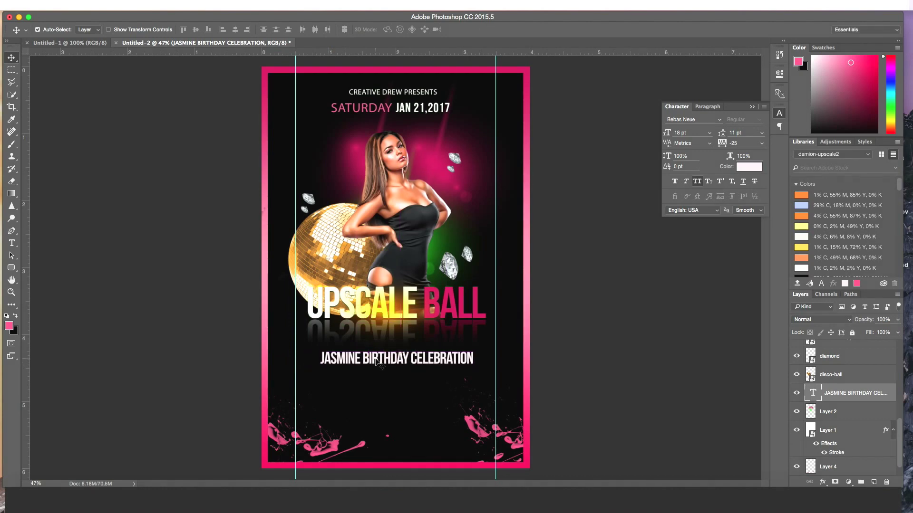
key("Up")
key("Up")
key("Up")
key("Up")
key("Up")
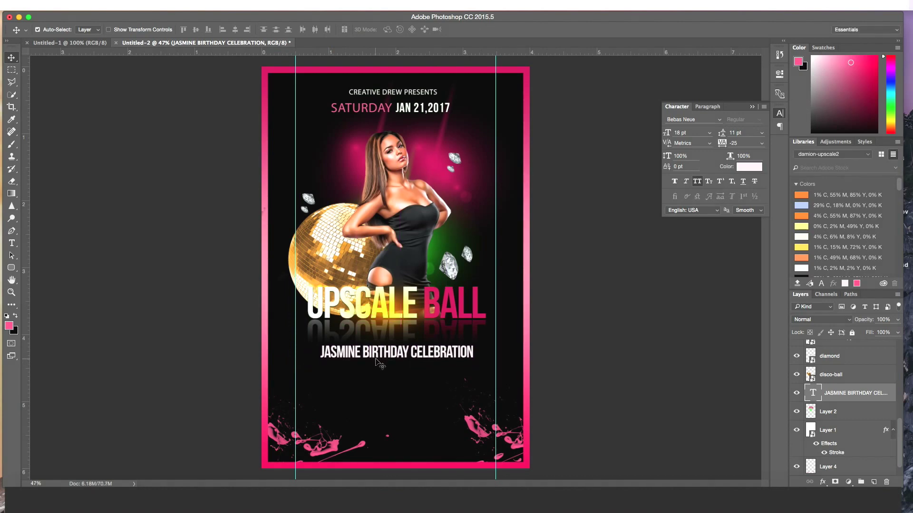
left_click(874, 482)
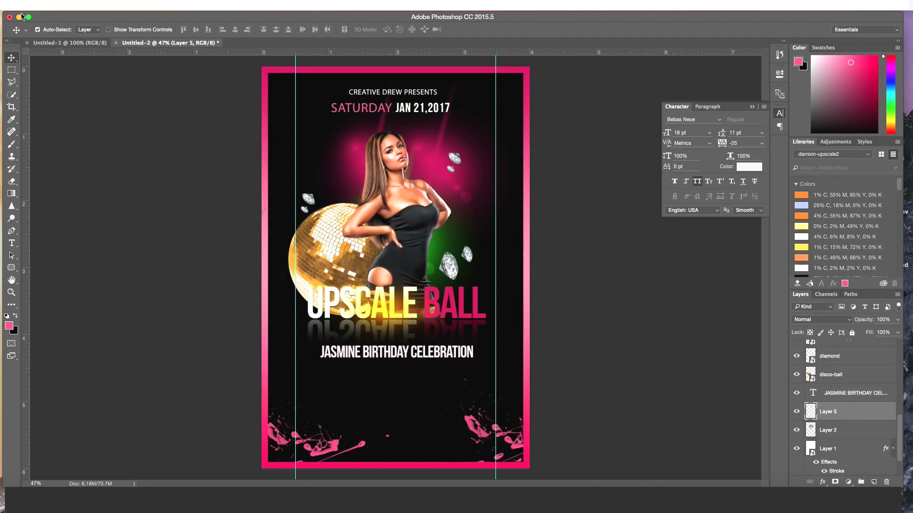
Step: Select a soft glow brush preset at a smaller size
left_click(12, 144)
left_click(53, 32)
scroll(112, 180, "down", 3)
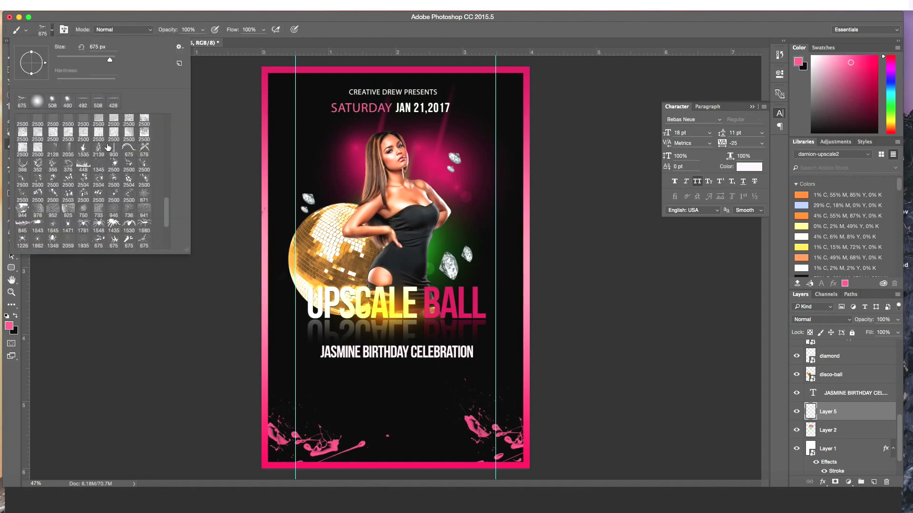
scroll(111, 180, "down", 3)
scroll(111, 181, "down", 3)
scroll(111, 181, "up", 3)
left_click(114, 207)
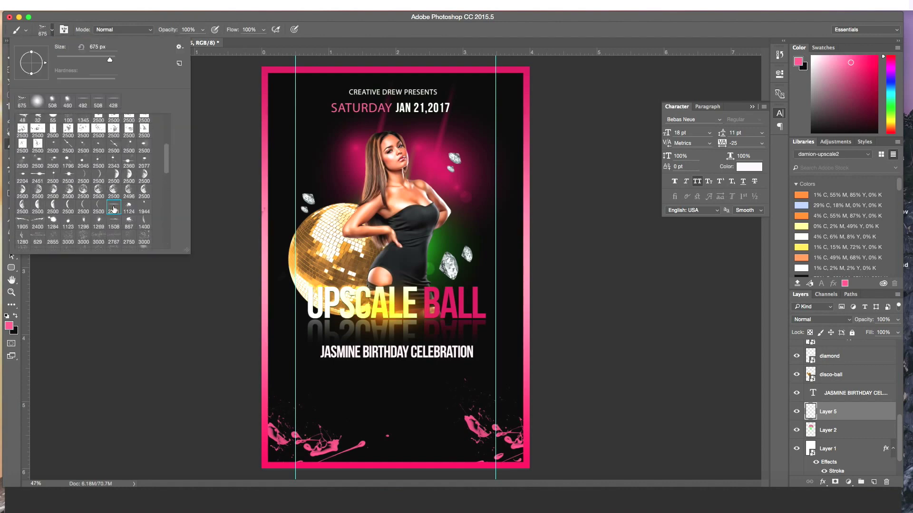
left_click_drag(112, 59, 106, 61)
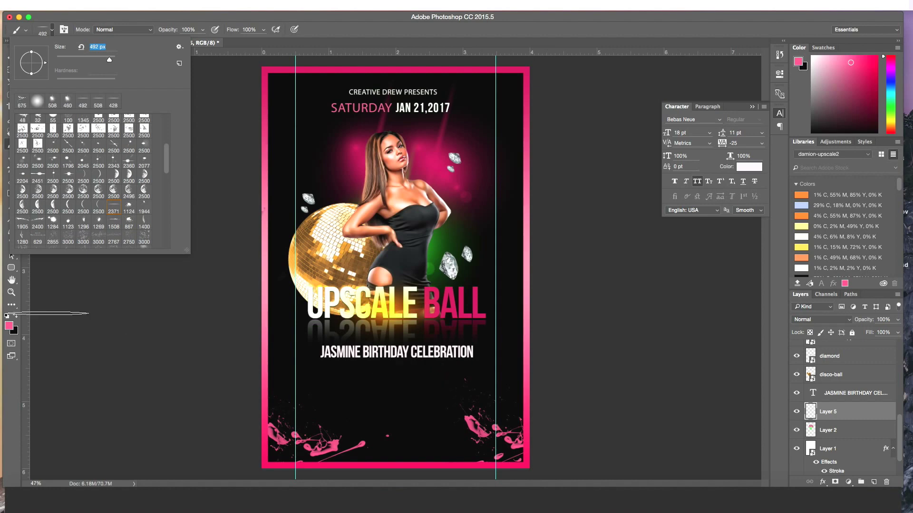
Step: Paint a near-white glow mark beneath the subtitle
left_click(9, 326)
left_click(577, 219)
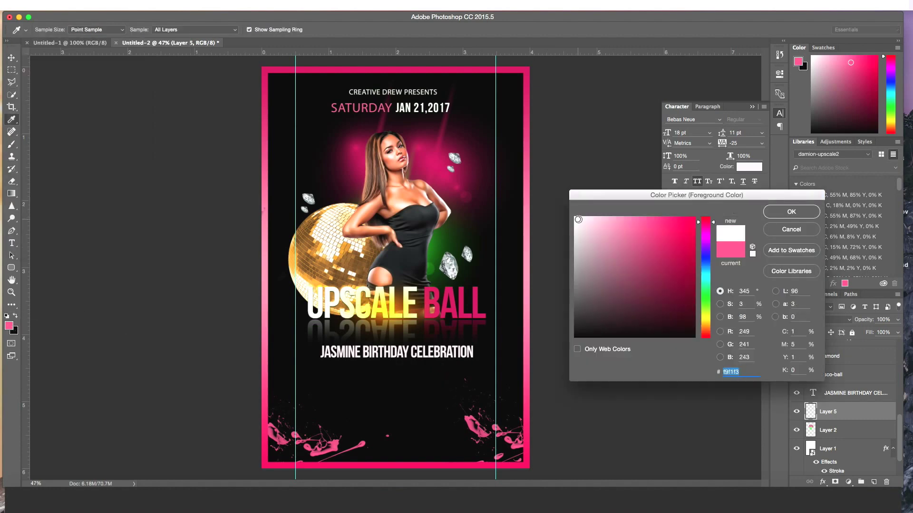
key("Return")
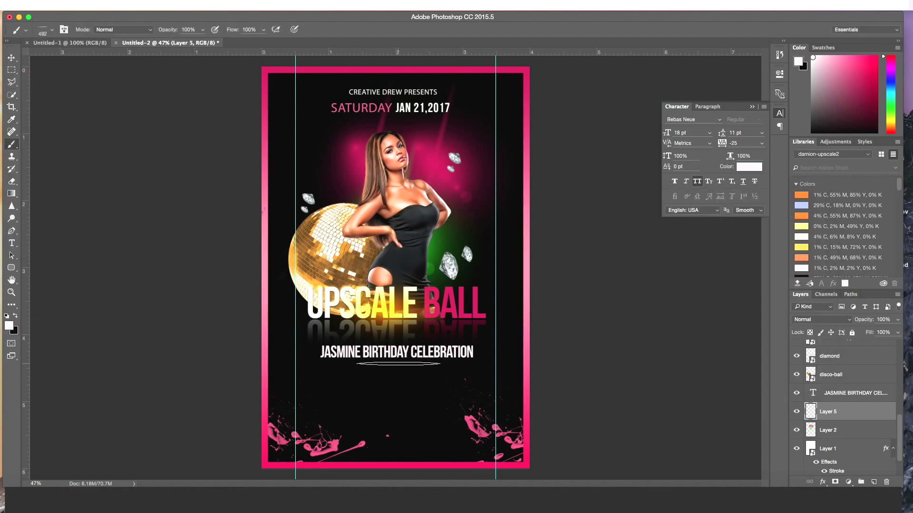
left_click(398, 363)
Step: Stretch the glow line wider to both sides with Free Transform
left_click(11, 57)
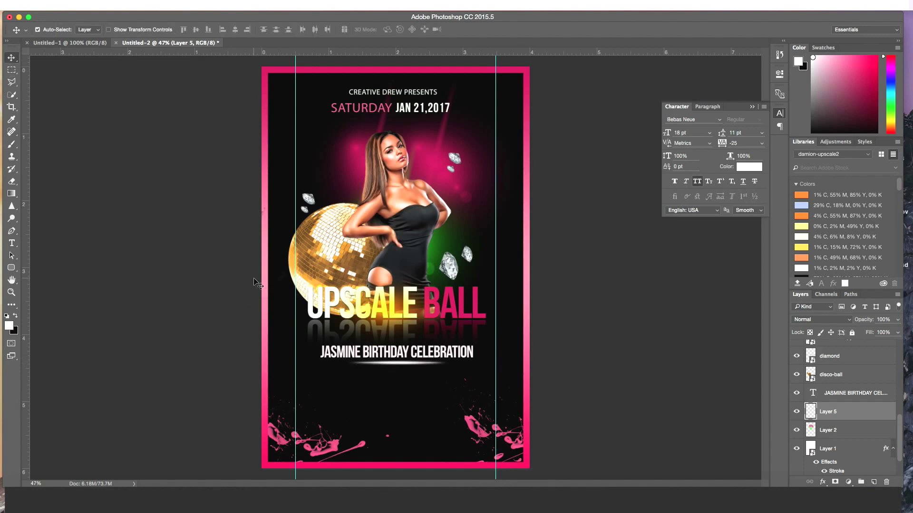
key("ctrl+t")
left_click_drag(453, 363, 484, 363)
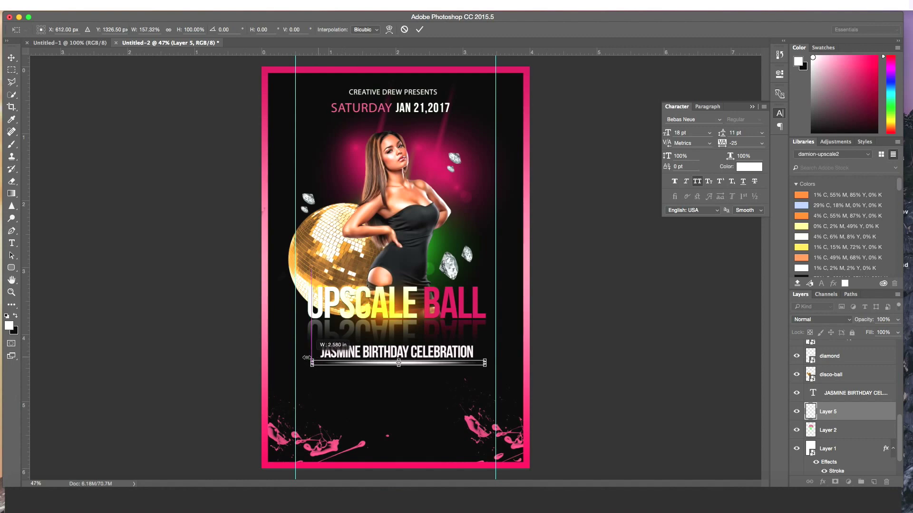
left_click_drag(344, 363, 312, 363)
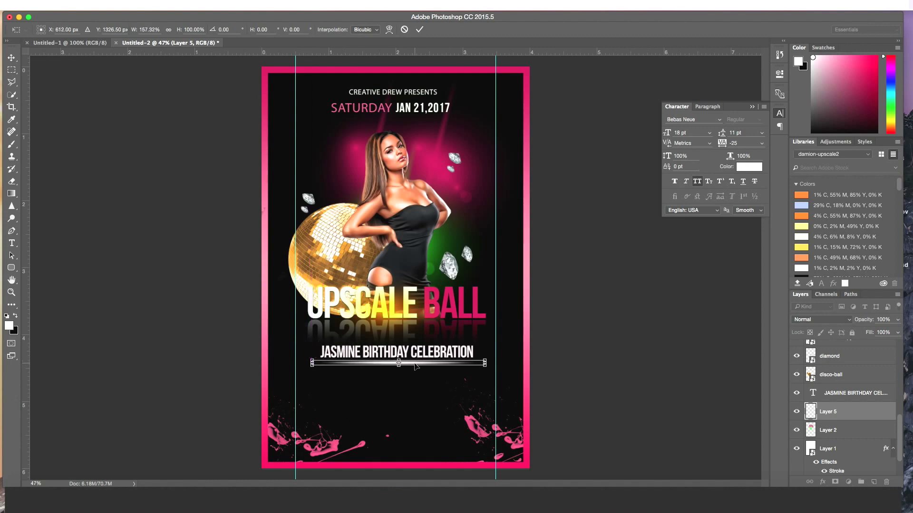
key("Return")
Step: Set the glow layer to Screen blending and nudge it up slightly
left_click(844, 320)
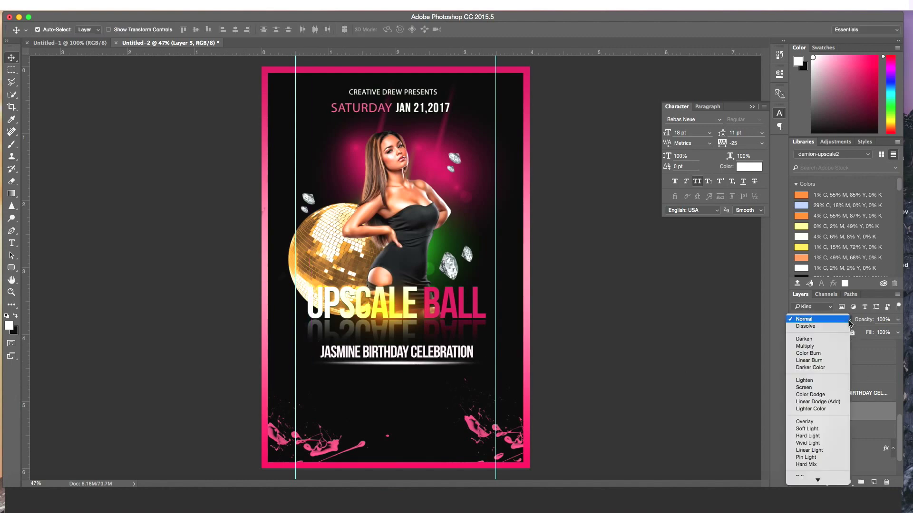
left_click(832, 391)
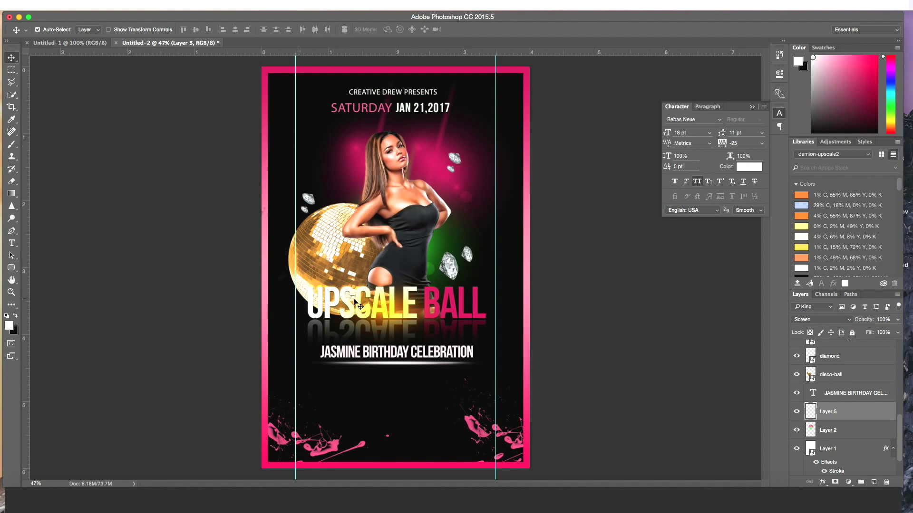
key("Up")
key("Up")
key("Up")
key("Up")
key("Up")
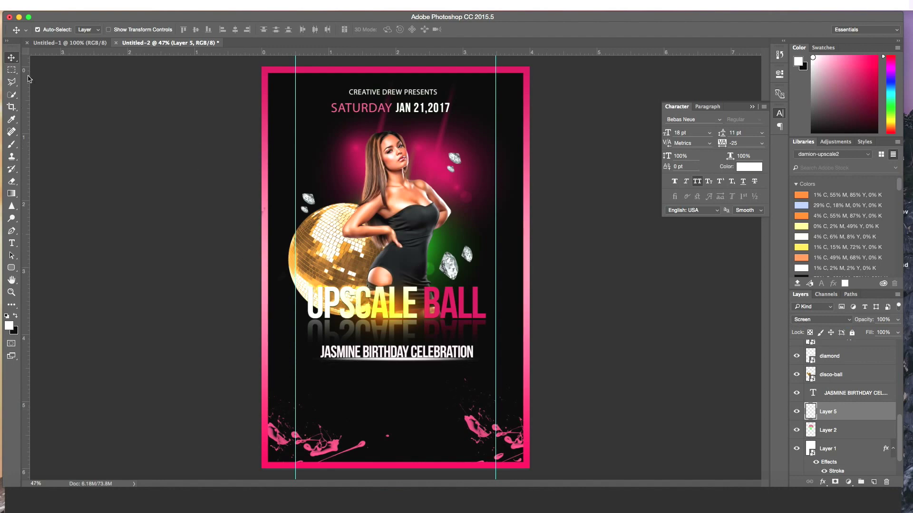
Step: Type 'MUSIC BY: FUNK MASTER | DJ STUNNER' below the subtitle
left_click(12, 243)
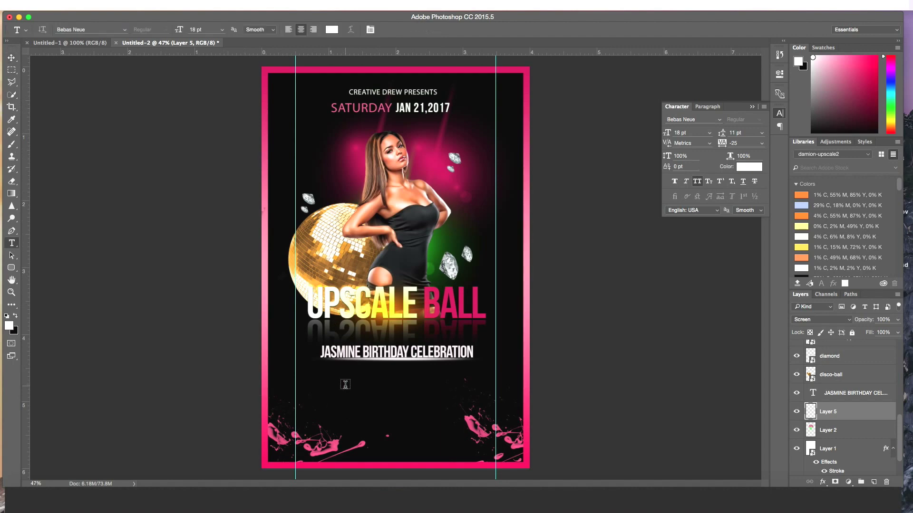
left_click(345, 385)
type("MU")
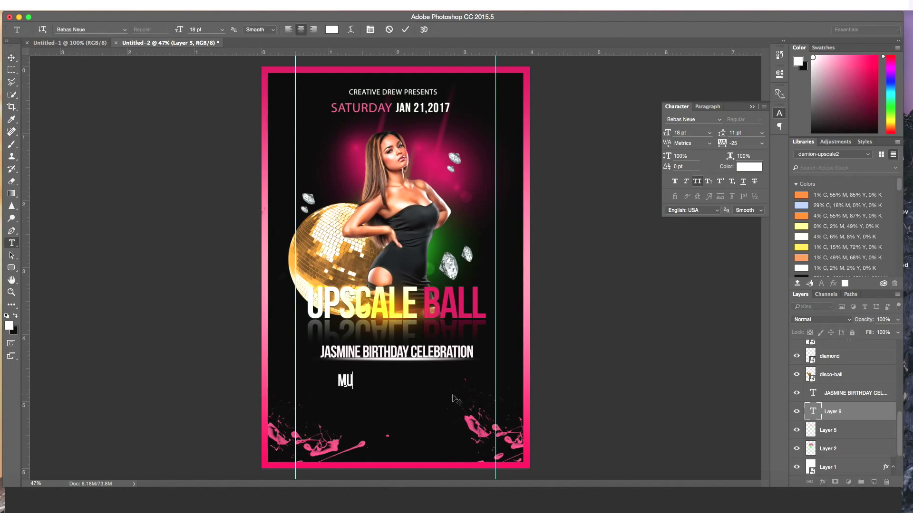
type("SIC BY")
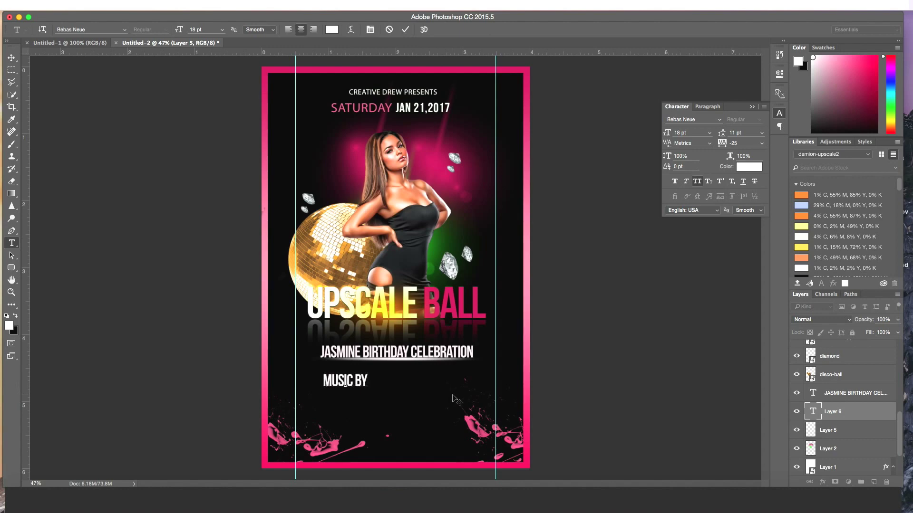
type(": F")
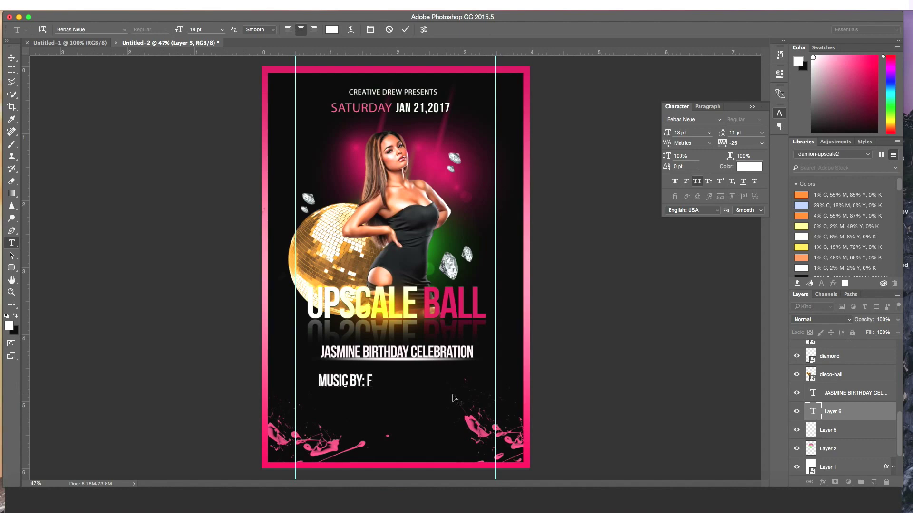
type("UNK MASTE")
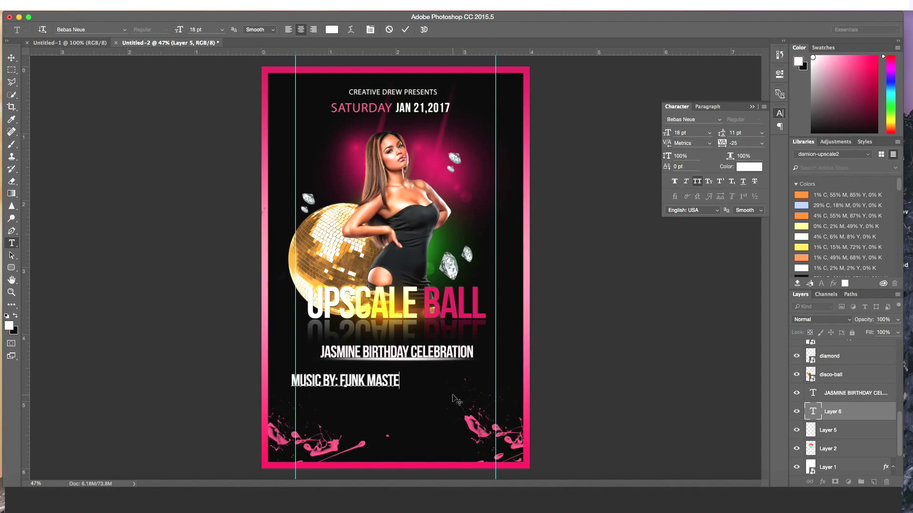
type("R |")
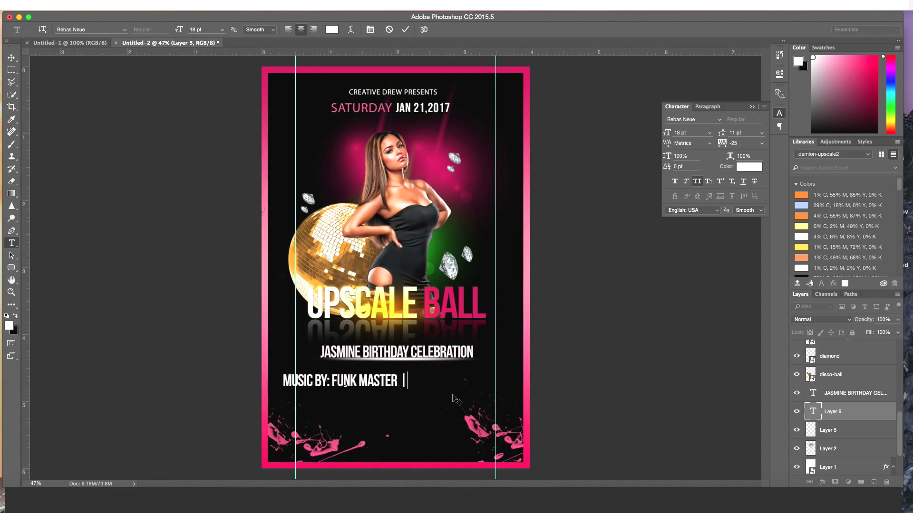
type("  D")
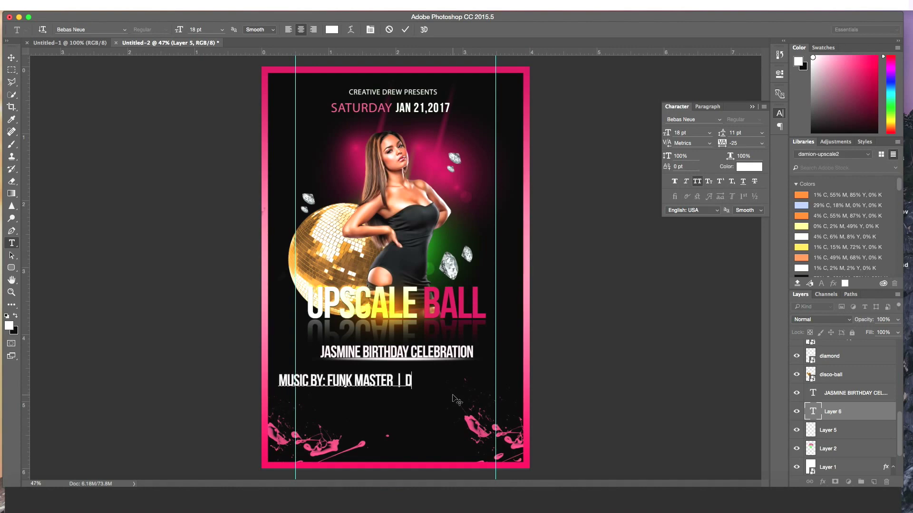
type("J STUN")
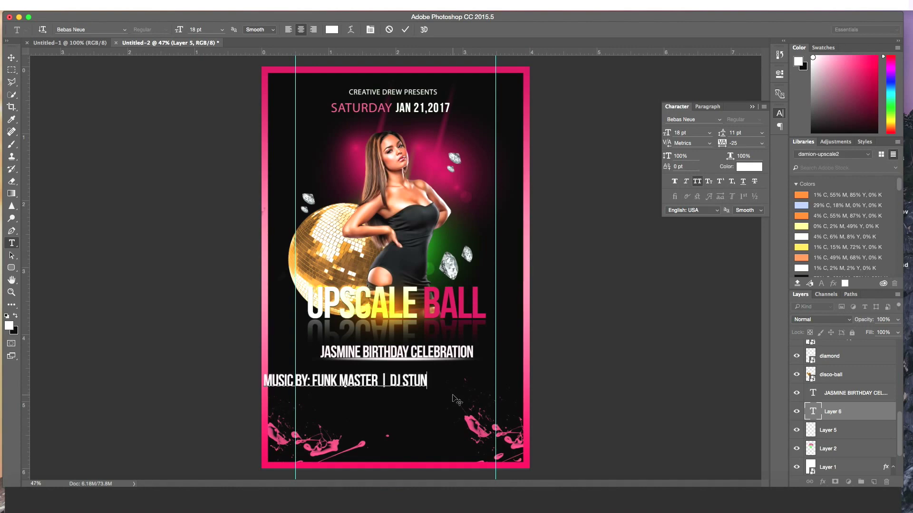
type("NER")
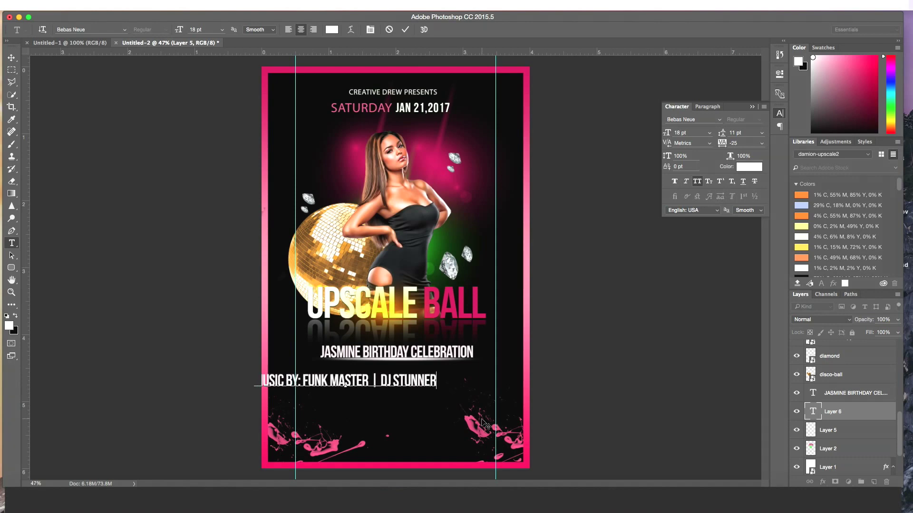
Step: Set the credit line to Bebas Neue at 14 pt
left_click_drag(436, 381, 206, 380)
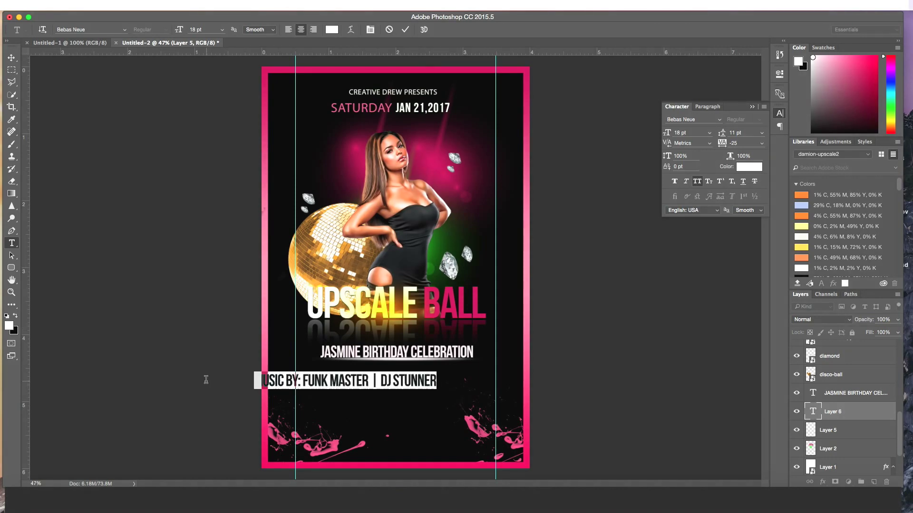
left_click(125, 30)
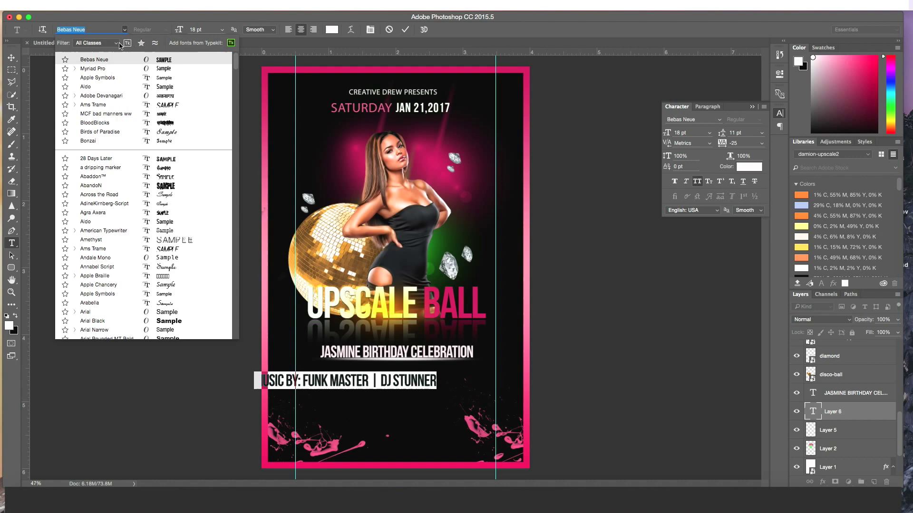
left_click(94, 60)
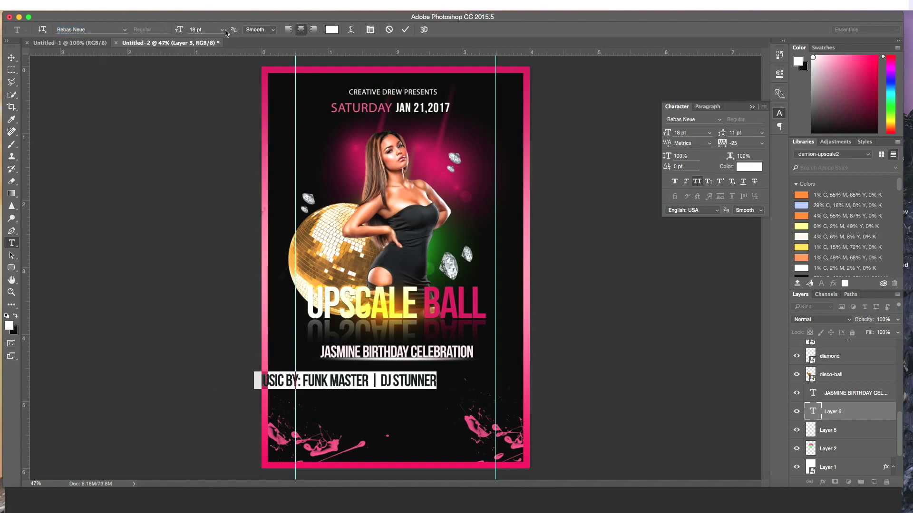
left_click(221, 30)
left_click(205, 94)
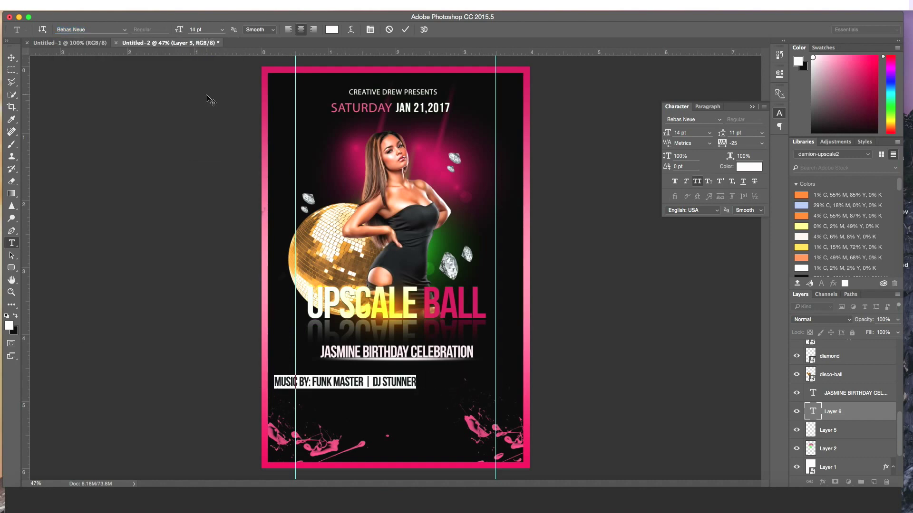
Step: Centre the credit line under the subtitle, slightly higher
left_click(12, 58)
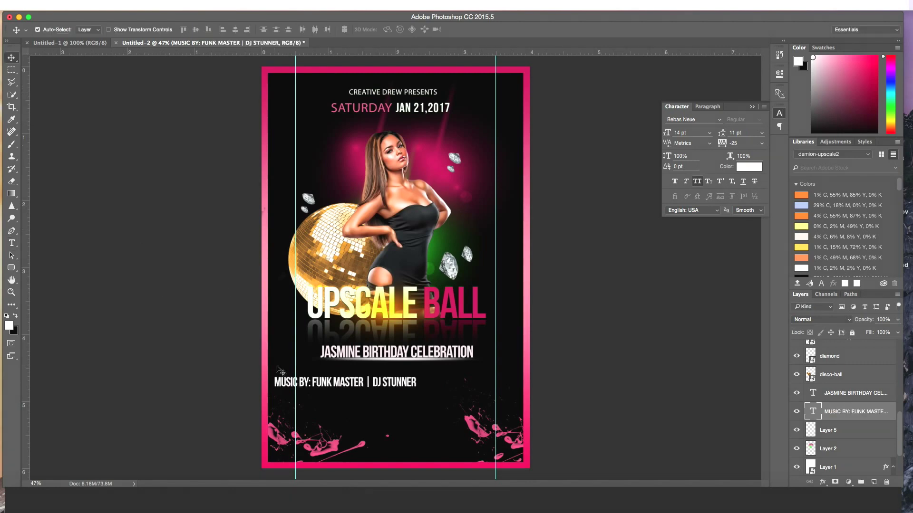
left_click_drag(331, 384, 344, 386)
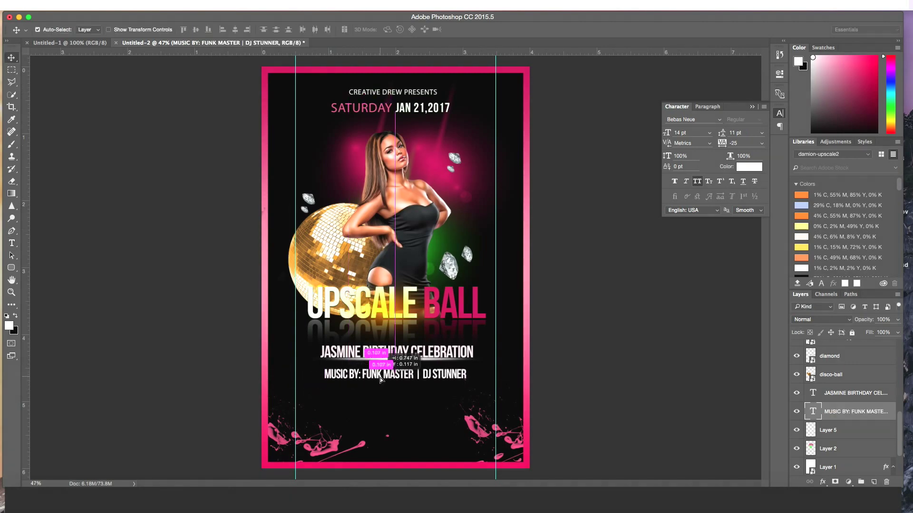
left_click_drag(381, 380, 381, 379)
Step: Reselect the whole credit line to try a different font
left_click(11, 243)
left_click(437, 374)
left_click_drag(467, 374, 283, 376)
left_click(122, 32)
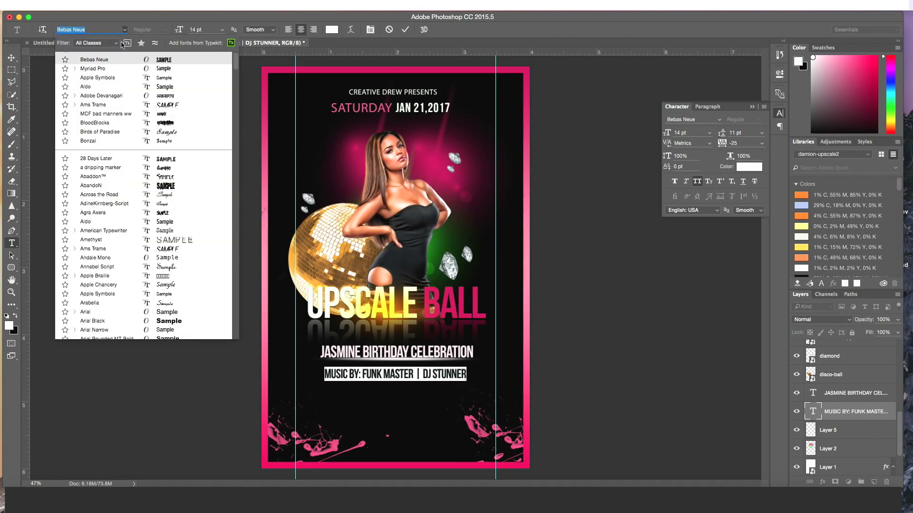
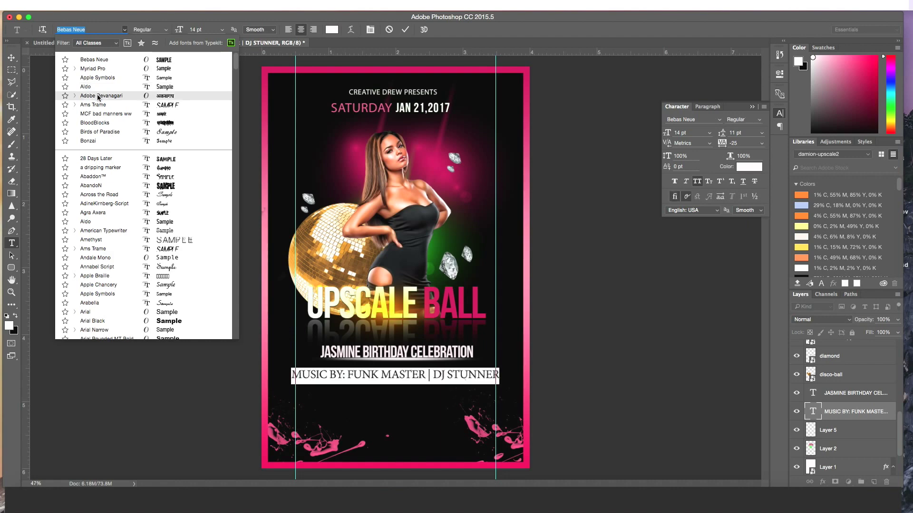
Step: Switch the MUSIC BY line to Myriad Pro and shrink it to 11 pt
left_click(100, 70)
left_click(222, 30)
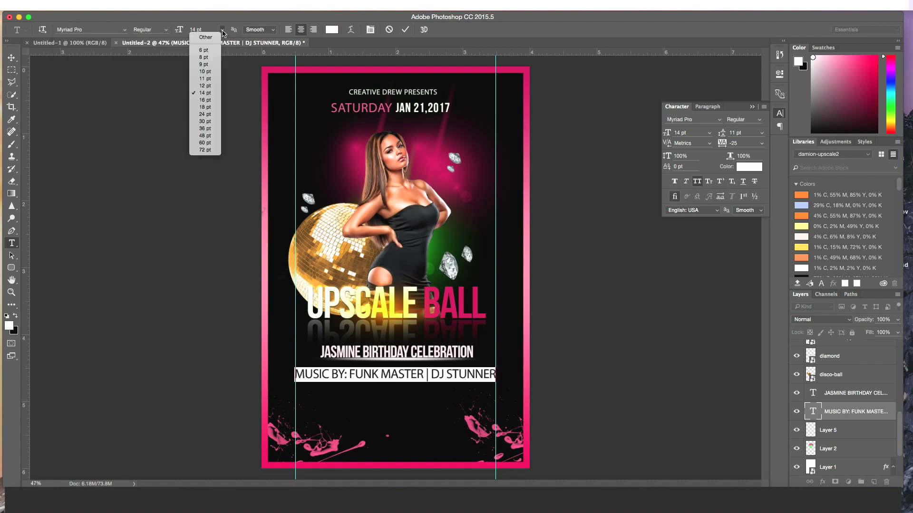
left_click(210, 86)
left_click(222, 30)
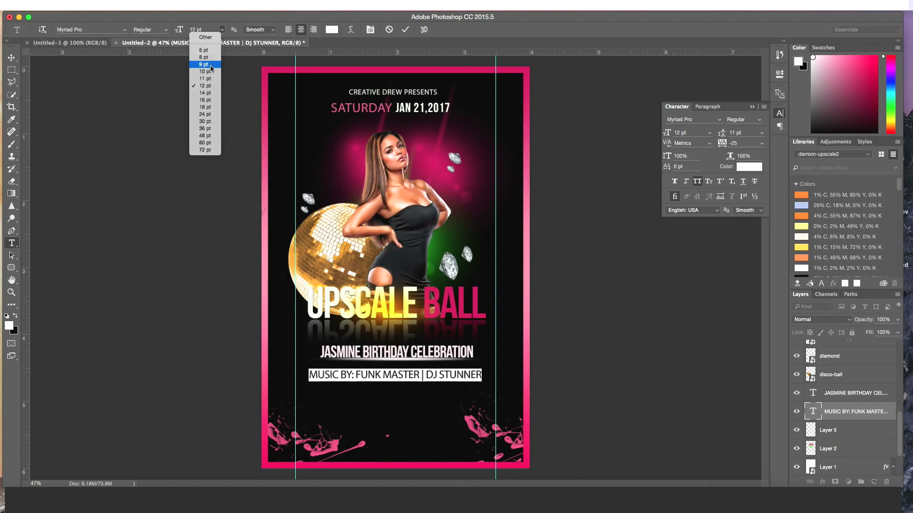
left_click(209, 79)
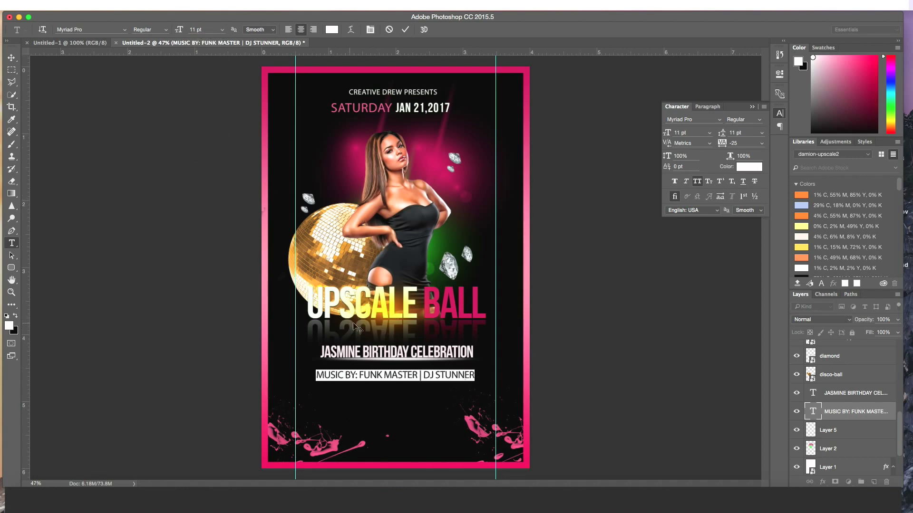
left_click(375, 376)
Step: Color the words MUSIC BY yellow, eyedropped from the UPSCALE title
left_click_drag(358, 375, 316, 375)
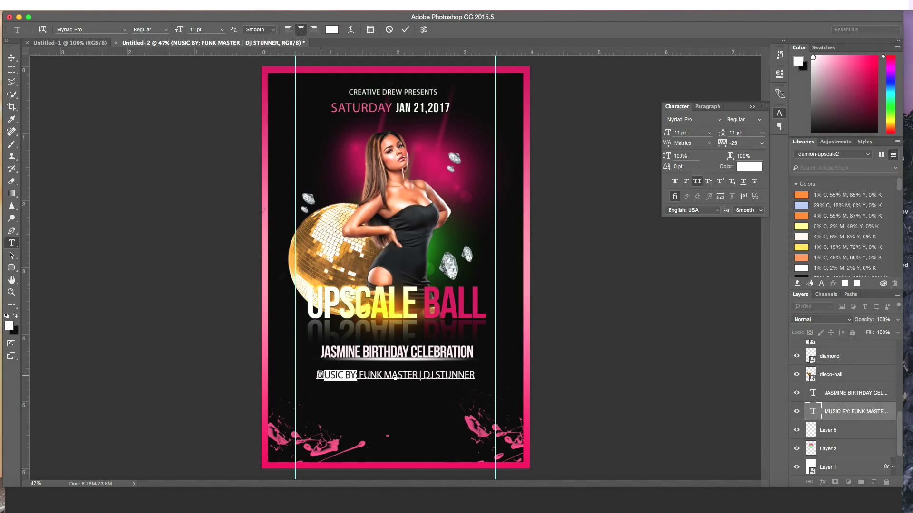
left_click(333, 30)
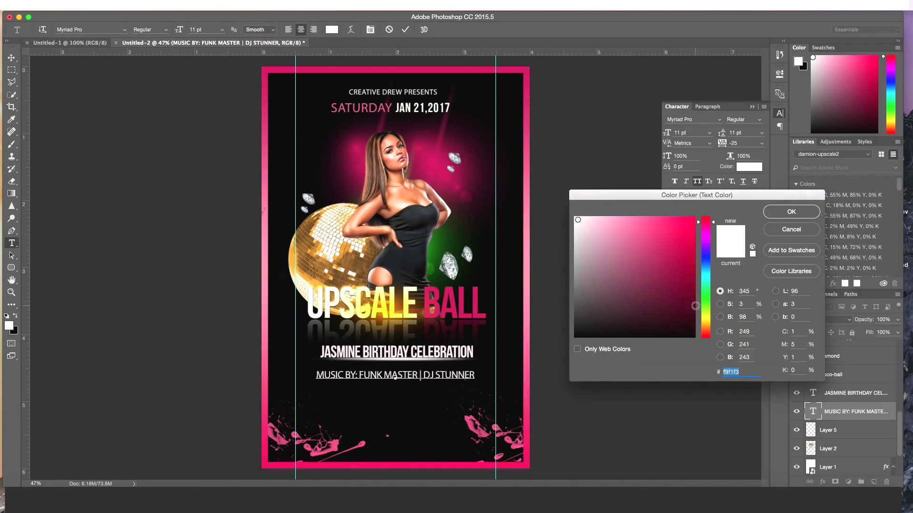
left_click(394, 316)
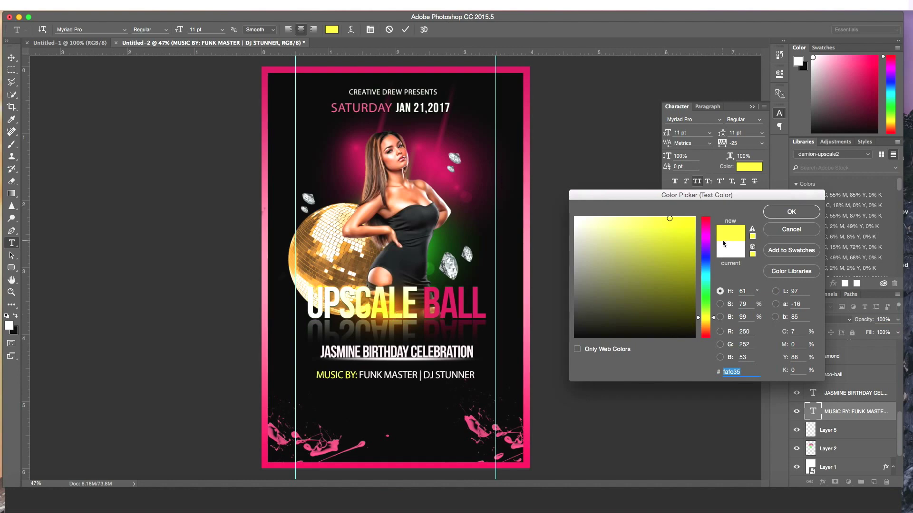
left_click(790, 213)
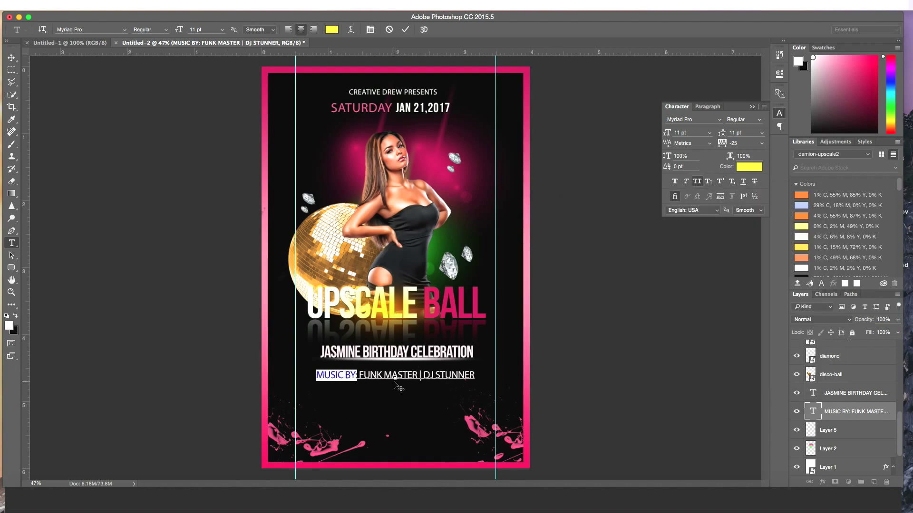
Step: Color the names FUNK MASTER | DJ STUNNER a golden orange
left_click(372, 375)
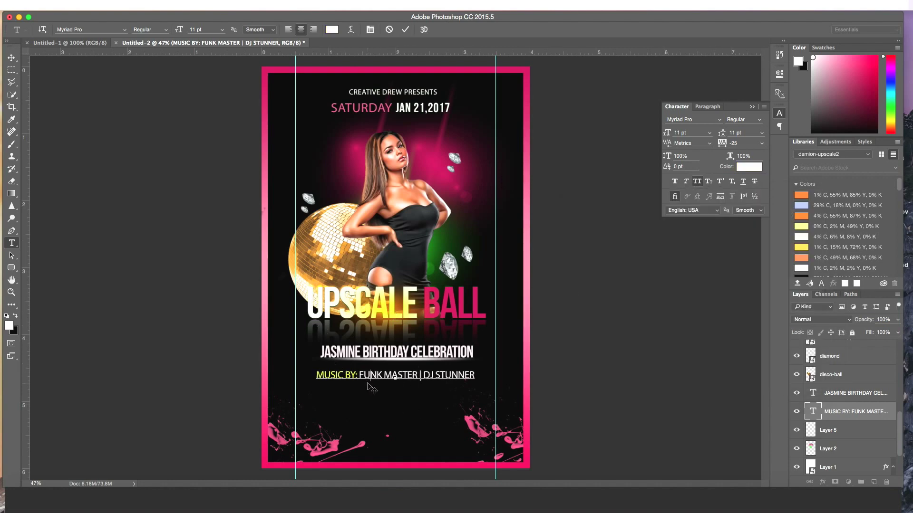
left_click(358, 375)
left_click_drag(359, 375, 497, 375)
left_click(332, 30)
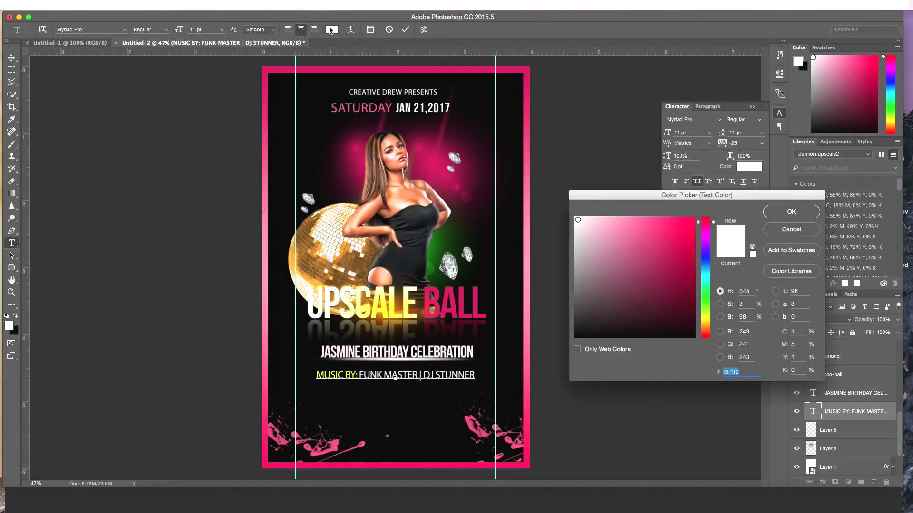
left_click(347, 251)
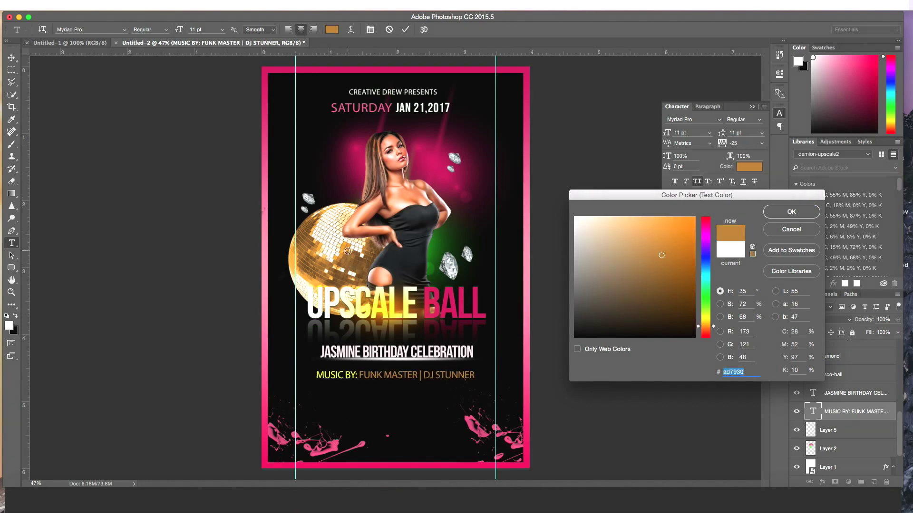
left_click(667, 243)
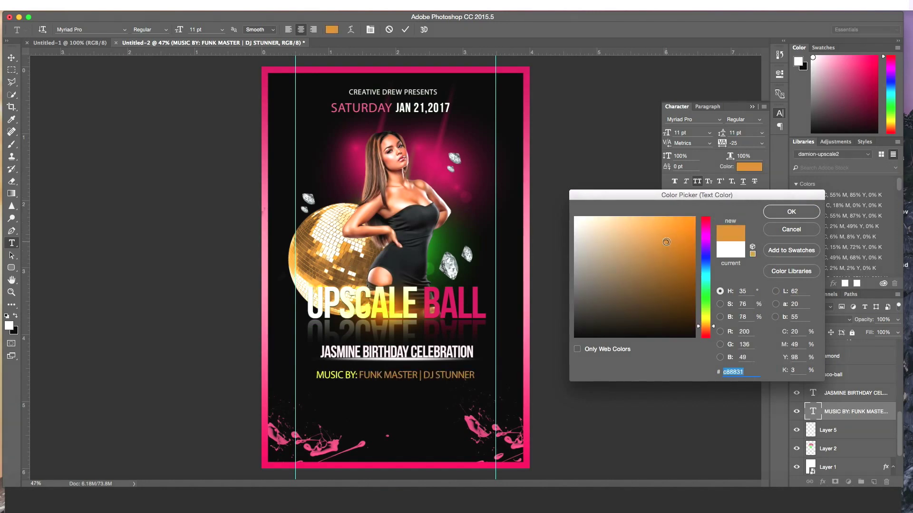
left_click(670, 236)
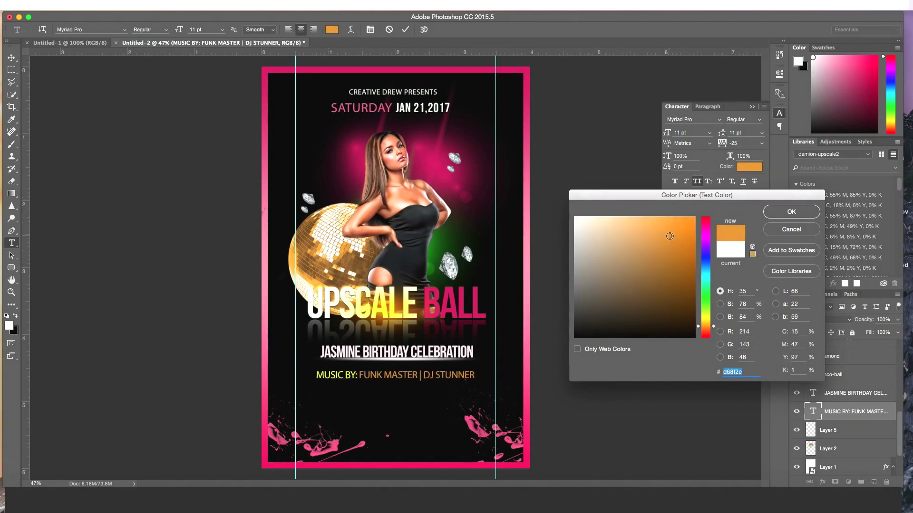
Step: Apply the orange to the names, then try dark greens for MUSIC BY:
left_click(792, 212)
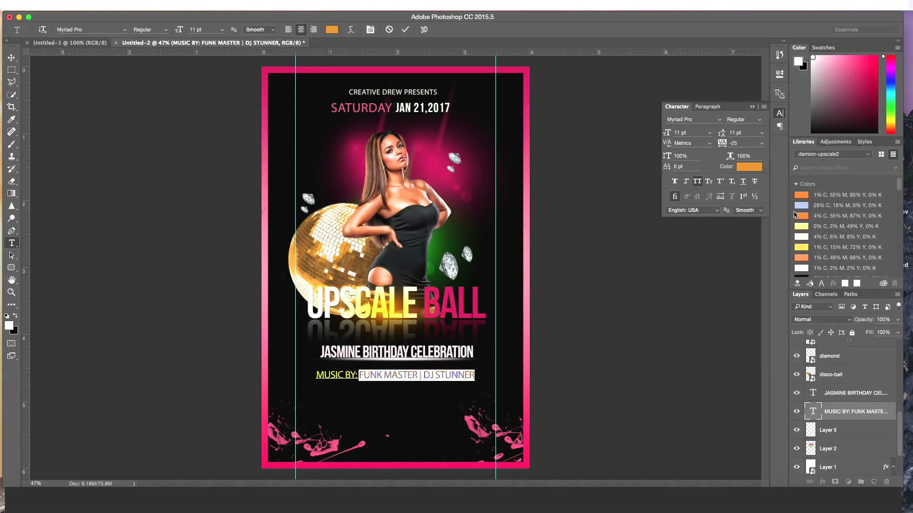
left_click(358, 375)
left_click_drag(358, 375, 314, 375)
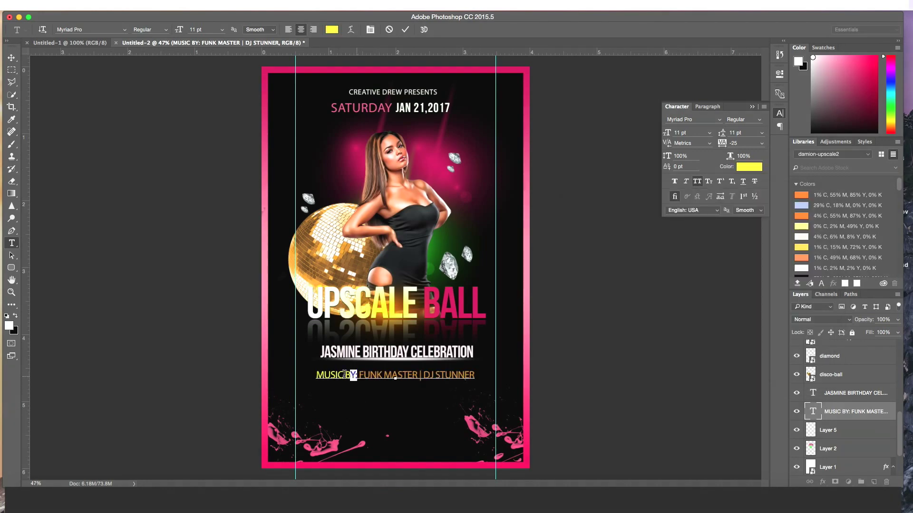
left_click(331, 30)
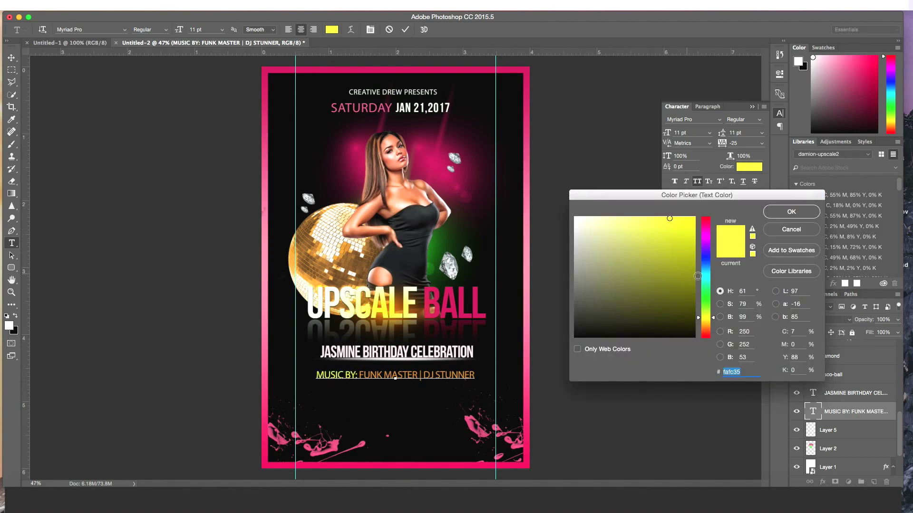
left_click(433, 259)
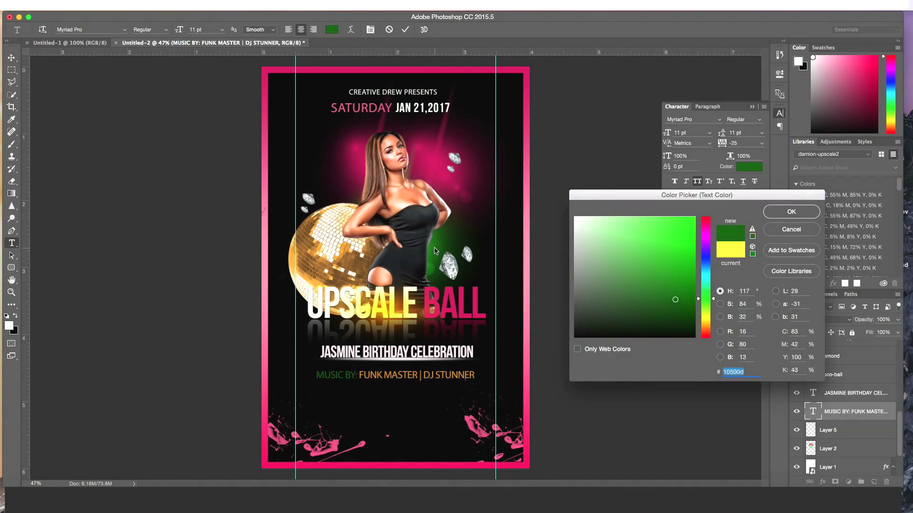
left_click(437, 238)
left_click(686, 256)
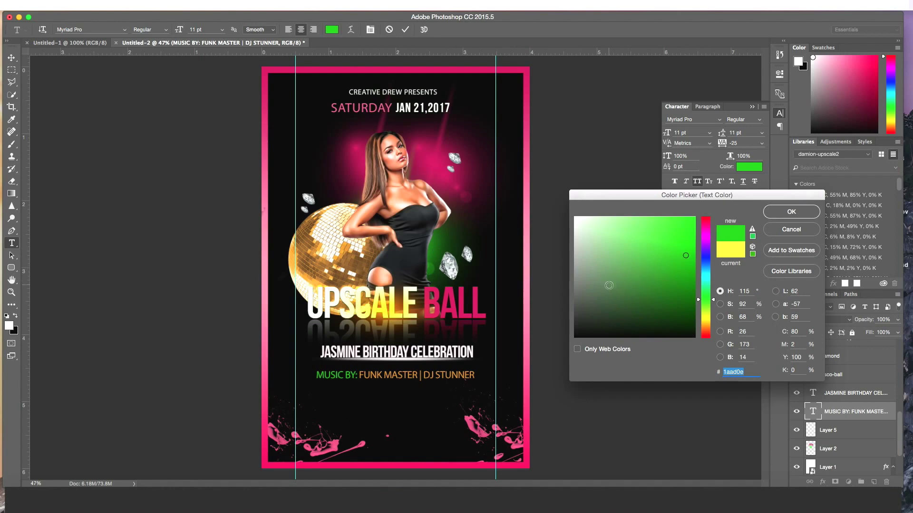
Step: Try pink shades for MUSIC BY:, starting from the BALL title's pink
left_click(476, 311)
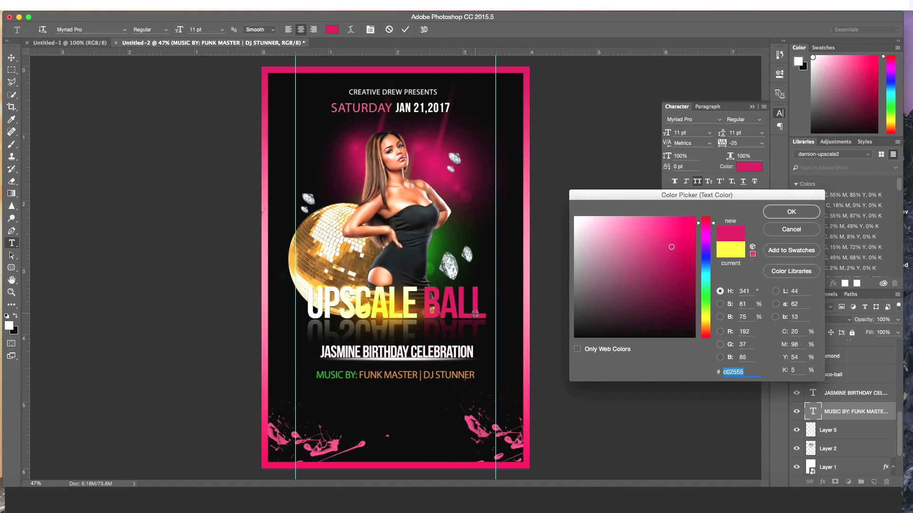
left_click(527, 274)
left_click(526, 188)
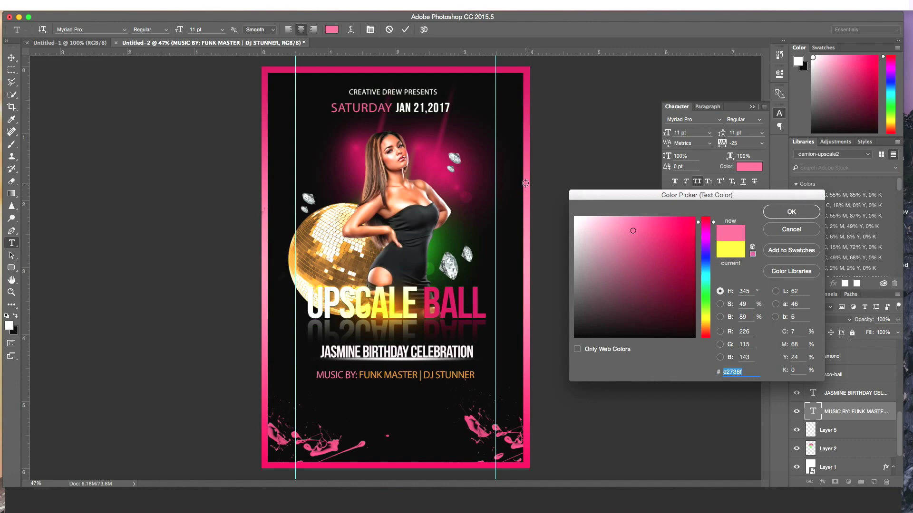
left_click(526, 184)
left_click(527, 173)
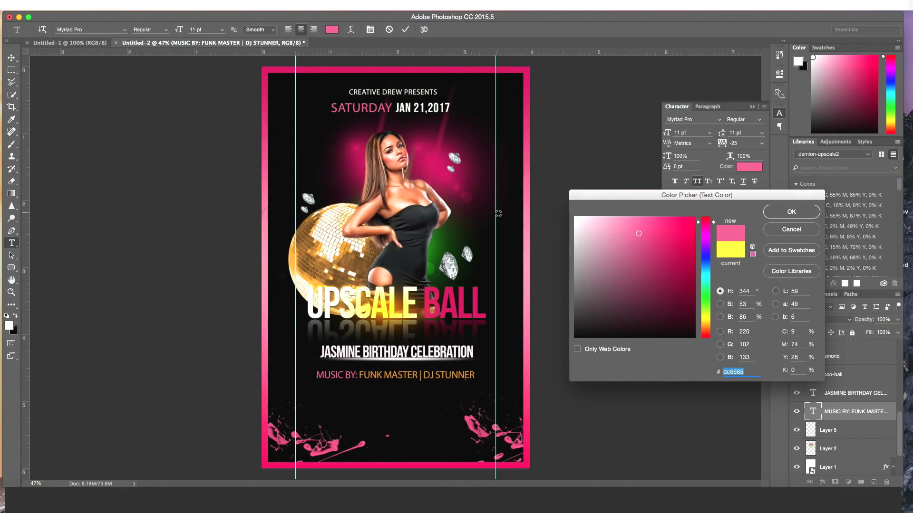
left_click(589, 224)
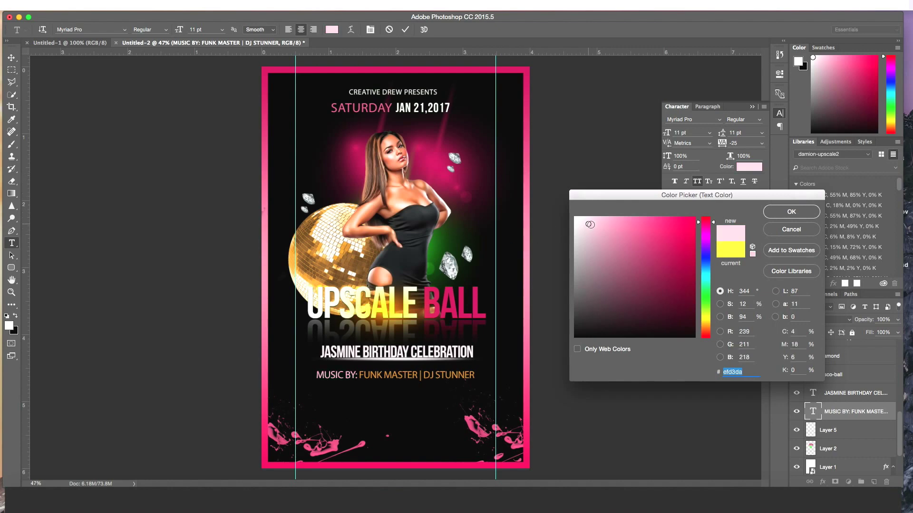
Step: Settle on pale cream (fbf8d2) for MUSIC BY: and select the whole line
left_click(704, 280)
left_click(708, 284)
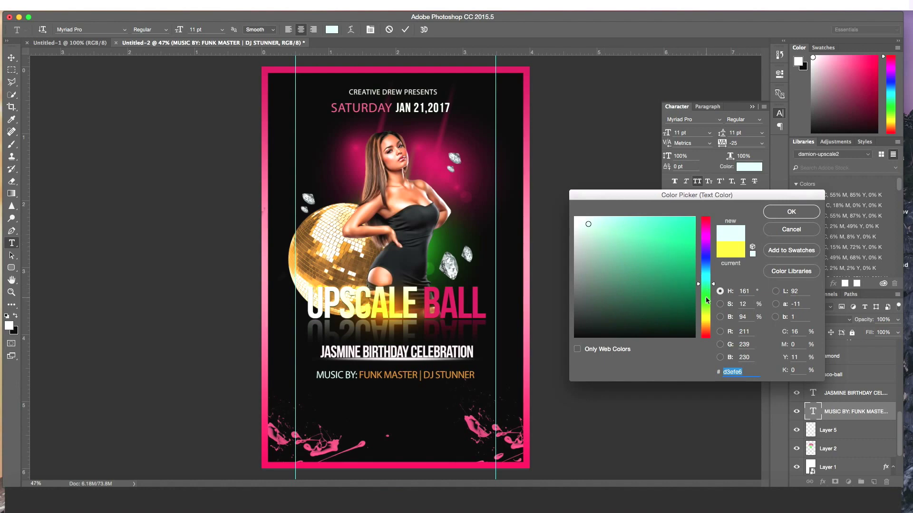
left_click(705, 297)
left_click(706, 322)
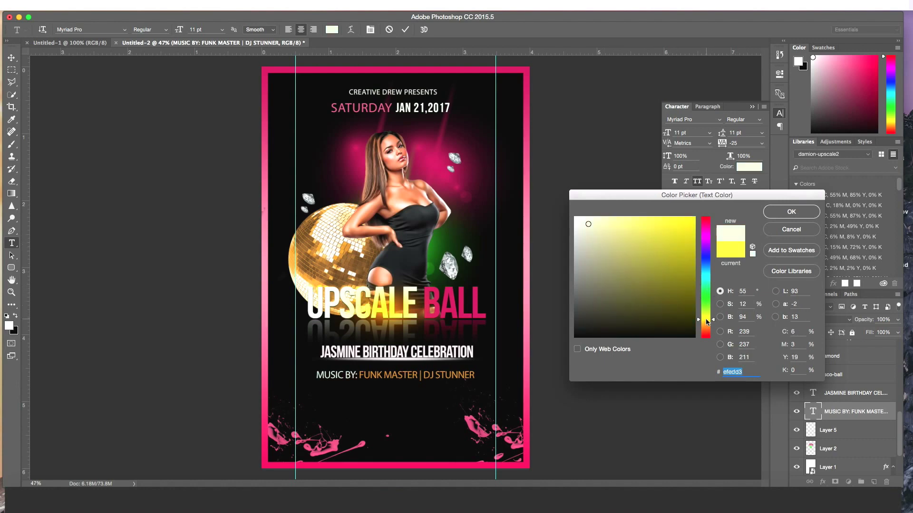
left_click(594, 218)
left_click(781, 215)
left_click(393, 381)
left_click_drag(315, 375, 487, 378)
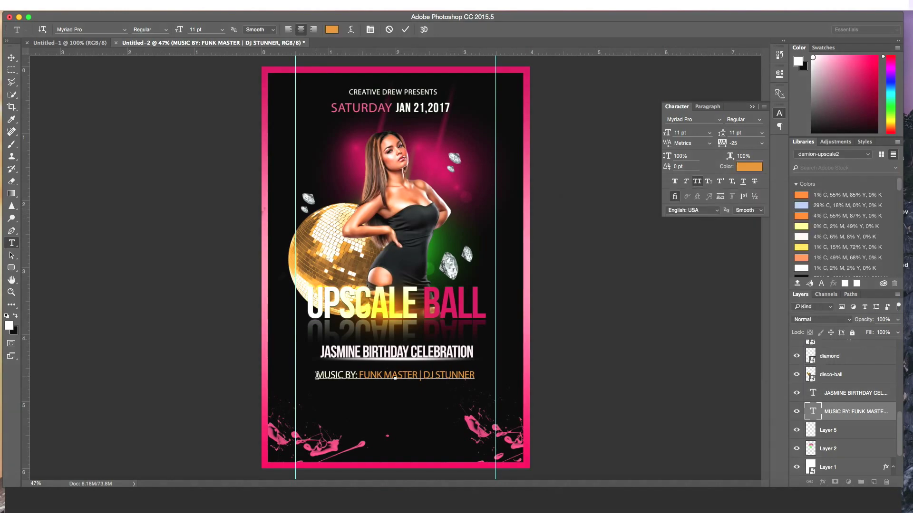
Step: Make the whole MUSIC BY line Myriad Pro Semibold at 9 pt
left_click(162, 29)
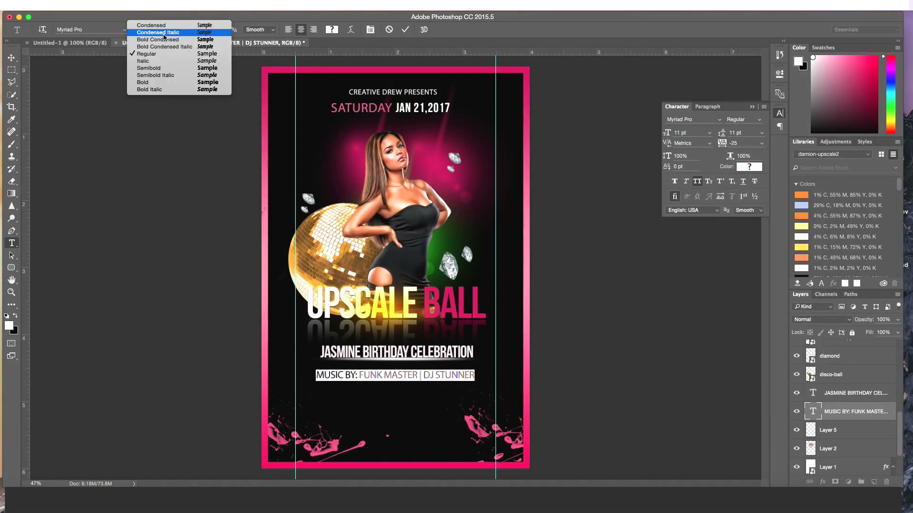
left_click(155, 68)
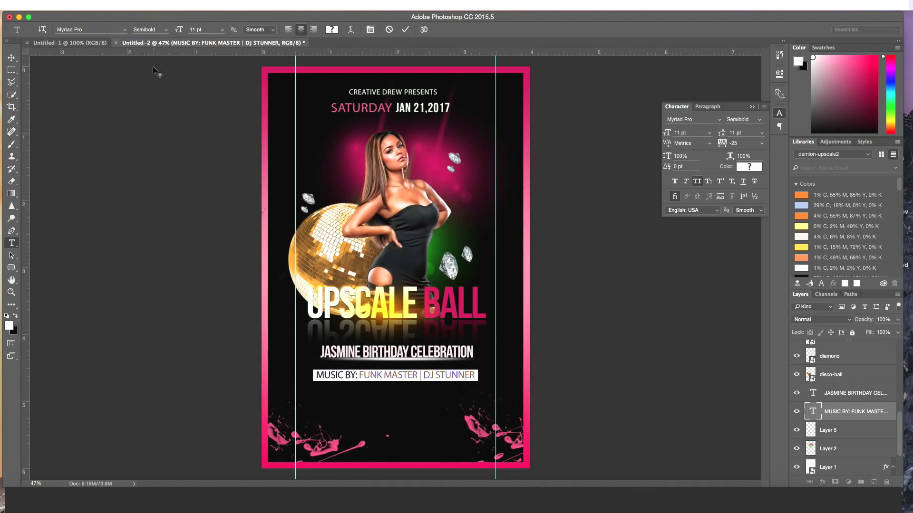
left_click(221, 30)
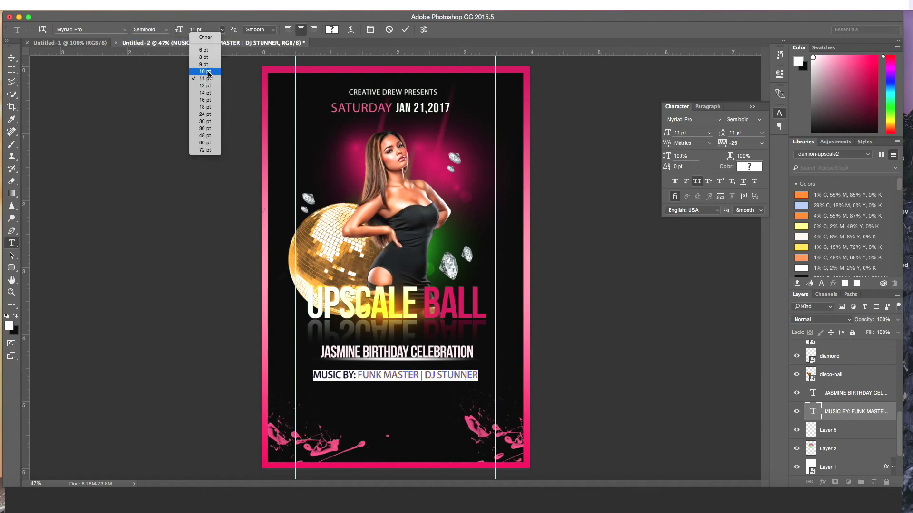
left_click(211, 69)
left_click(222, 31)
left_click(204, 63)
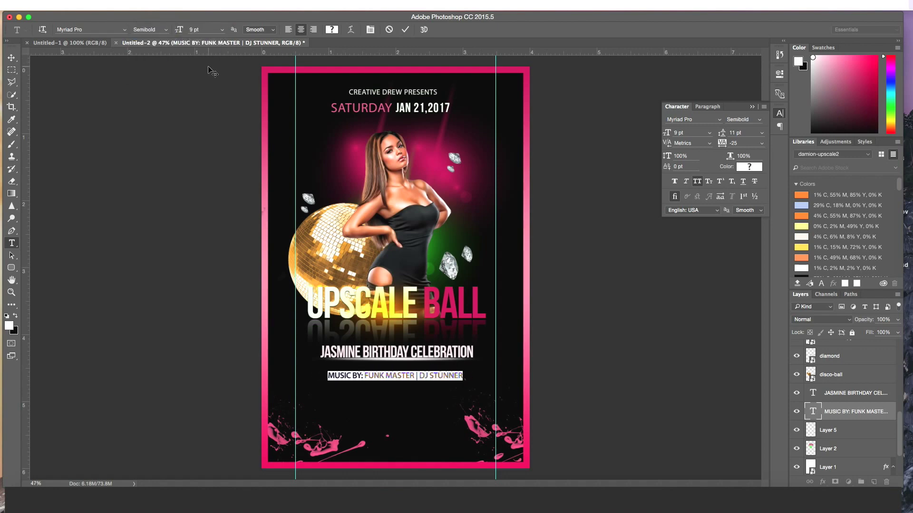
Step: Commit the credit line and nudge it up and to the right
left_click(12, 57)
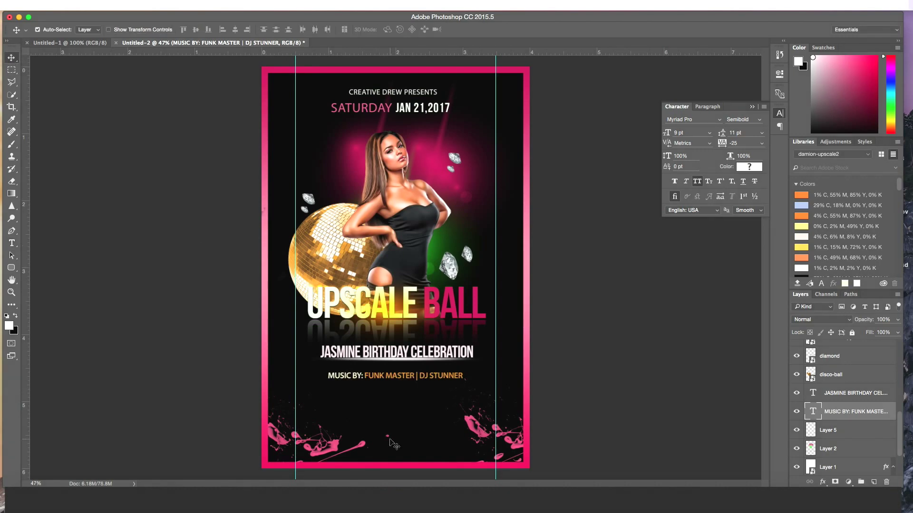
key("Up")
key("Up")
key("Up")
key("Right")
key("Right")
key("Right")
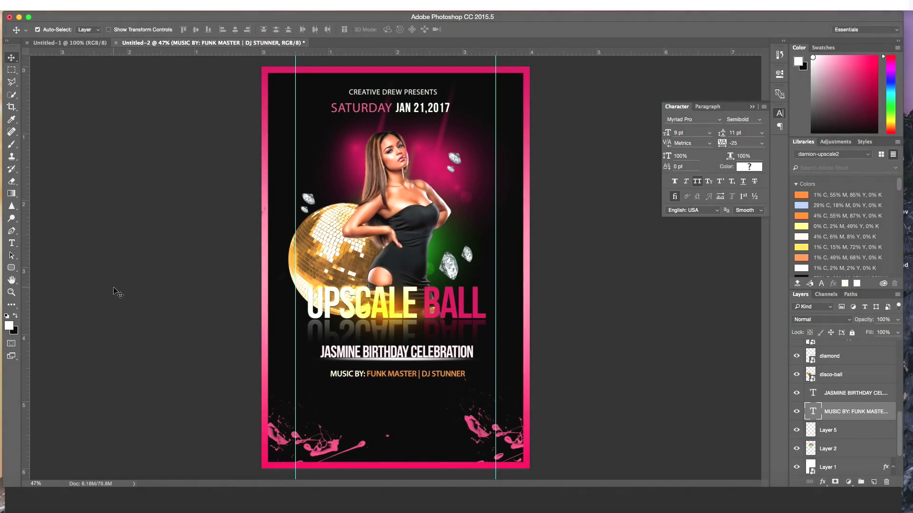
Step: Type a TICKET OUTLETS heading plus the Ballroom and Xpress Box Office phone lines
left_click(11, 243)
left_click(380, 400)
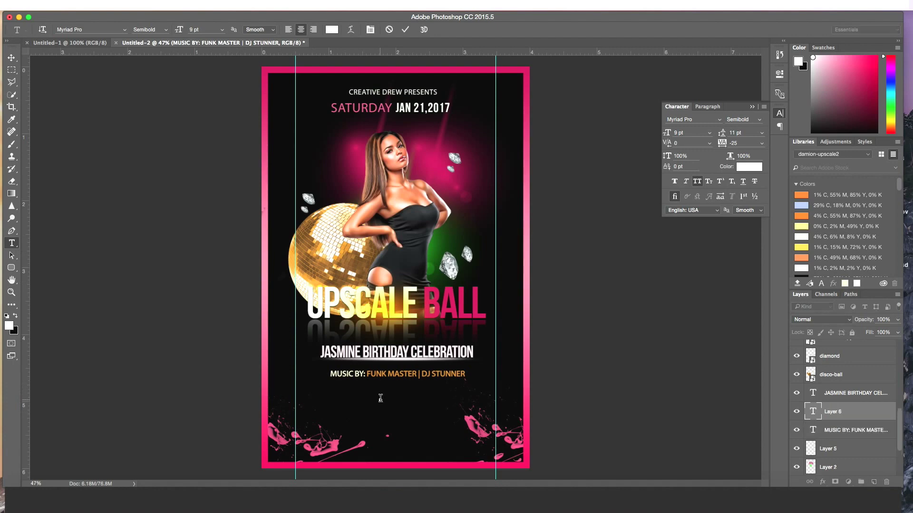
type("TICK")
type("ET")
type(" OUTLETS")
key("Return")
type("THE BALL")
type("ROOM")
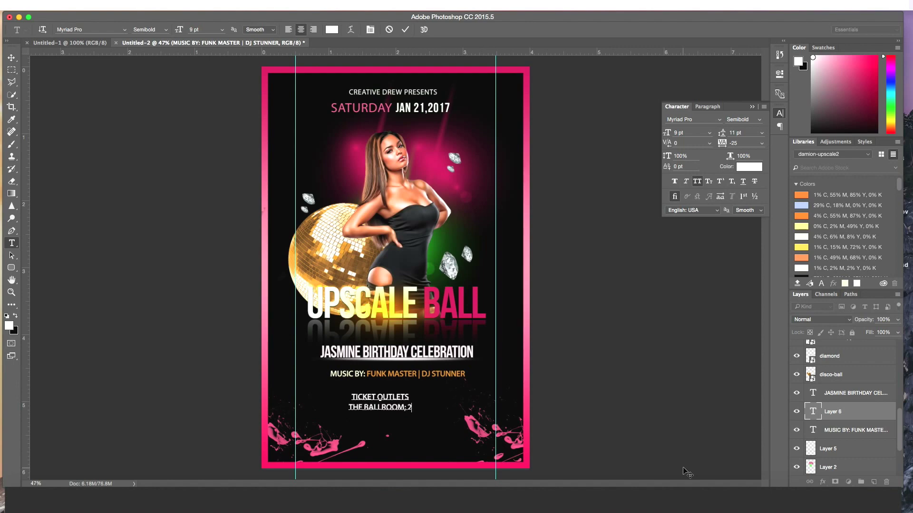
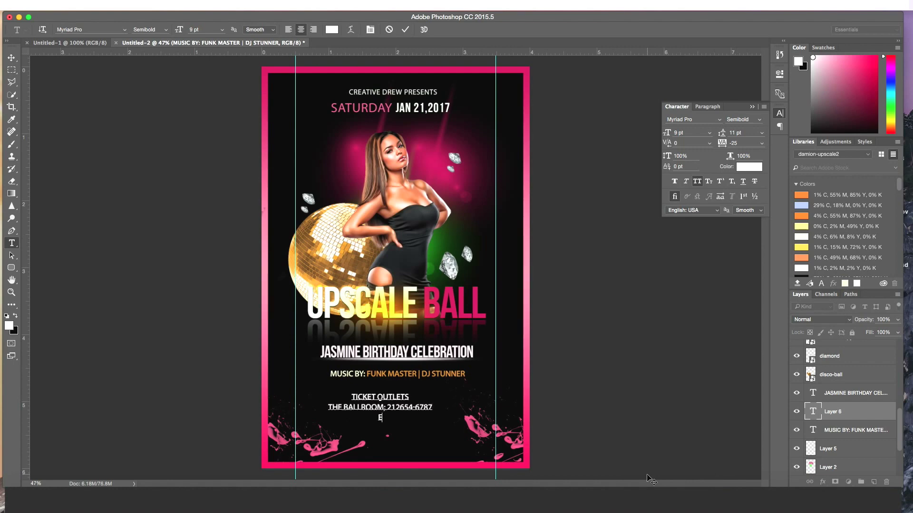
type("XPRESS")
type(" BO")
type("X OFF")
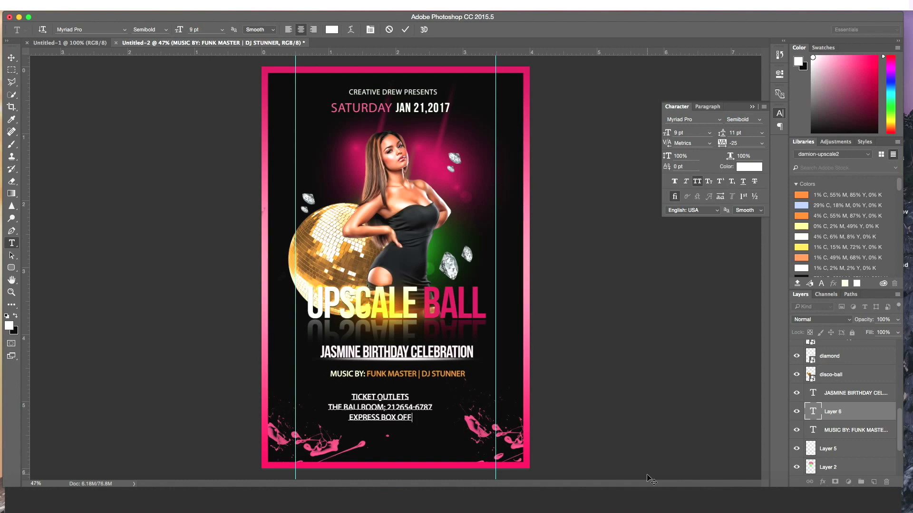
type("ICE:")
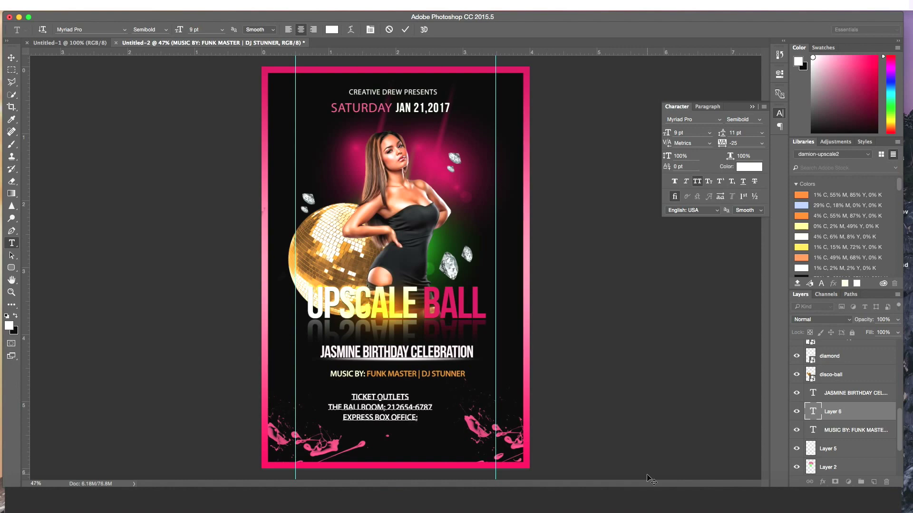
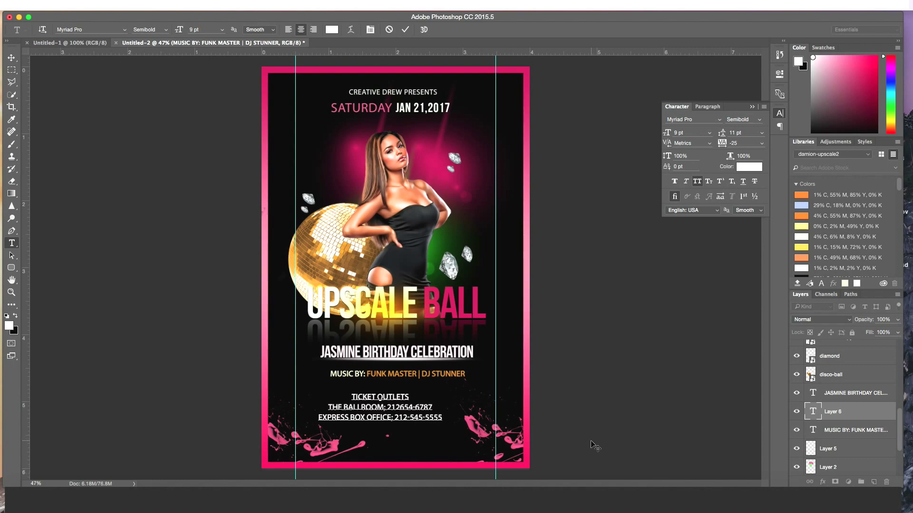
Step: Move the ticket block up beneath the music credits
left_click(11, 58)
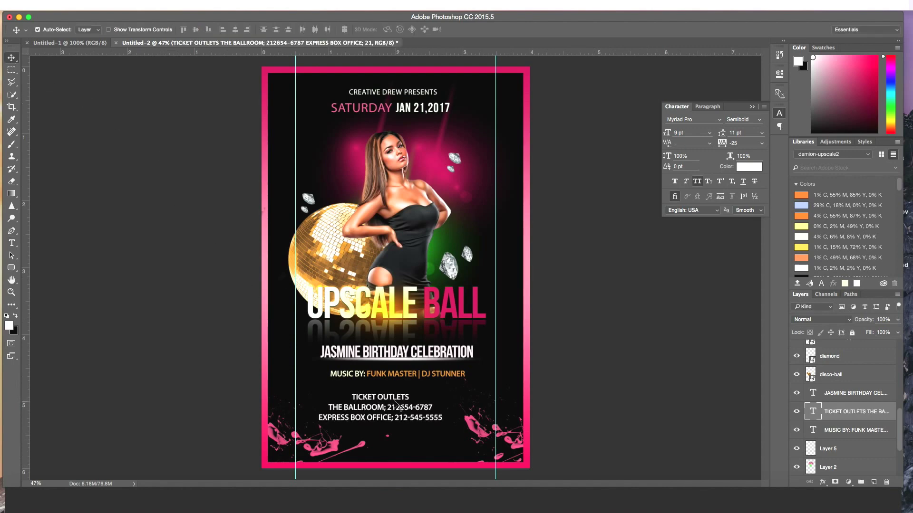
left_click_drag(385, 413, 404, 408)
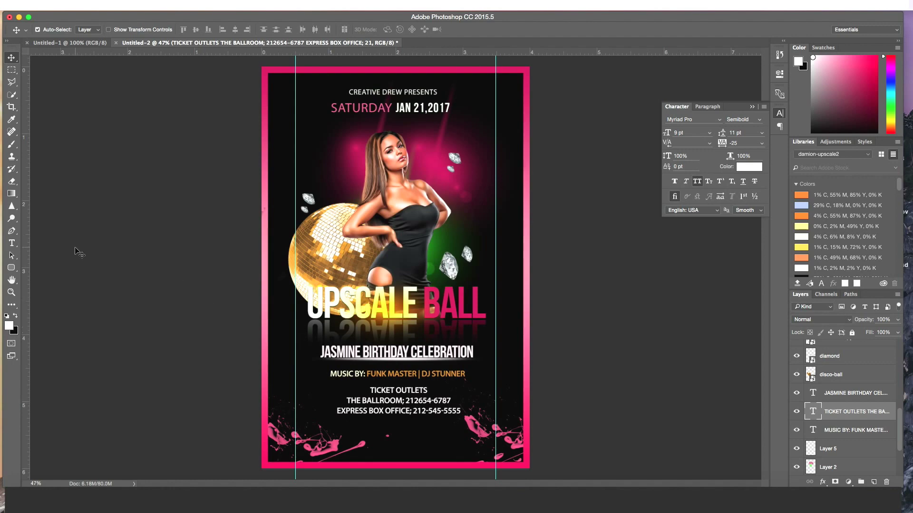
left_click(12, 244)
Step: Make the TICKET OUTLETS heading a light orange eyedropped from the disco ball
left_click(388, 390)
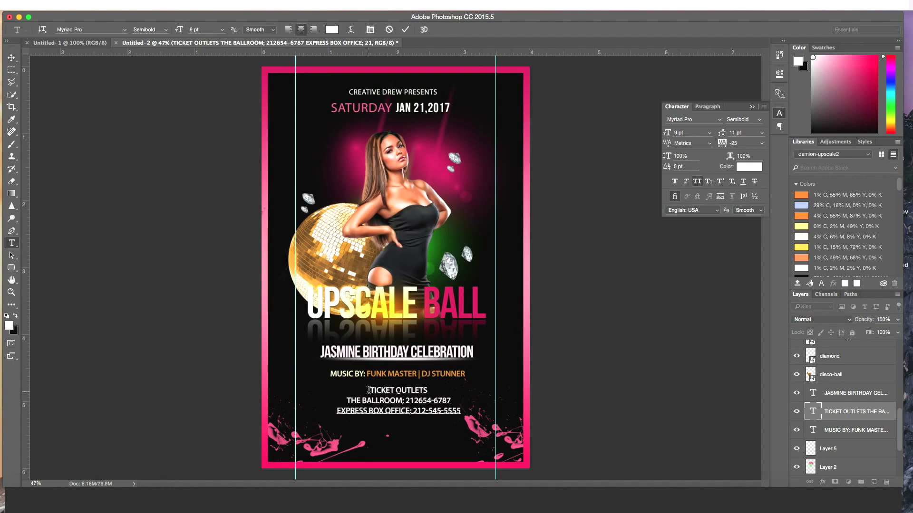
key("ctrl+a")
left_click(331, 29)
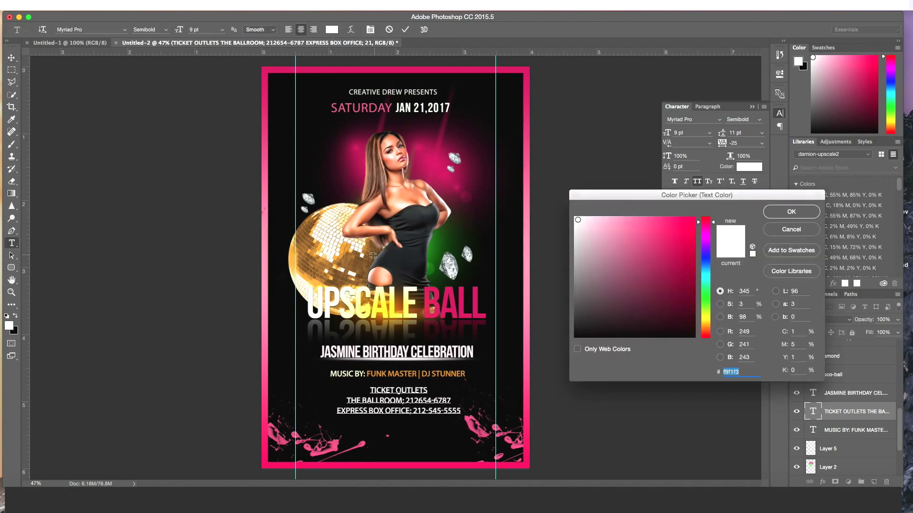
left_click(347, 250)
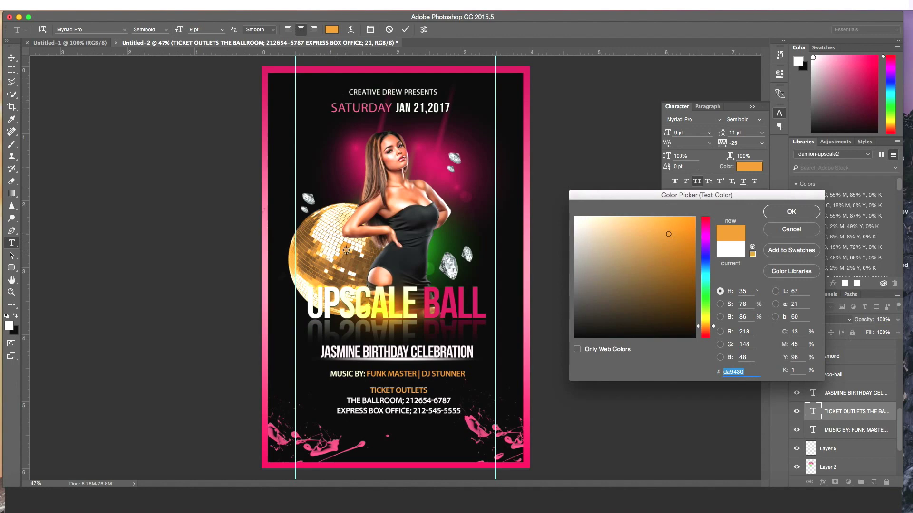
left_click(383, 302)
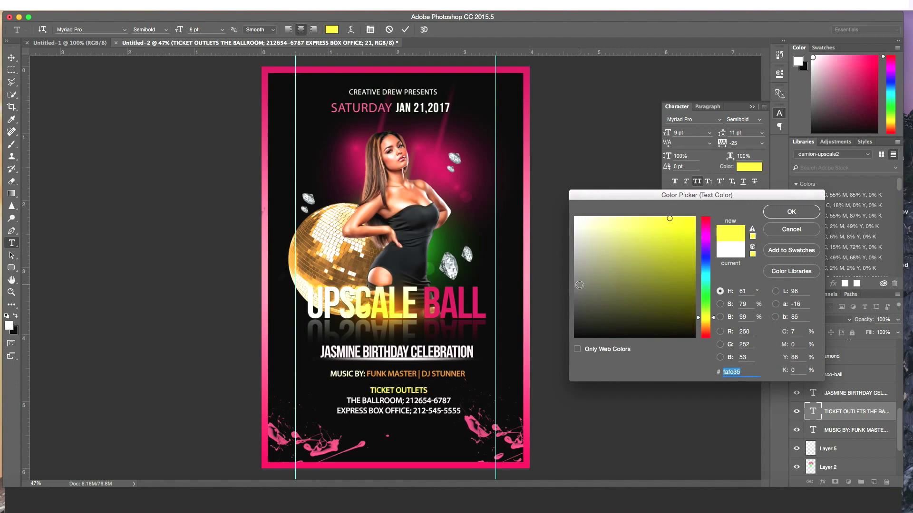
left_click(316, 287)
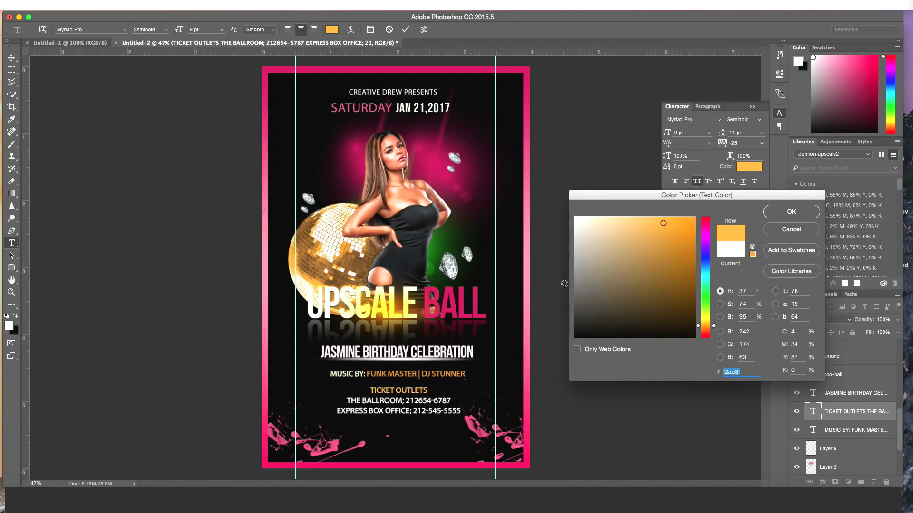
left_click(785, 215)
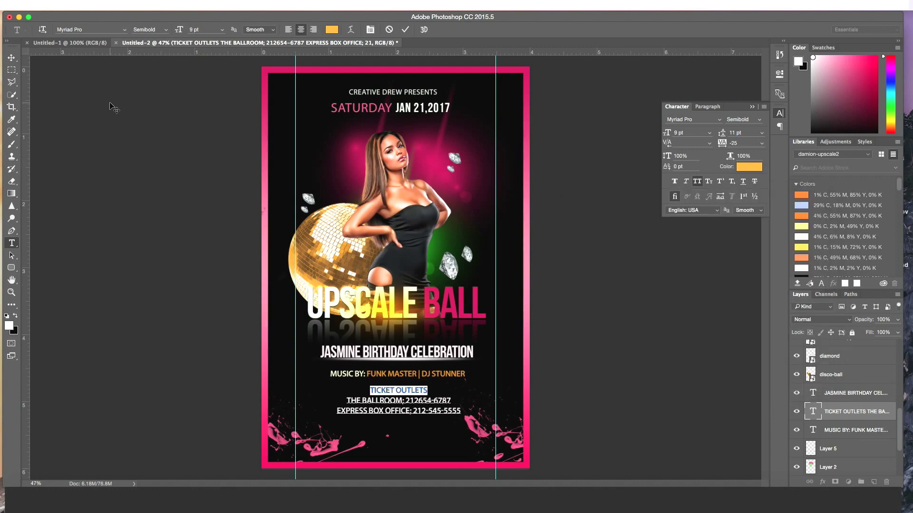
left_click(12, 58)
Step: Identify and select the bottom pink splash layer by toggling layer visibility
left_click(329, 452)
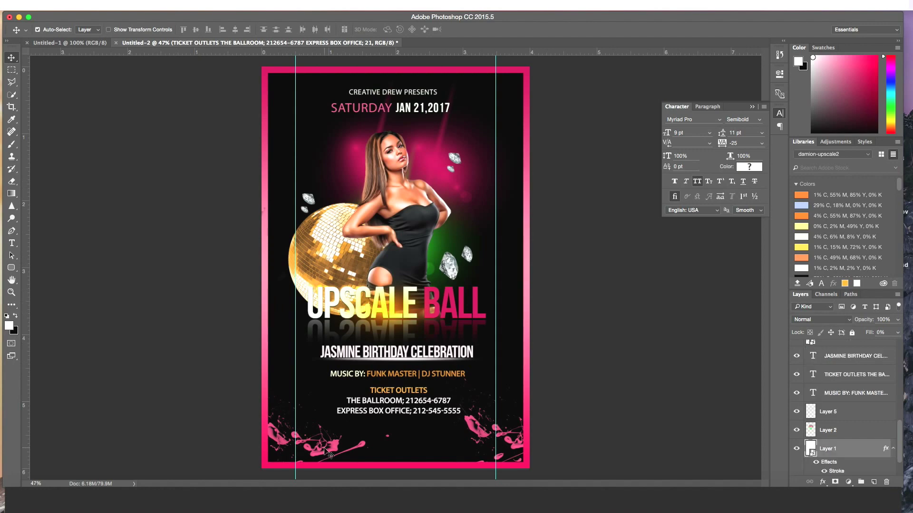
key("ctrl+t")
key("Return")
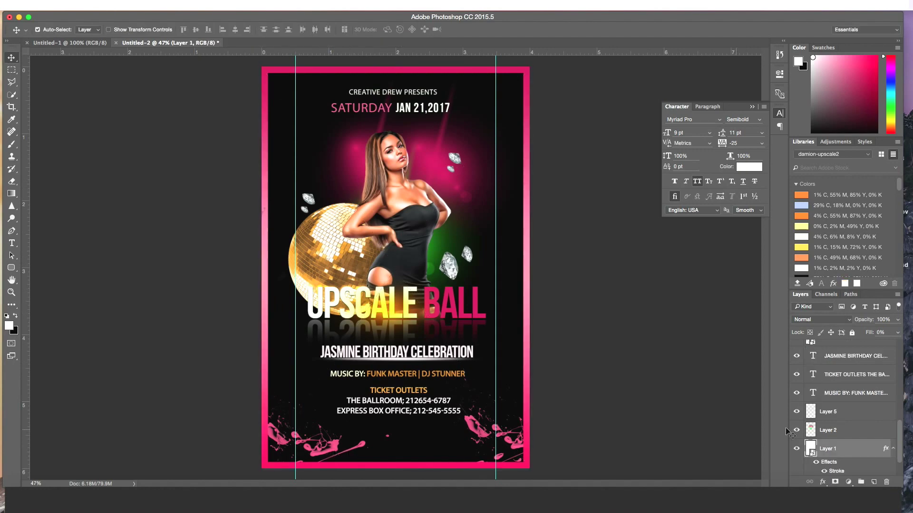
scroll(865, 429, "down", 2)
left_click(796, 411)
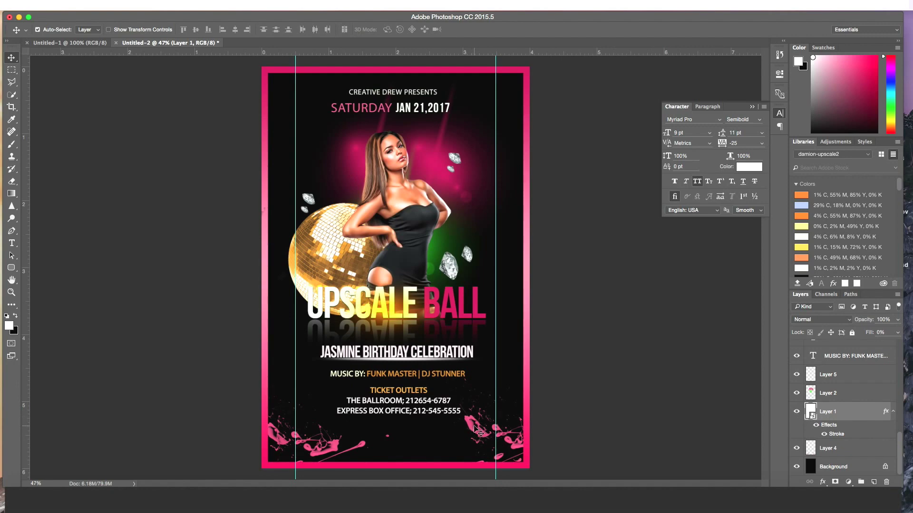
left_click(796, 374)
left_click(796, 411)
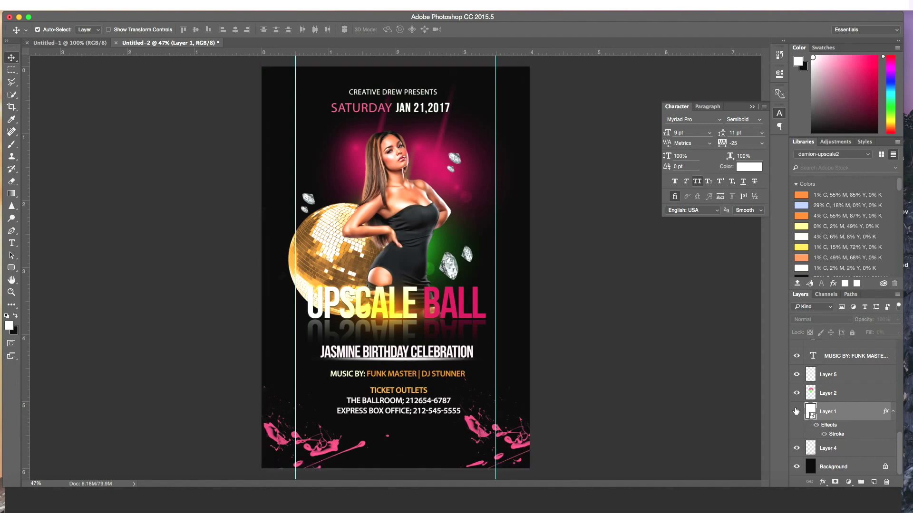
left_click(843, 450)
left_click(796, 449)
Step: Free-transform the splash artwork, stretching it wider to the right and left
key("ctrl+t")
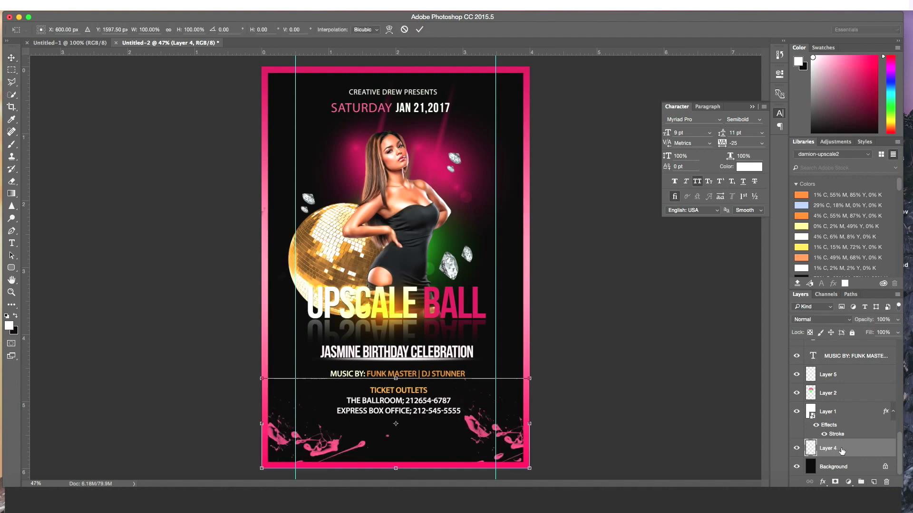
left_click_drag(544, 425, 566, 423)
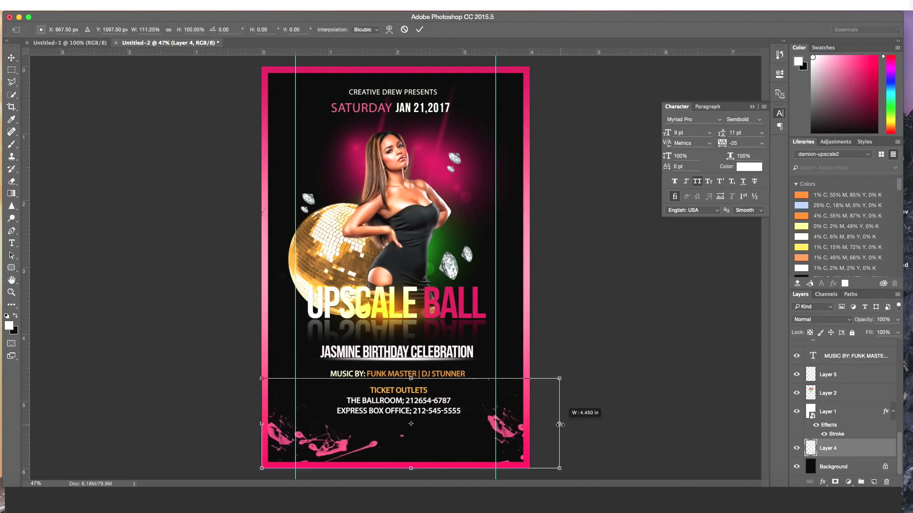
left_click_drag(260, 423, 213, 422)
key("Return")
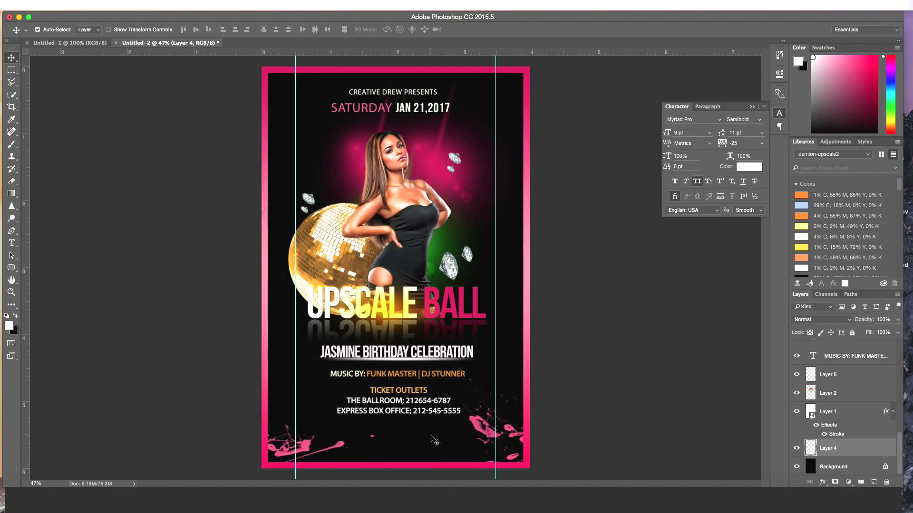
Step: Add HAMMERSTEIN BALLROOM near the bottom in Bebas Neue at 18 pt
left_click(12, 244)
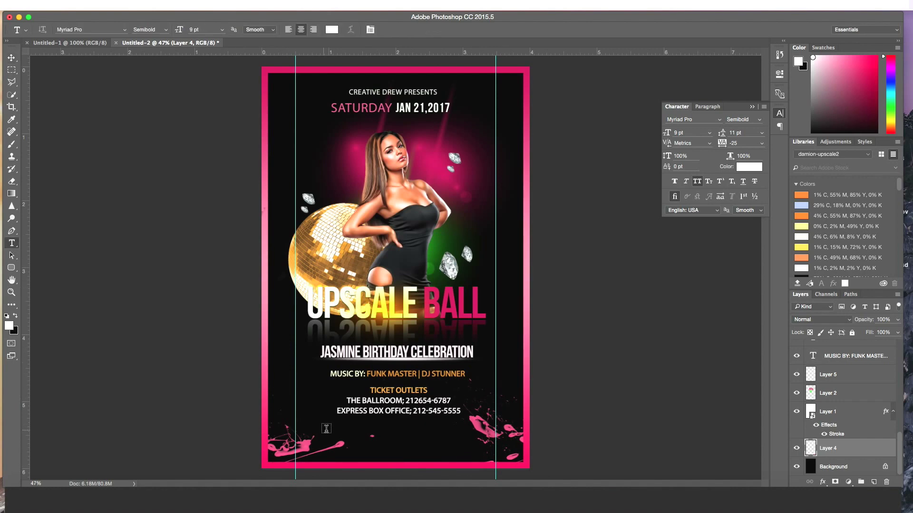
left_click(351, 440)
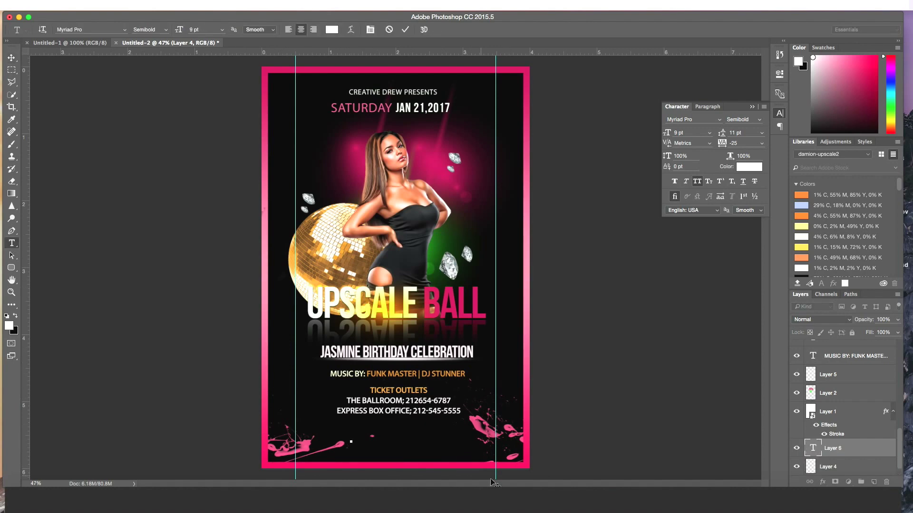
left_click(222, 30)
left_click(211, 93)
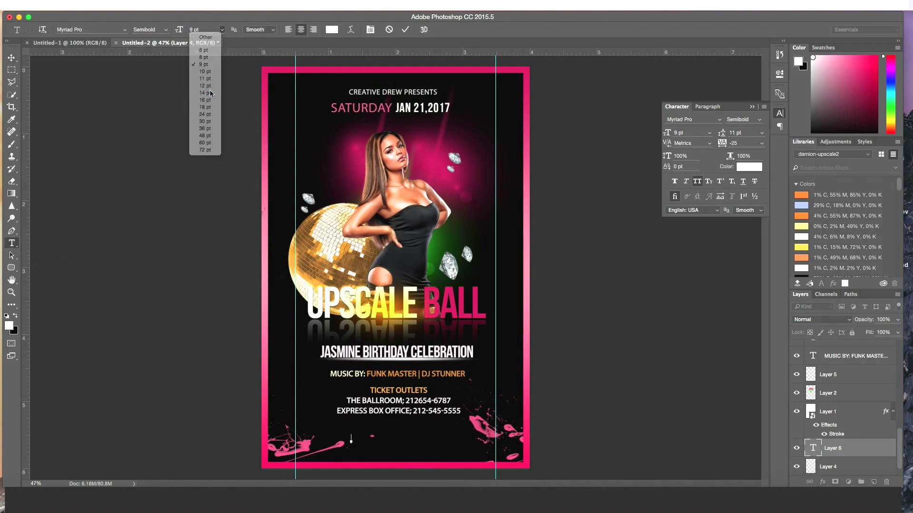
left_click(125, 30)
left_click(104, 66)
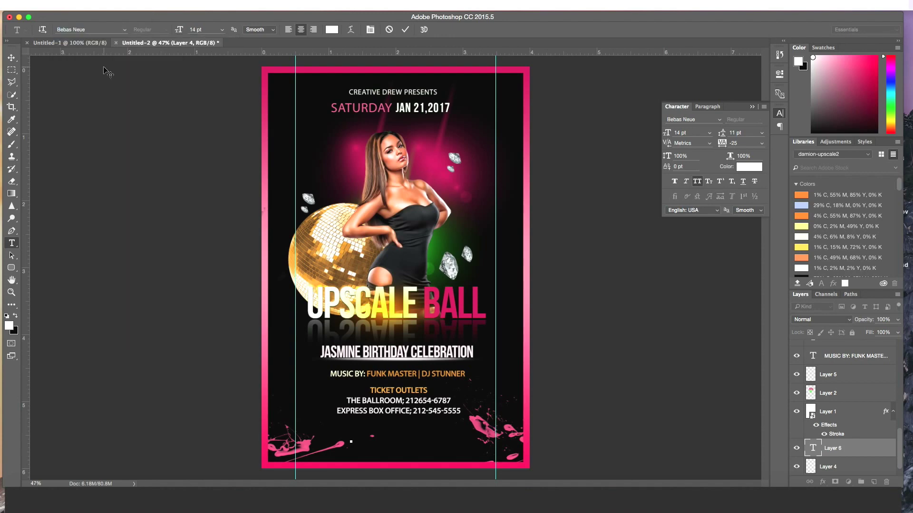
type("HAMM")
type("ERST")
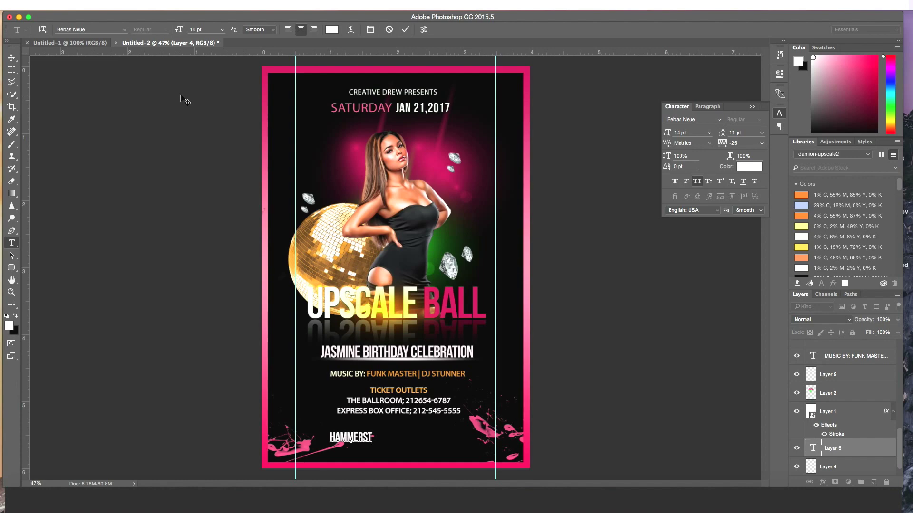
type("EIN")
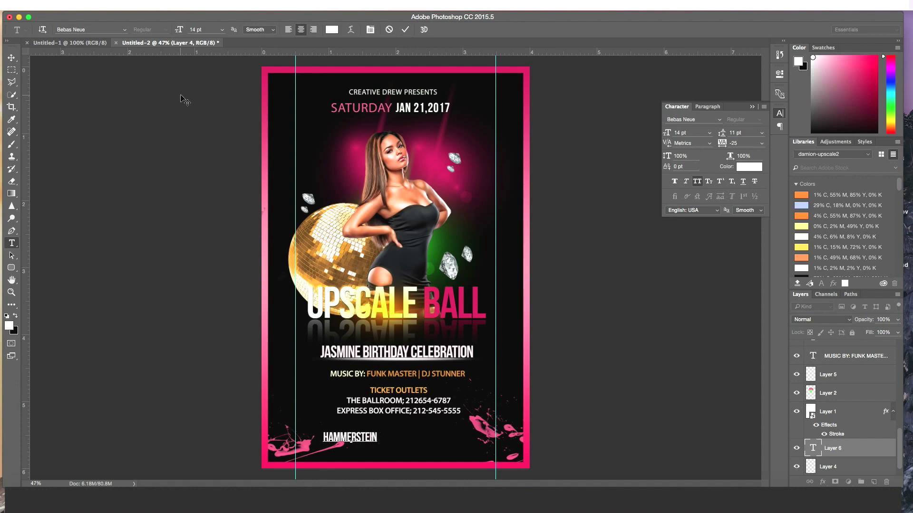
type(" BALLROOM")
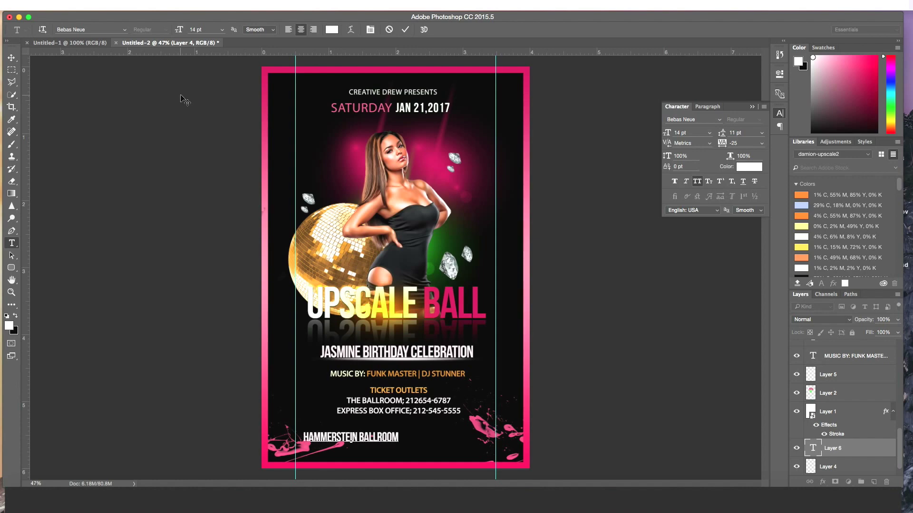
left_click_drag(402, 436, 252, 437)
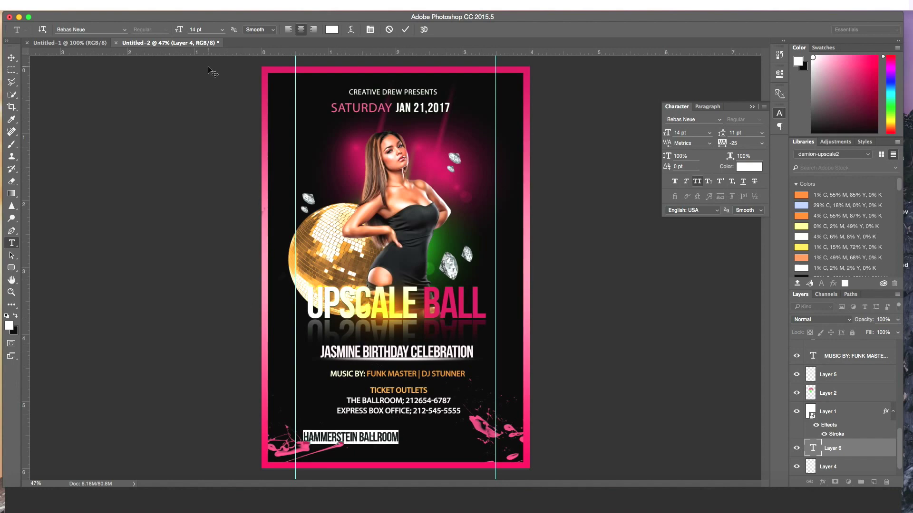
left_click(221, 30)
left_click(210, 113)
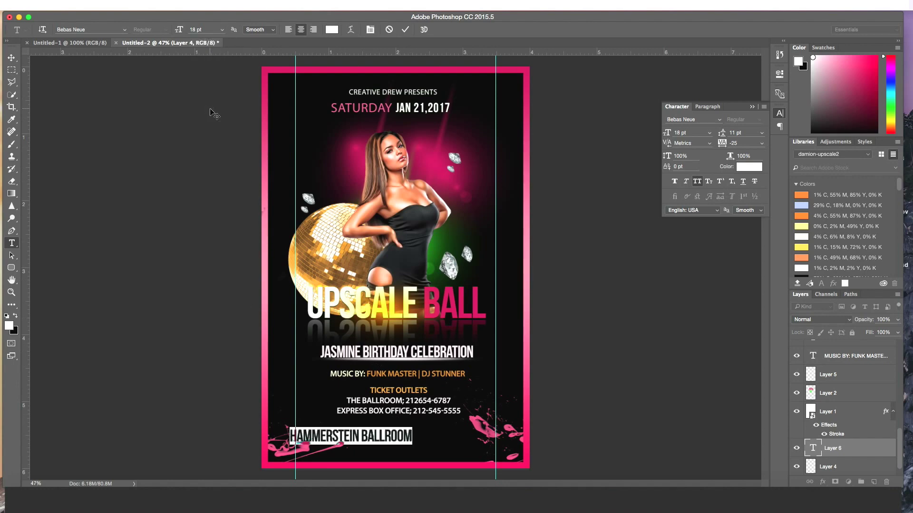
left_click(11, 58)
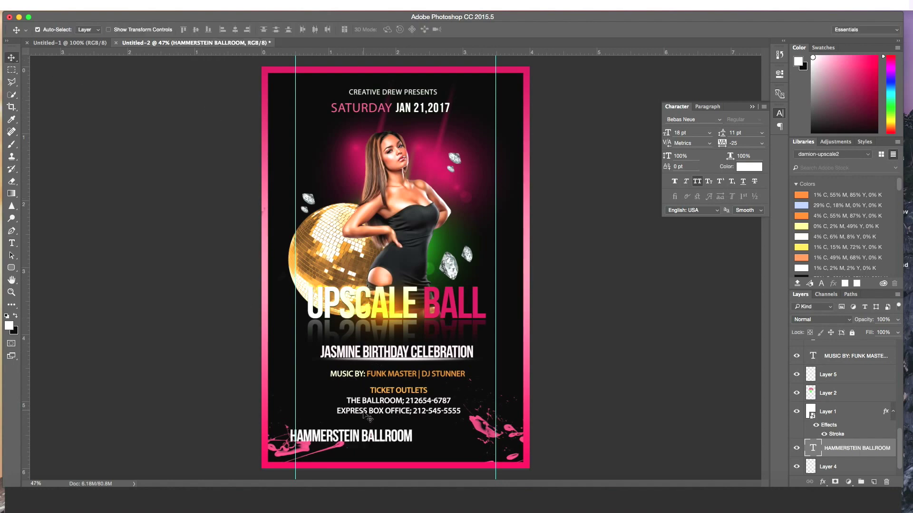
Step: Select the venue layer and nudge it right and up to centre it
left_click(366, 441)
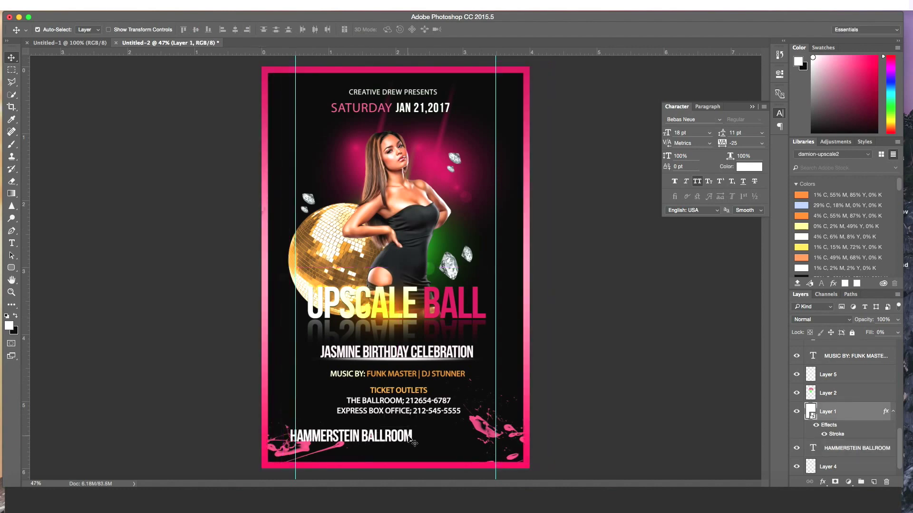
left_click(845, 452)
key("shift+Right")
key("shift+Right")
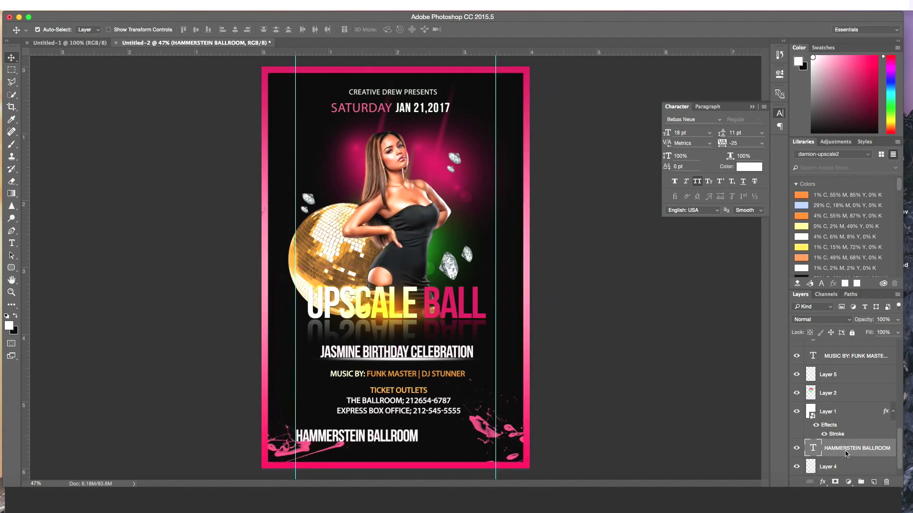
key("shift+Right")
key("shift+Right")
key("shift+Right")
key("shift+Right")
key("shift+Right")
key("shift+Right")
key("shift+Right")
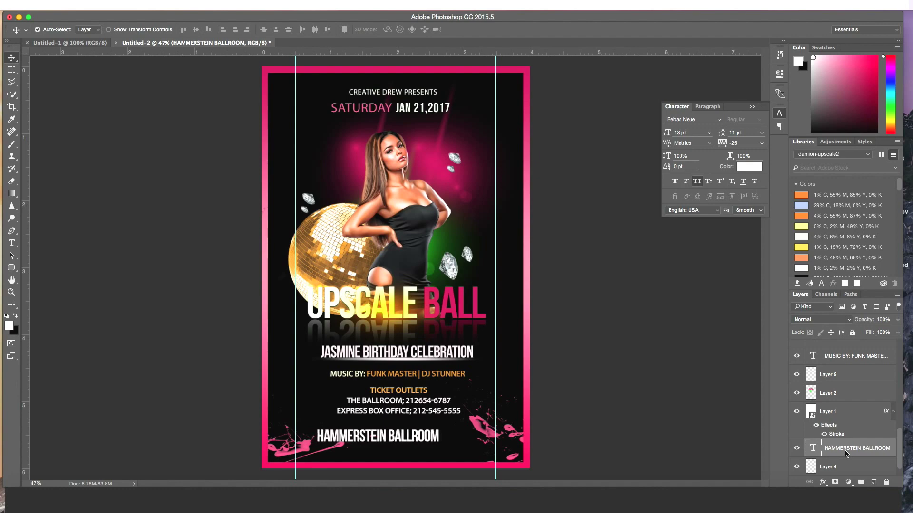
key("shift+Right")
key("shift+Right")
key("shift+Right")
key("shift+Right")
key("shift+Right")
key("shift+Right")
key("shift+Right")
key("shift+Right")
key("shift+Right")
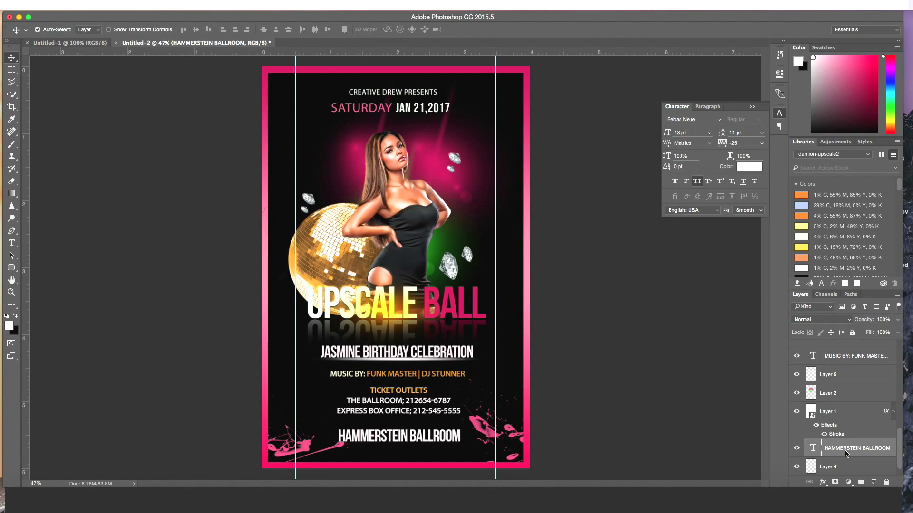
key("shift+Right")
key("shift+Up")
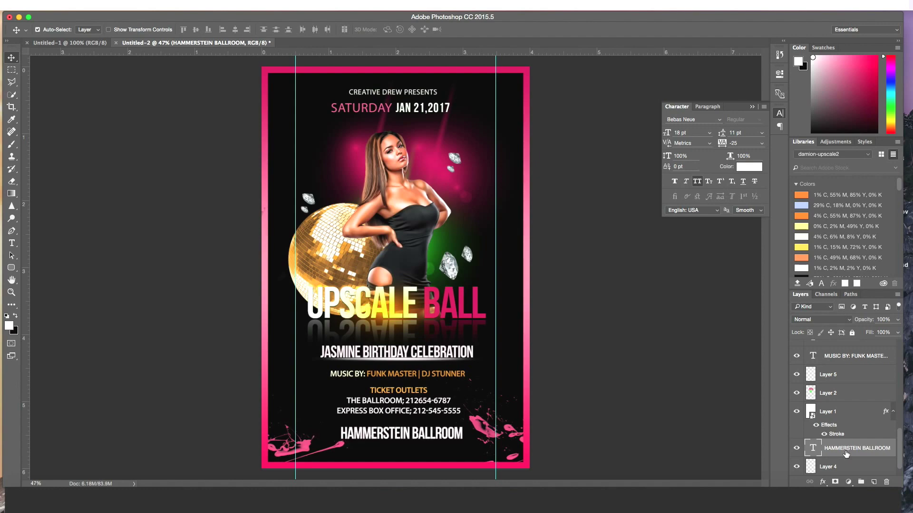
Step: Add the venue's street-address line below the venue name in Myriad Pro 9 pt
left_click(12, 243)
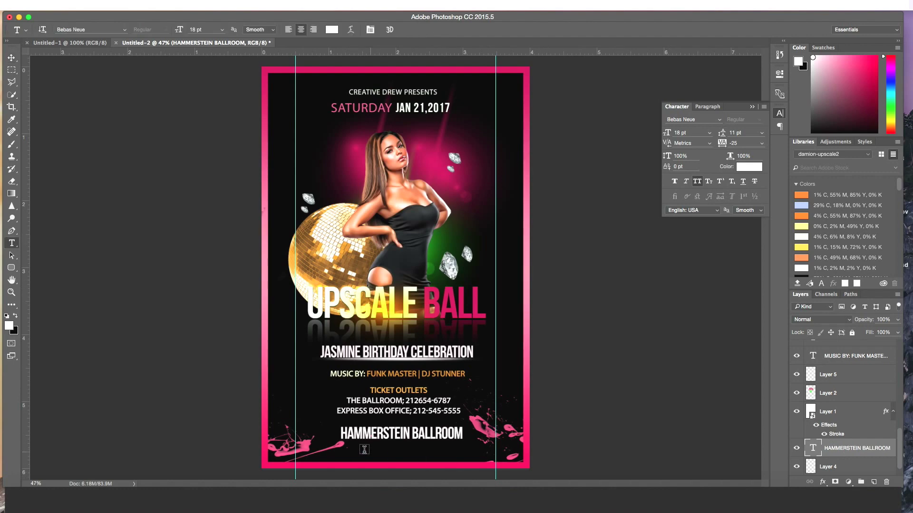
left_click(365, 450)
type("311 WEST")
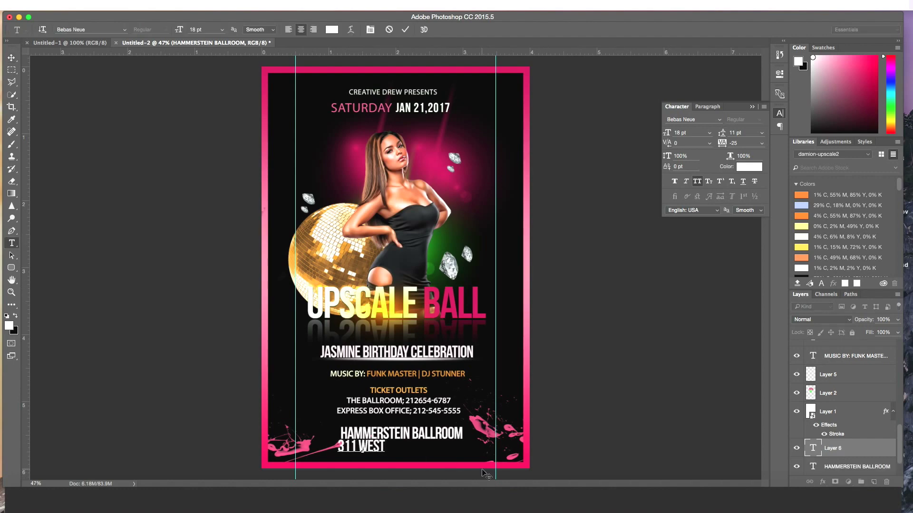
type("34S")
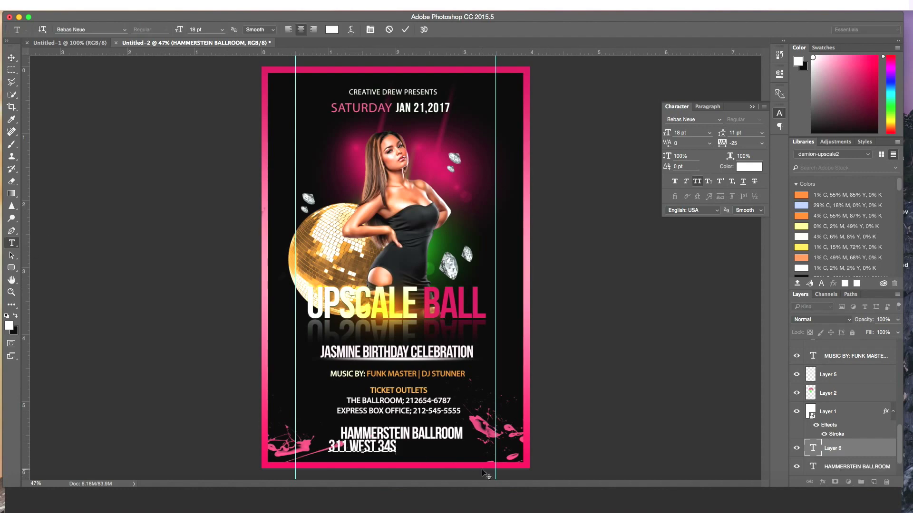
type("T")
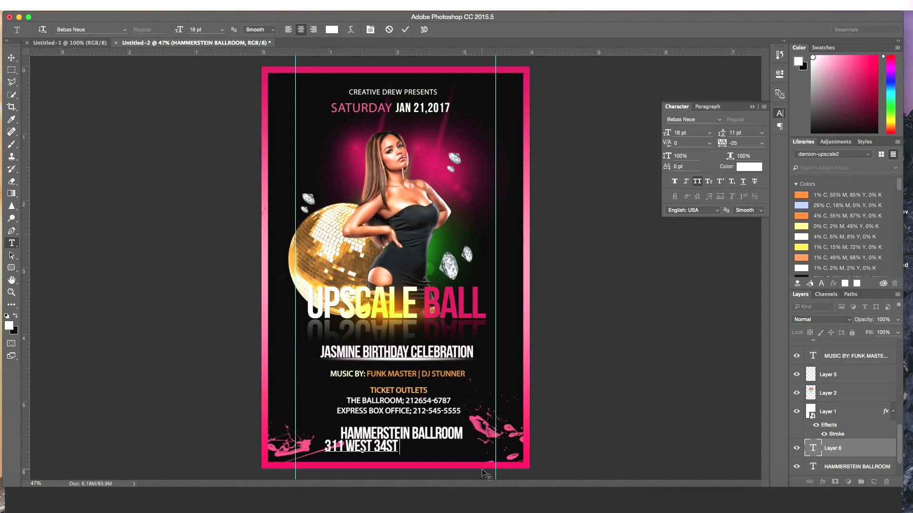
type(" NEW YORK")
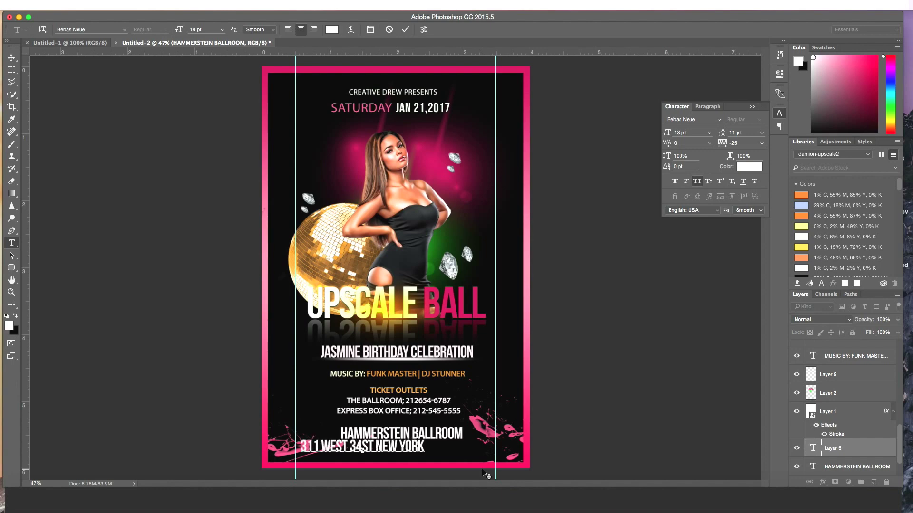
type(",")
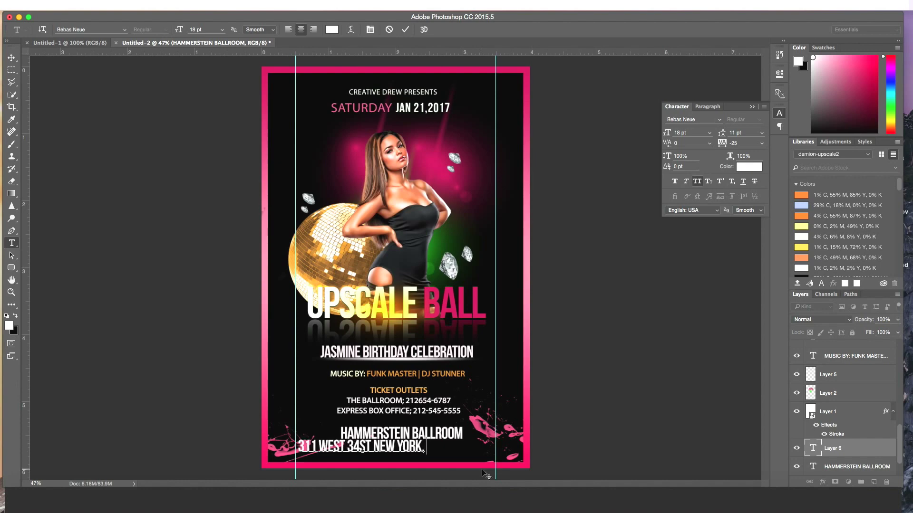
type(" NY 1")
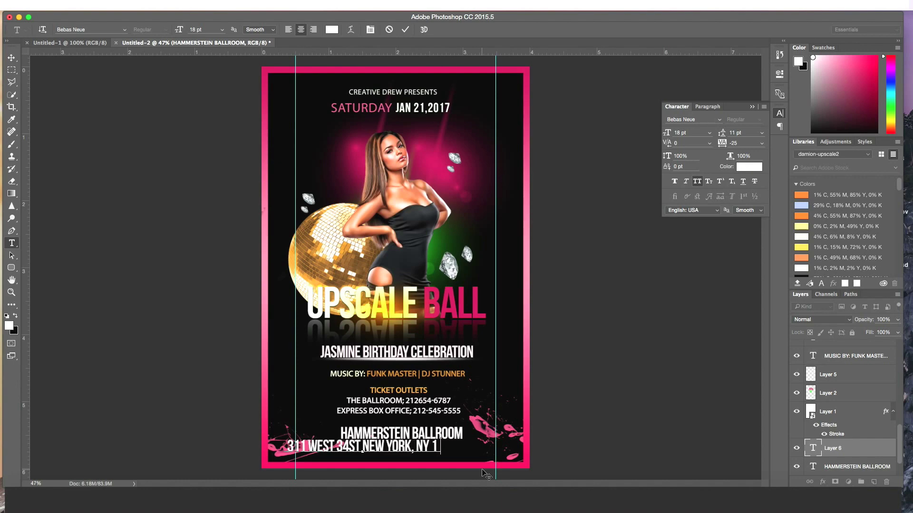
type("0001")
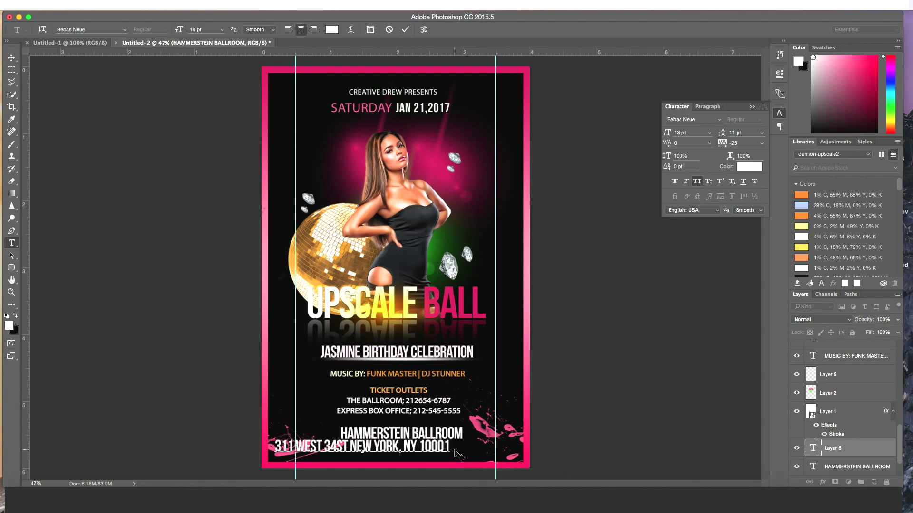
left_click_drag(454, 449, 257, 435)
left_click(123, 31)
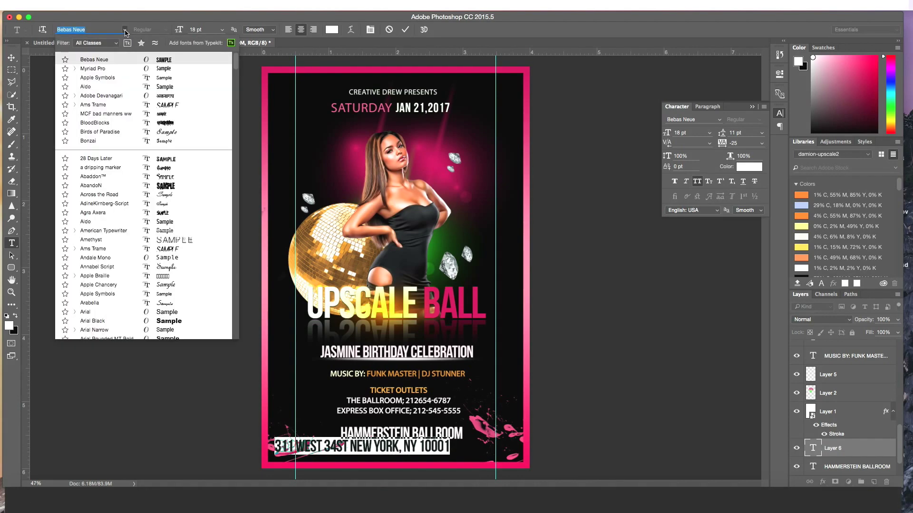
left_click(109, 71)
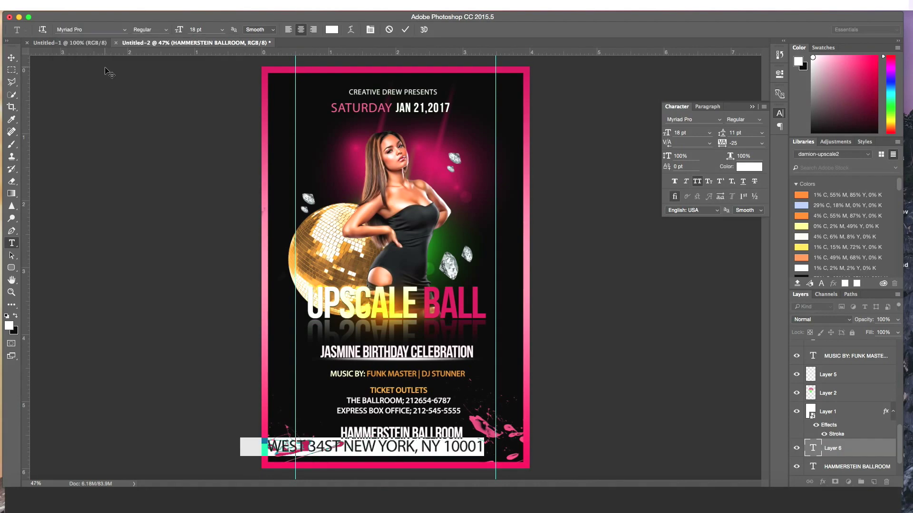
left_click(221, 29)
left_click(212, 75)
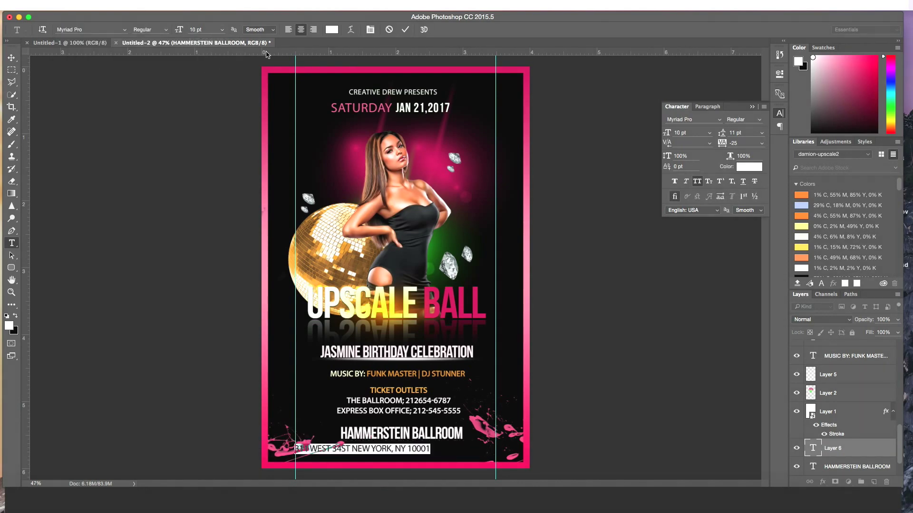
left_click(223, 30)
left_click(204, 67)
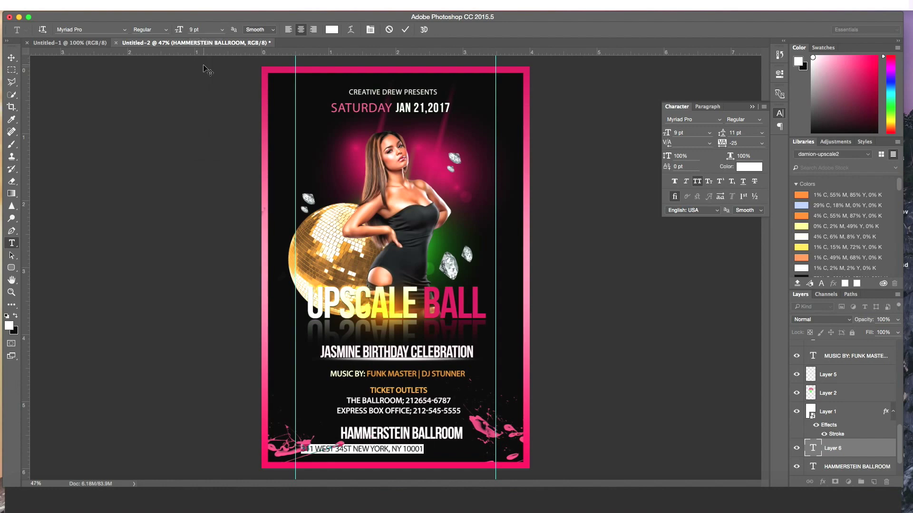
left_click(12, 57)
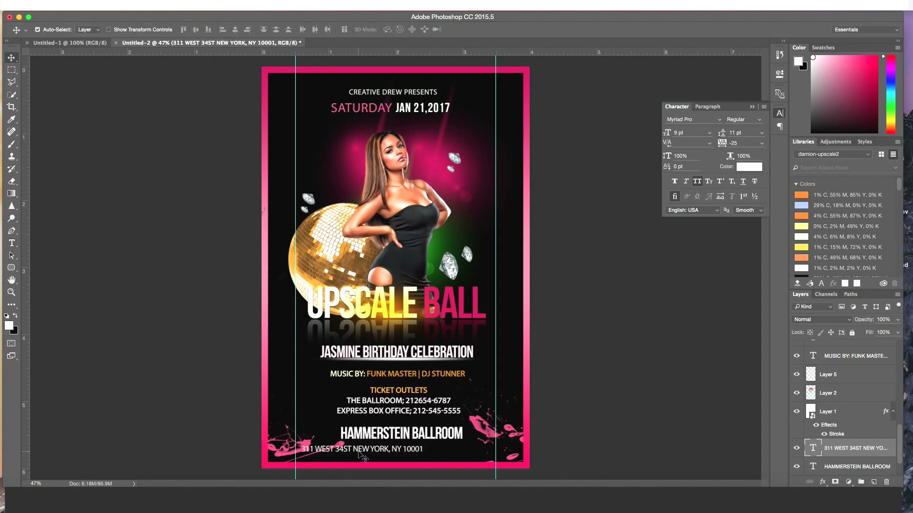
Step: Select the address layer and nudge it to centre beneath the venue name
left_click_drag(363, 455, 363, 456)
left_click(849, 451)
key("shift+Right")
key("shift+Right")
key("shift+Right")
key("shift+Right")
key("shift+Right")
key("shift+Right")
key("shift+Right")
key("shift+Right")
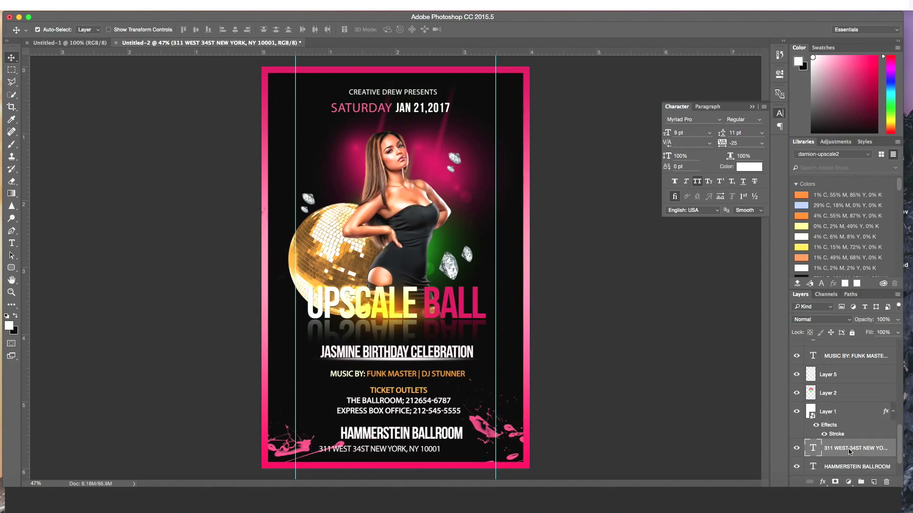
key("shift+Right")
key("shift+Right")
key("shift+Right")
key("shift+Right")
key("shift+Right")
key("shift+Right")
key("shift+Right")
key("shift+Right")
key("shift+Right")
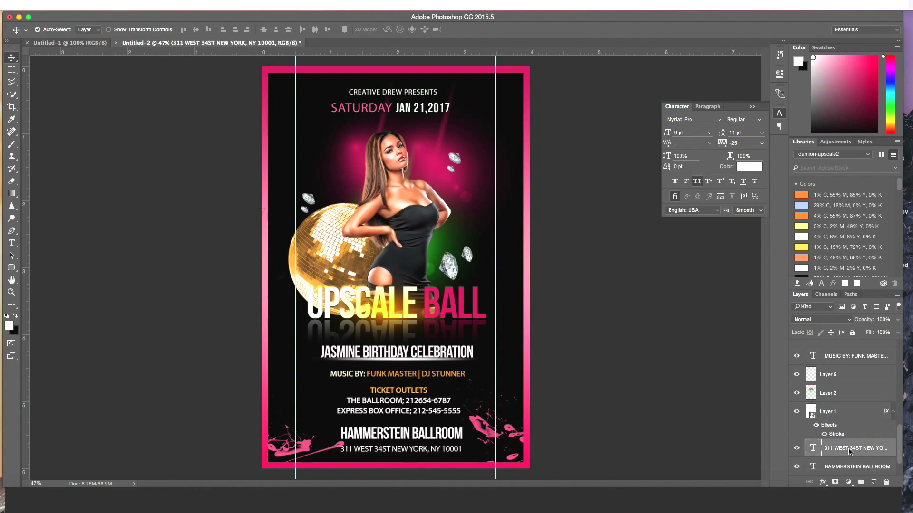
key("shift+Right")
key("shift+Right")
key("shift+Up")
key("shift+Left")
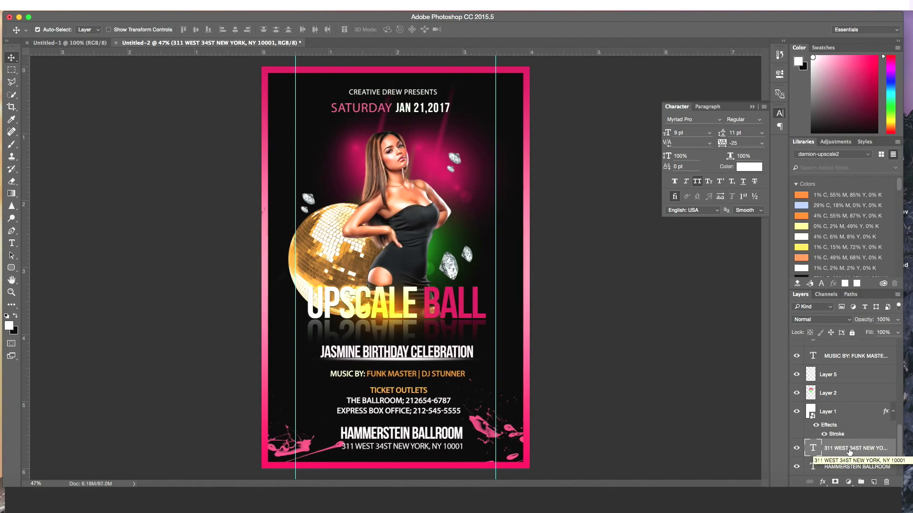
key("Left")
key("Left")
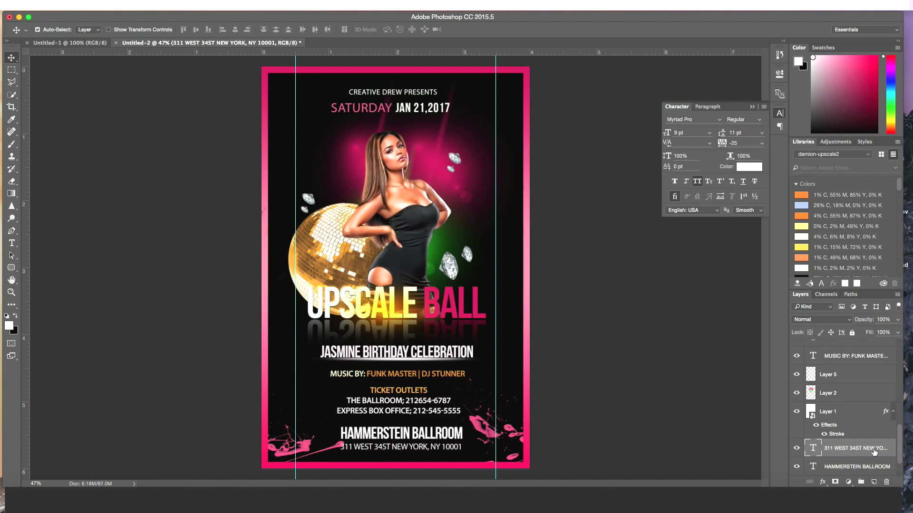
Step: Give the address a gold Color Overlay sampled from the disco ball, plus a drop shadow
left_click(822, 482)
left_click(842, 432)
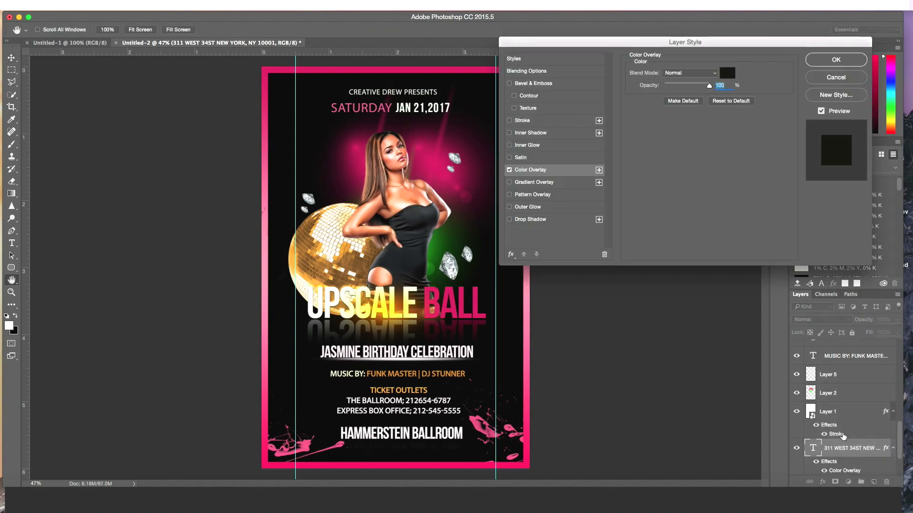
left_click(727, 72)
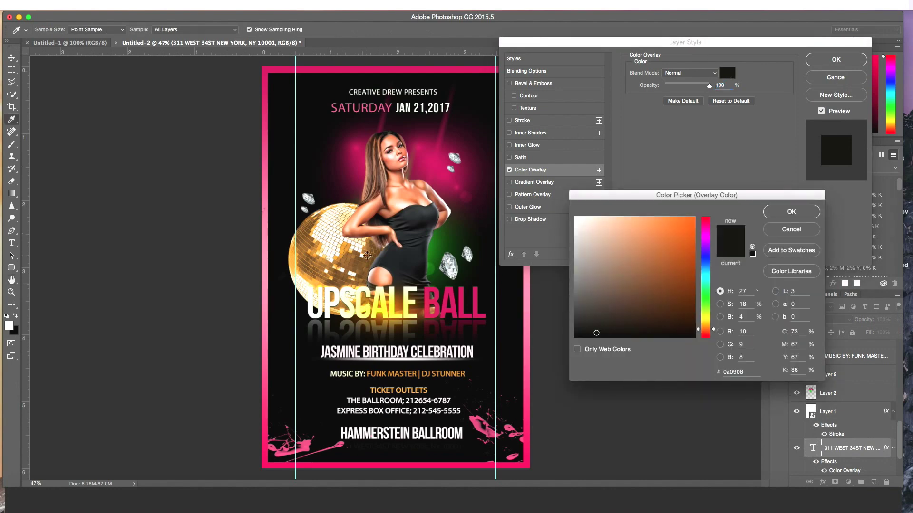
left_click(312, 283)
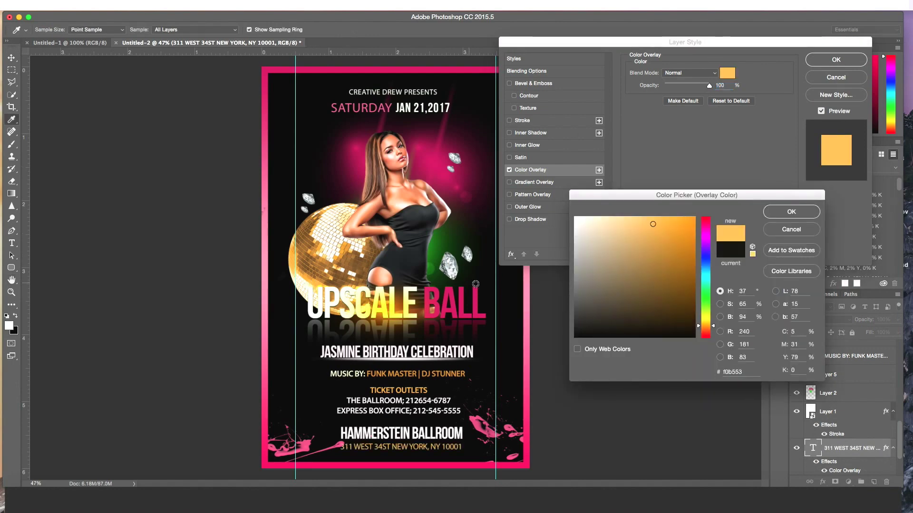
left_click(791, 212)
left_click(509, 219)
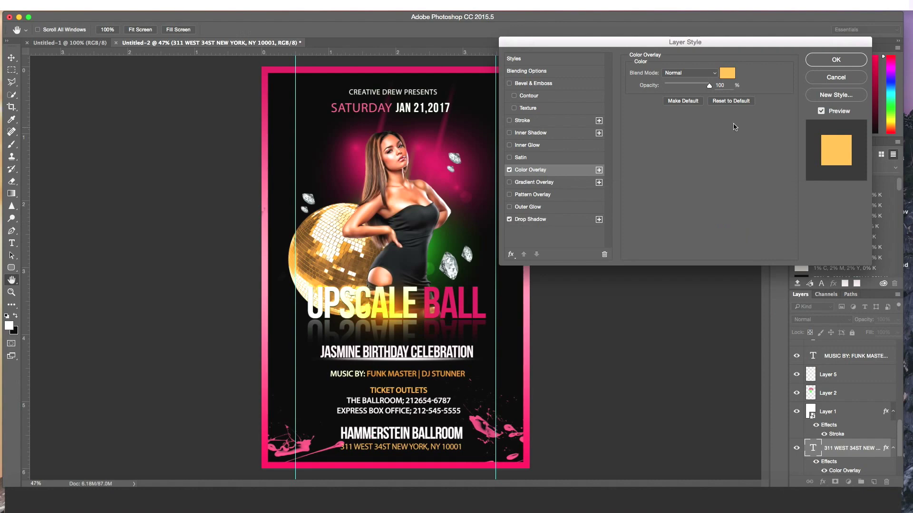
left_click(835, 60)
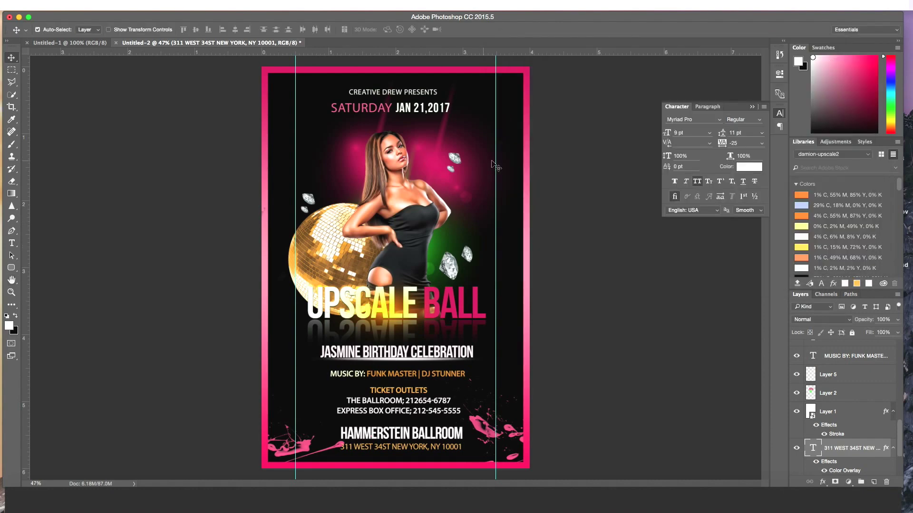
left_click(575, 258)
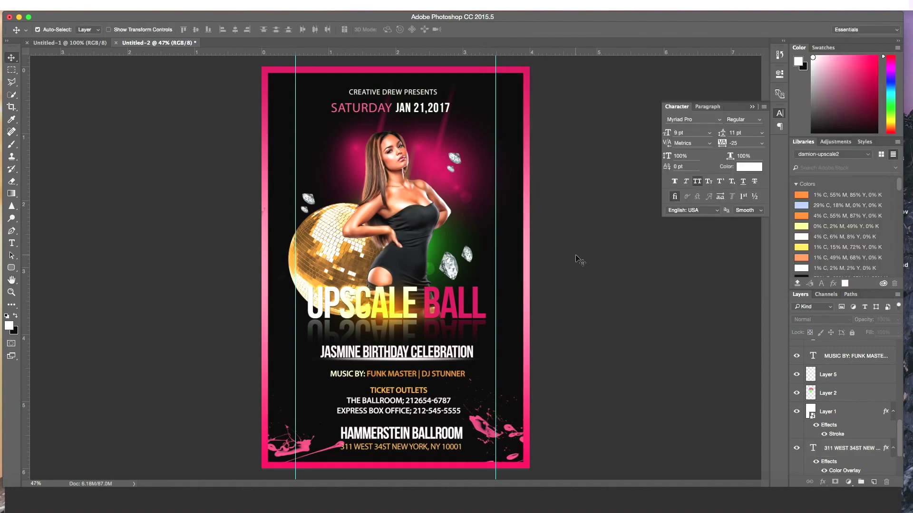
Step: Nudge the CREATIVE DREW PRESENTS line up and add a red Gradient Fill layer
left_click(402, 110)
left_click_drag(401, 110, 400, 95)
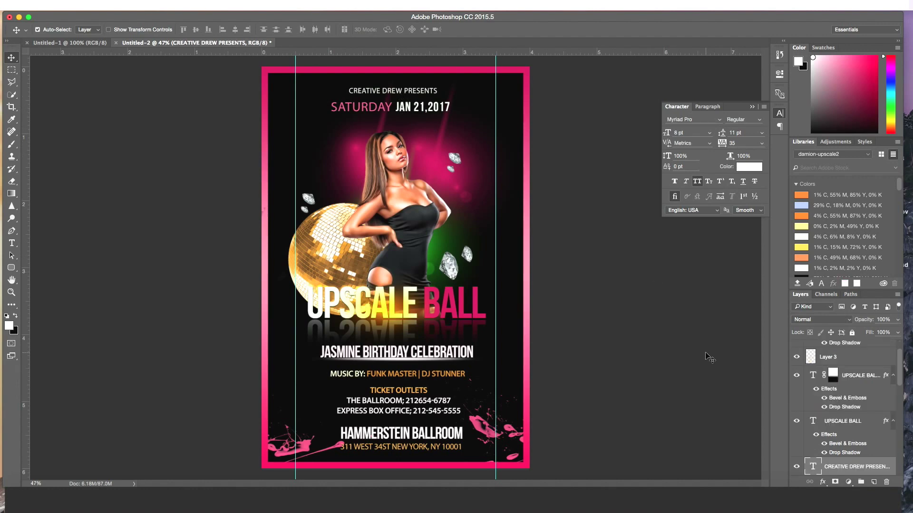
left_click(848, 482)
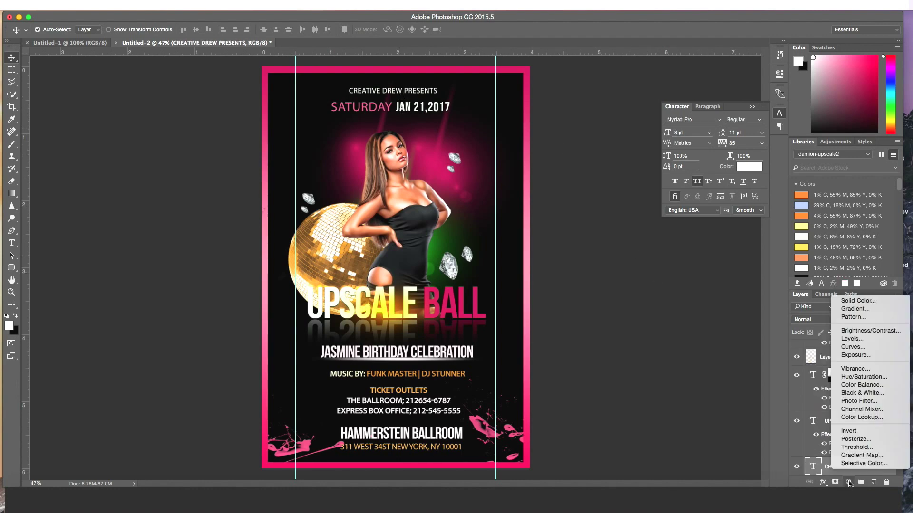
left_click(871, 310)
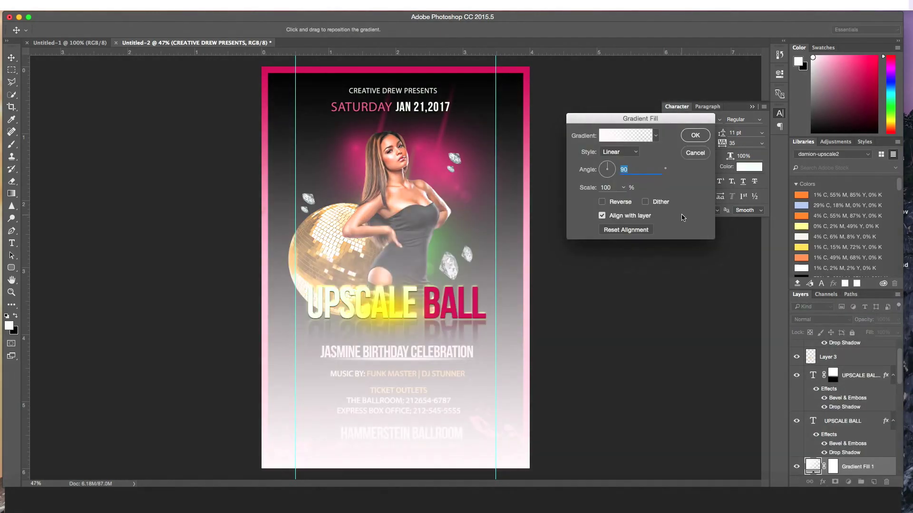
left_click(656, 137)
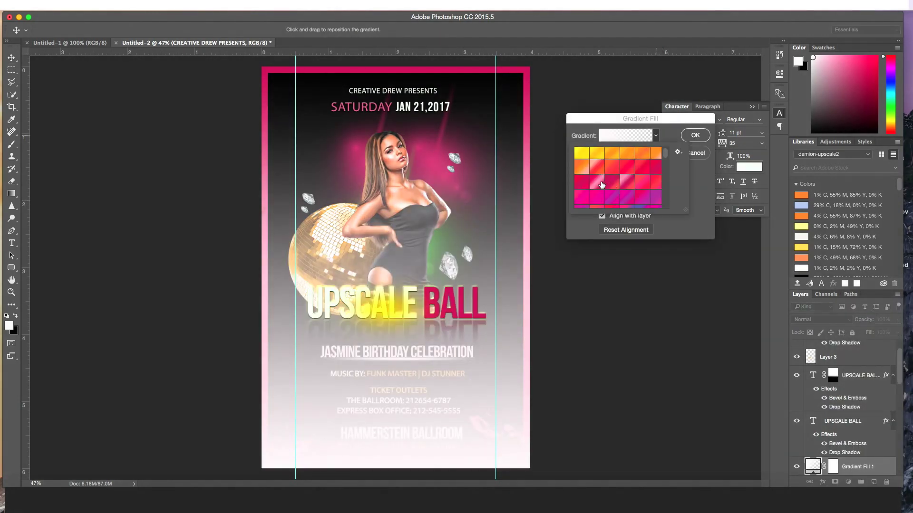
left_click(643, 169)
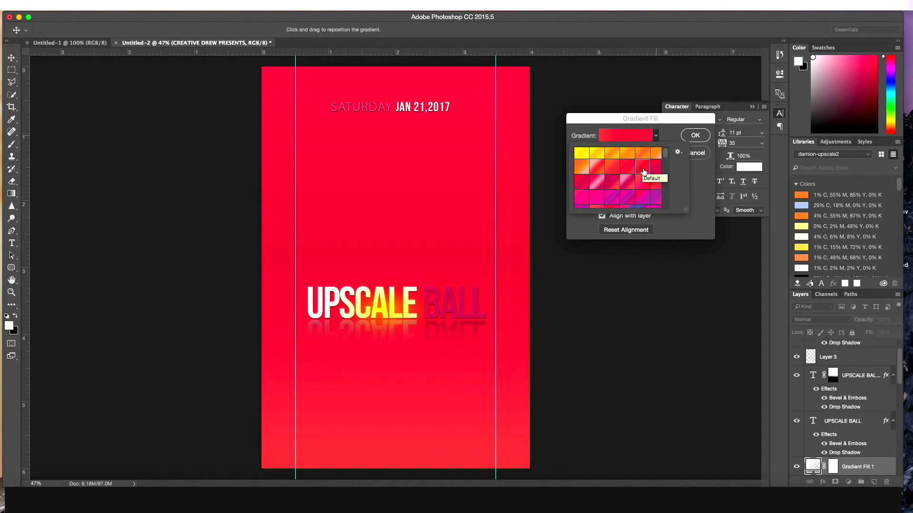
left_click(697, 137)
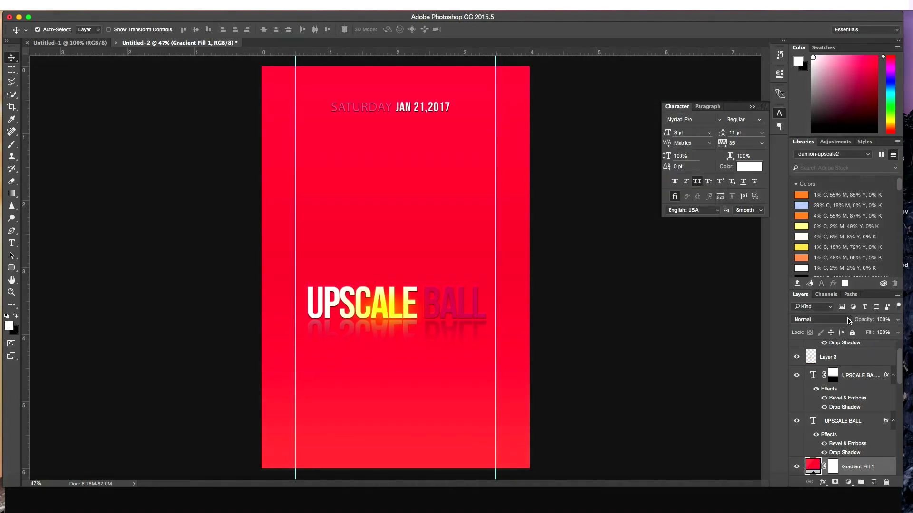
Step: Set the gradient fill layer's blend mode to Soft Light
left_click(849, 322)
left_click(818, 381)
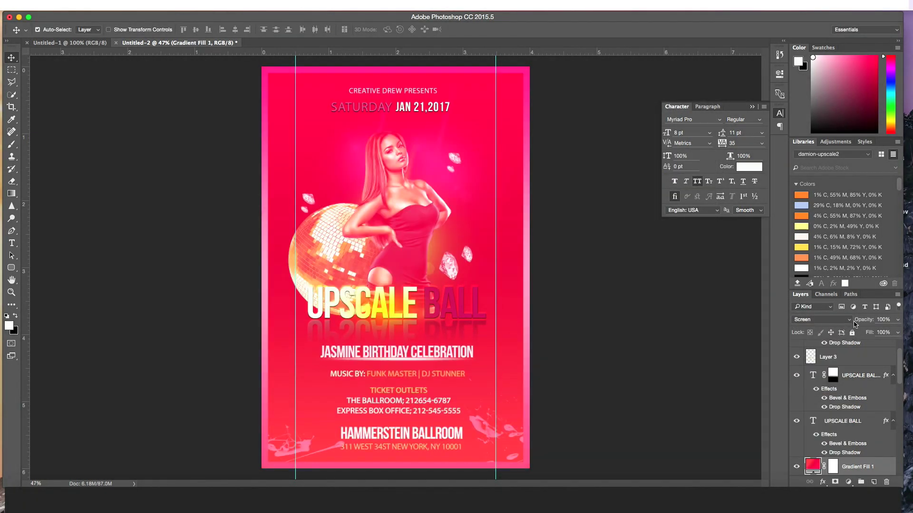
left_click(849, 320)
left_click(817, 362)
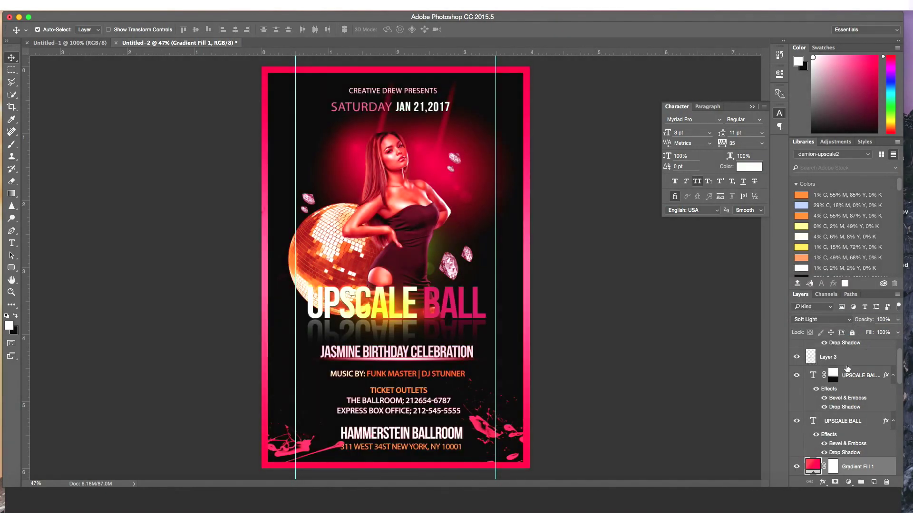
Step: Change the gradient fill to a pink gradient preset
double_click(818, 463)
left_click(656, 135)
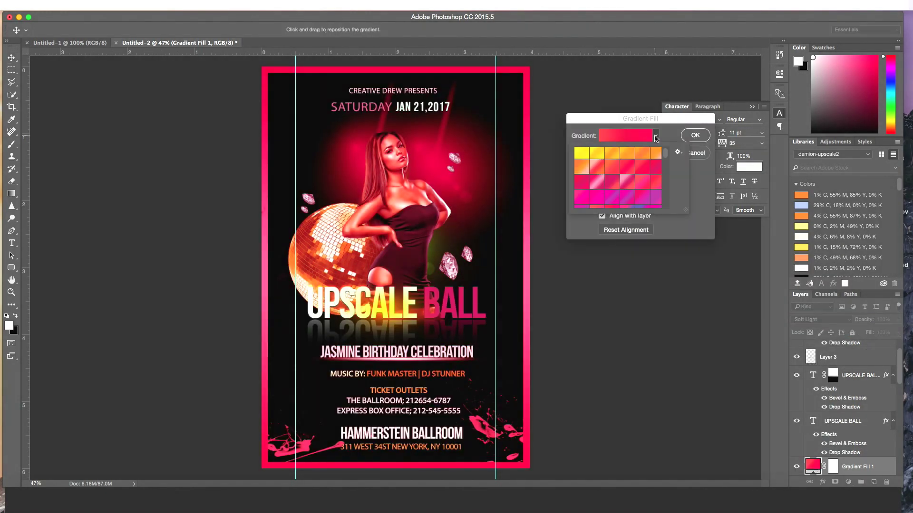
left_click(596, 186)
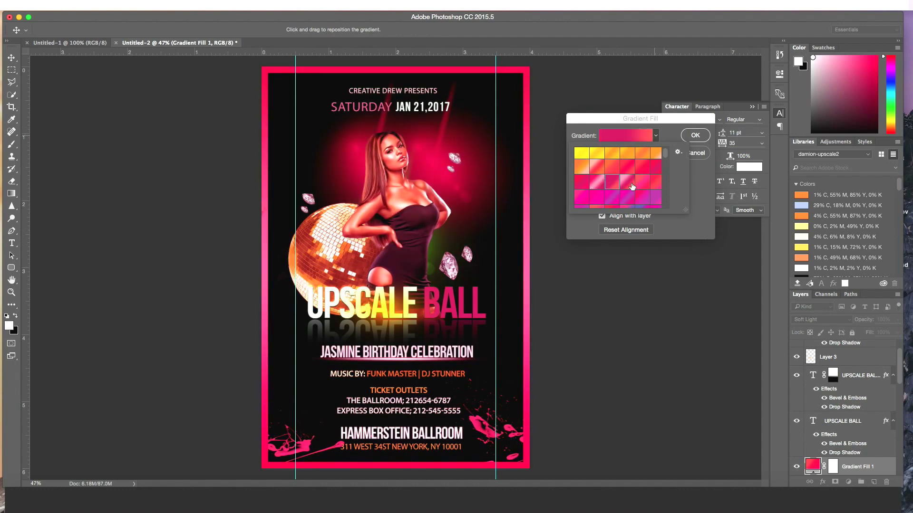
left_click(632, 187)
scroll(631, 187, "down", 1)
left_click(594, 187)
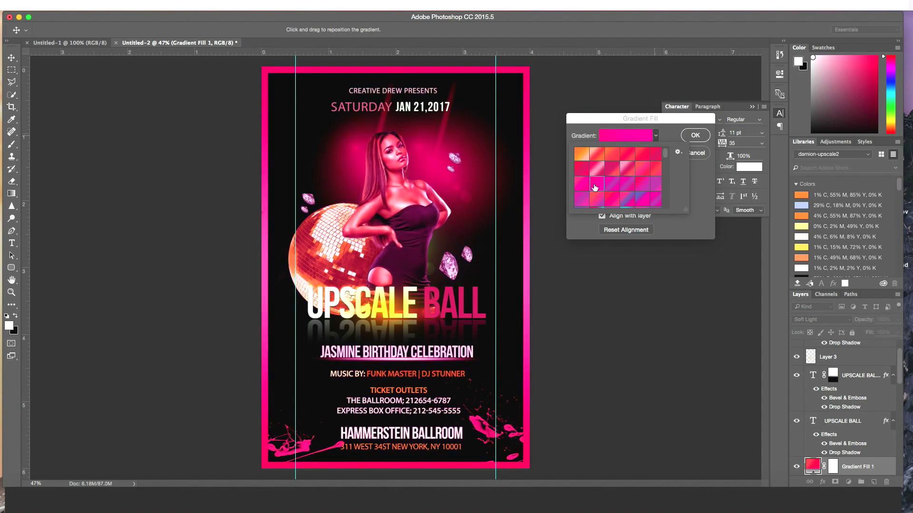
scroll(594, 187, "up", 1)
scroll(594, 186, "up", 2)
scroll(594, 187, "up", 2)
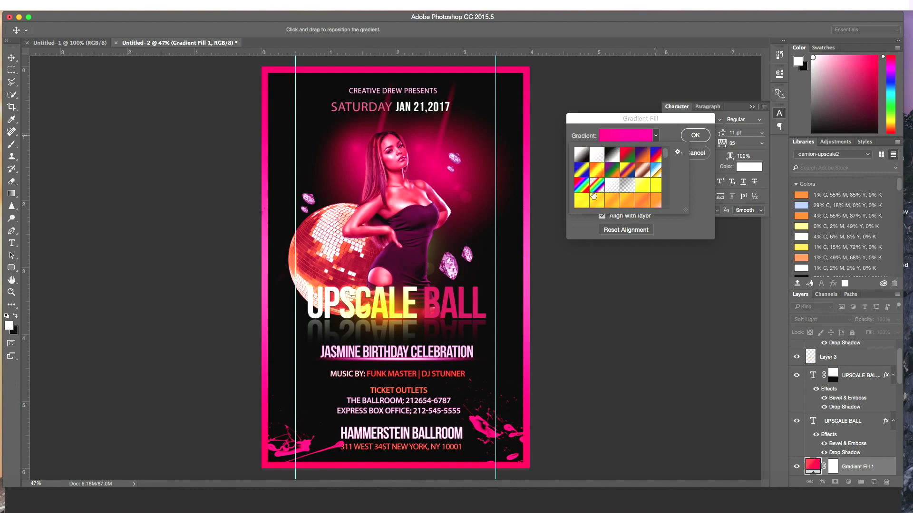
left_click(582, 155)
scroll(617, 198, "down", 5)
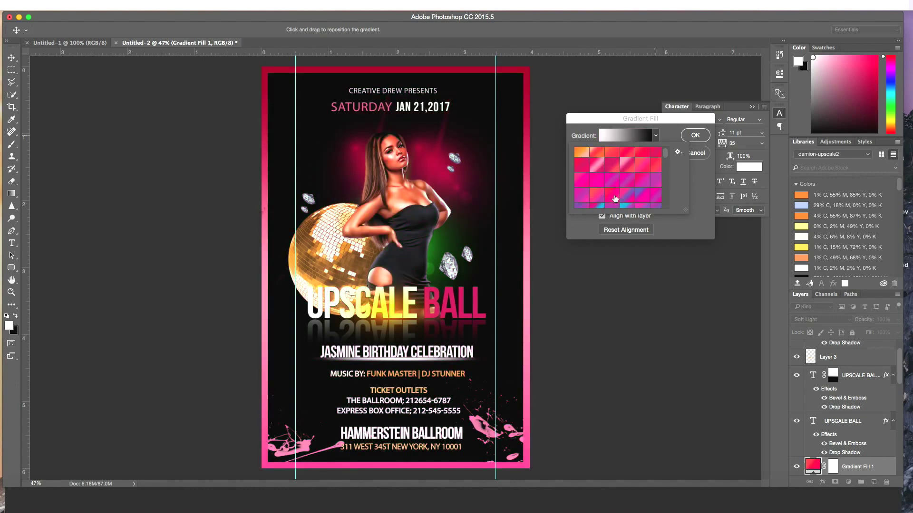
scroll(617, 199, "down", 3)
left_click(641, 166)
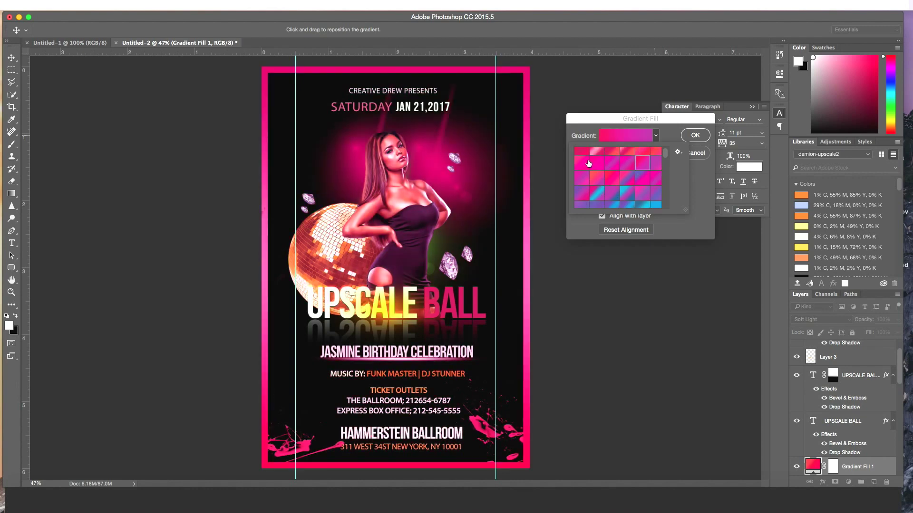
scroll(588, 164, "up", 1)
left_click(597, 162)
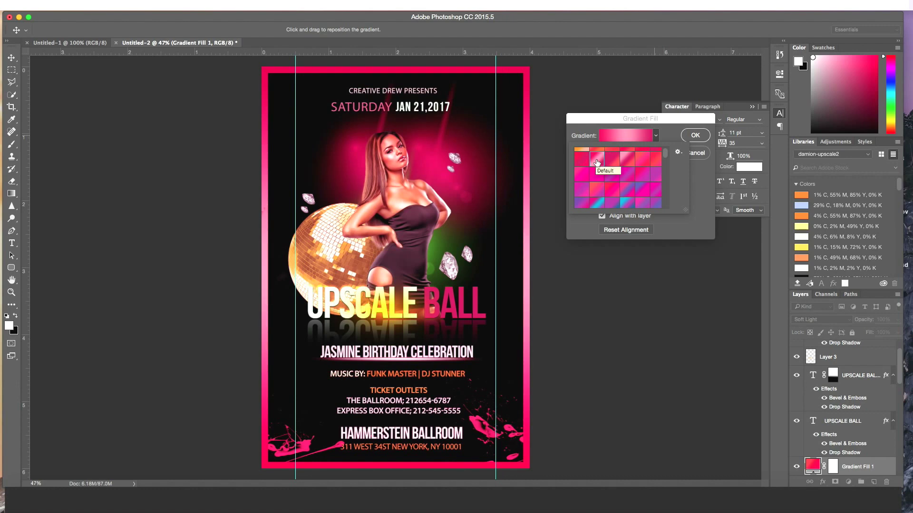
left_click(695, 135)
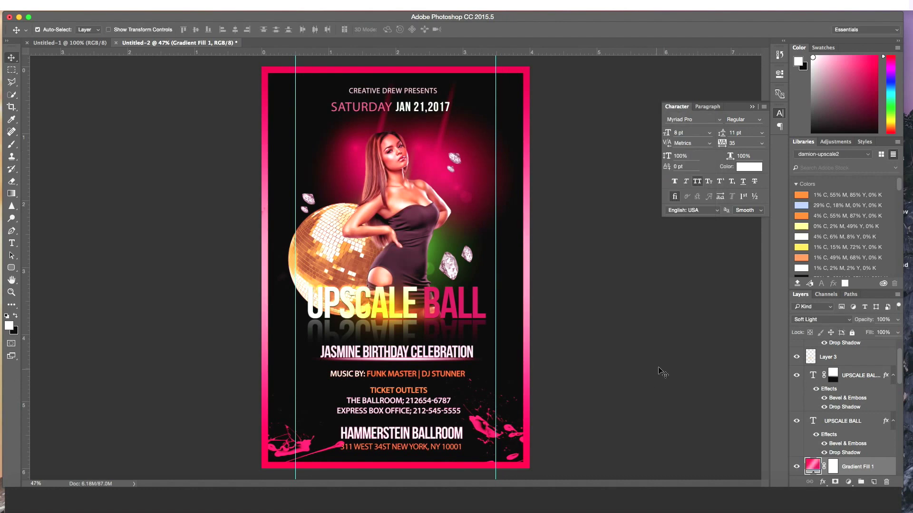
Step: Add a Levels layer with midtones at 1.09 and white point near 211, then deselect it
left_click(677, 353)
left_click(849, 483)
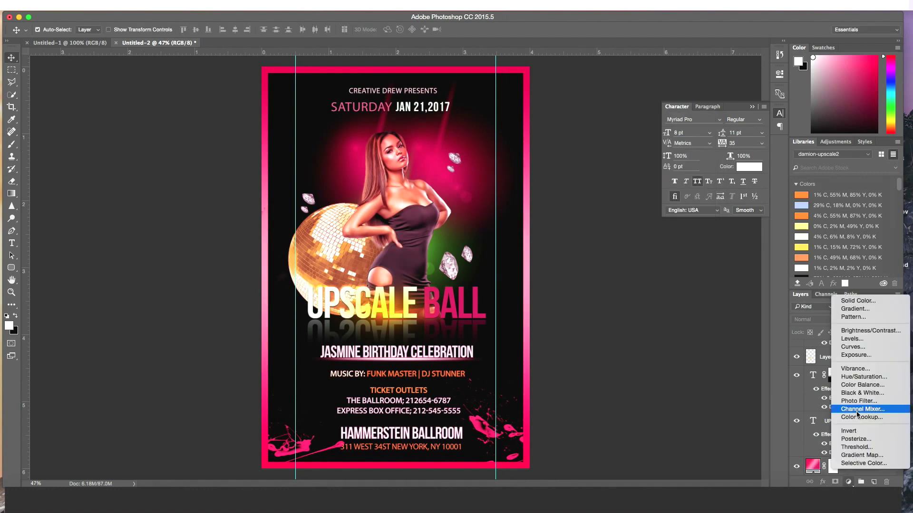
left_click(851, 339)
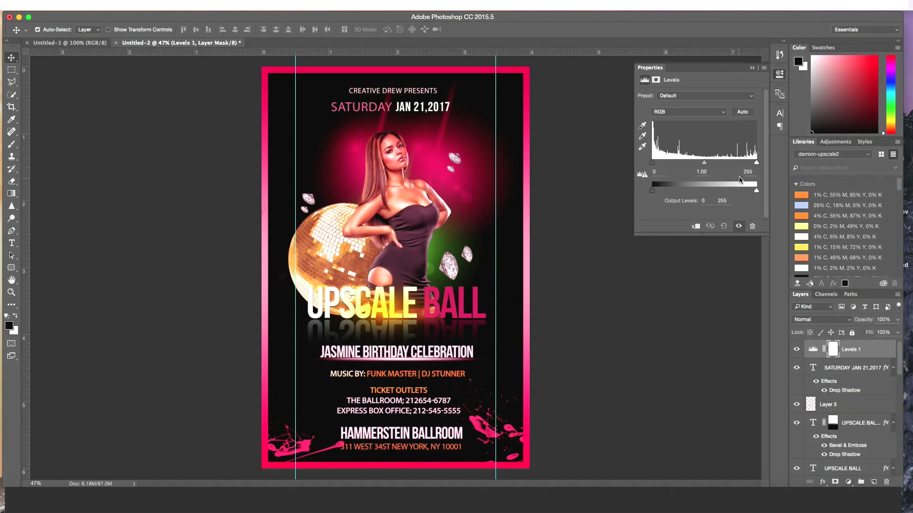
left_click_drag(704, 163, 699, 163)
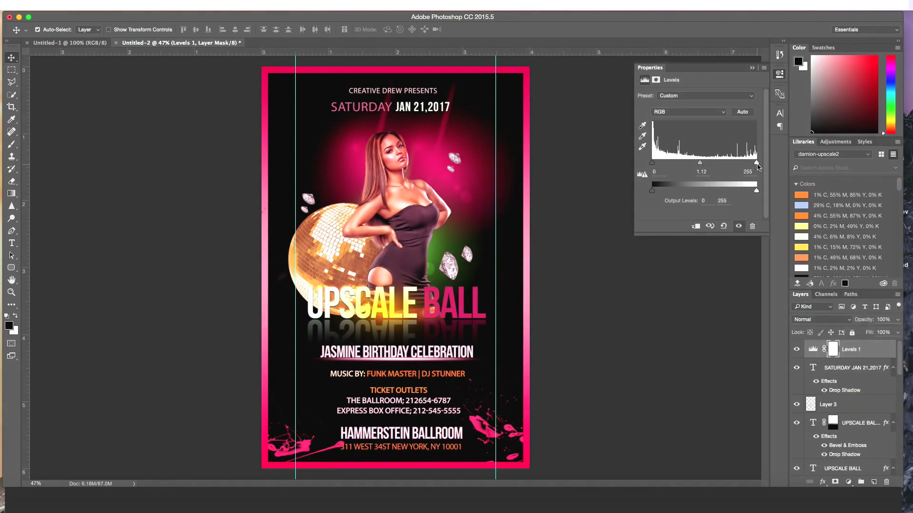
mouse_move(756, 163)
left_mouse_down()
mouse_move(689, 164)
mouse_move(698, 163)
left_mouse_up()
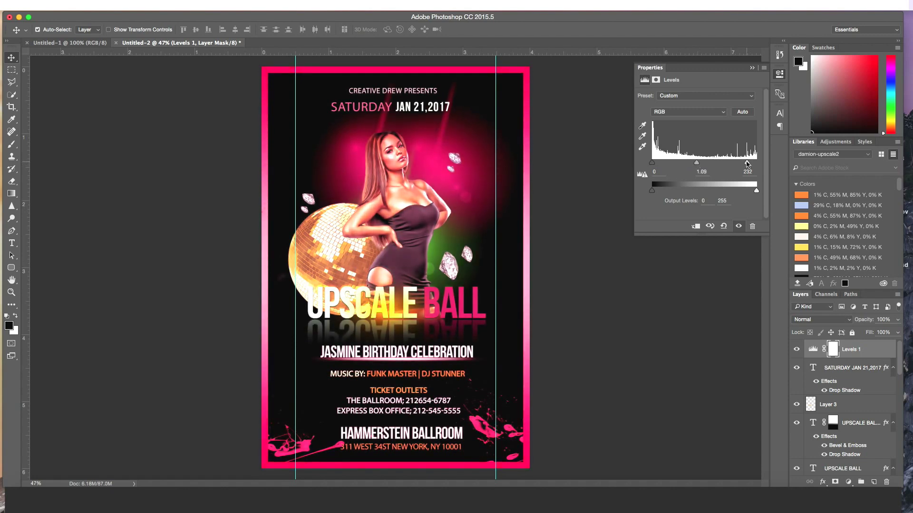
left_click_drag(747, 165, 738, 163)
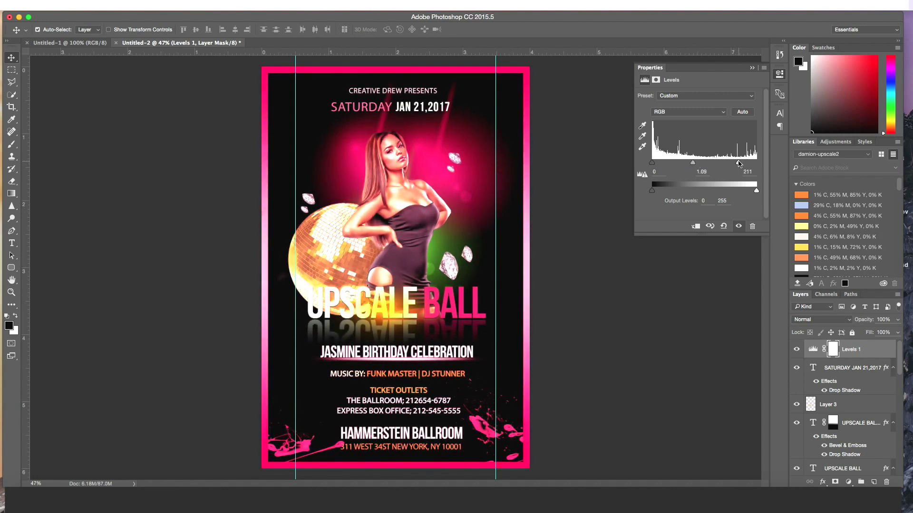
left_click(692, 430)
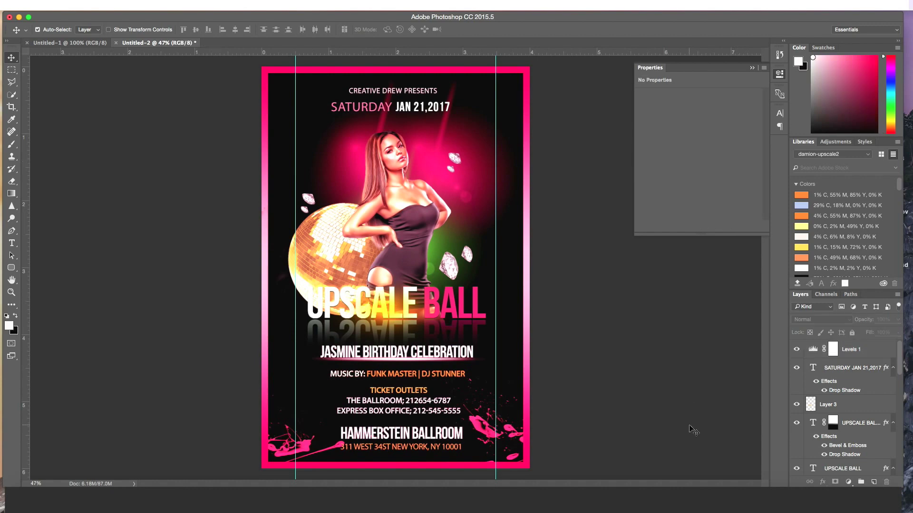